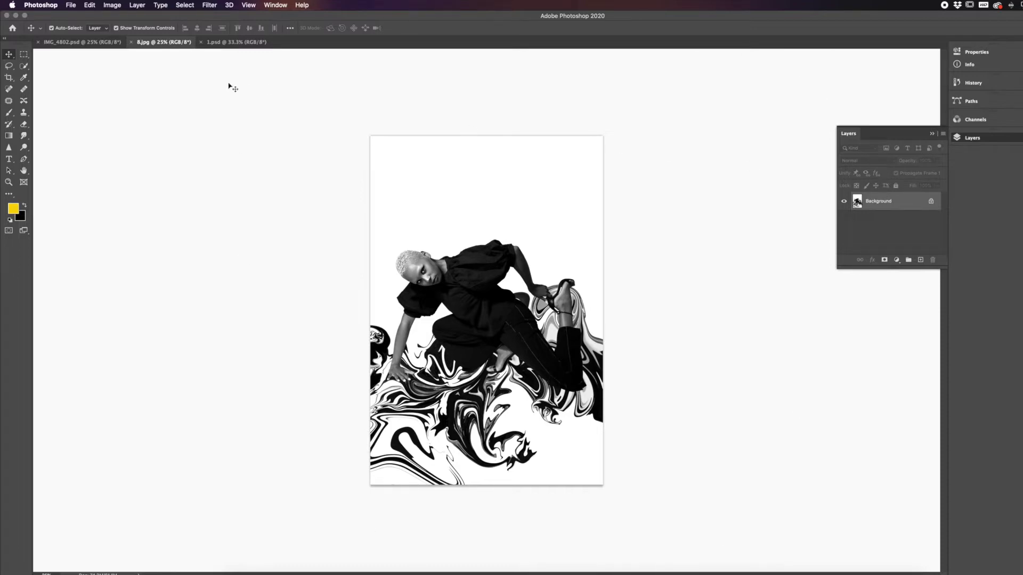
Compare the model photos in the open documents IMG_4802.psd and 1.psd
left_click(90, 42)
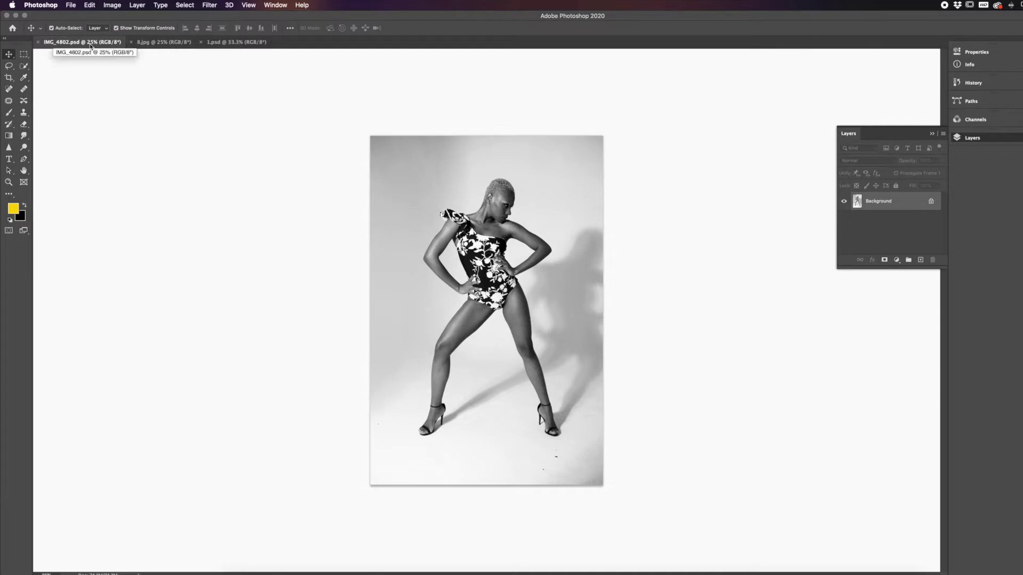
left_click(230, 42)
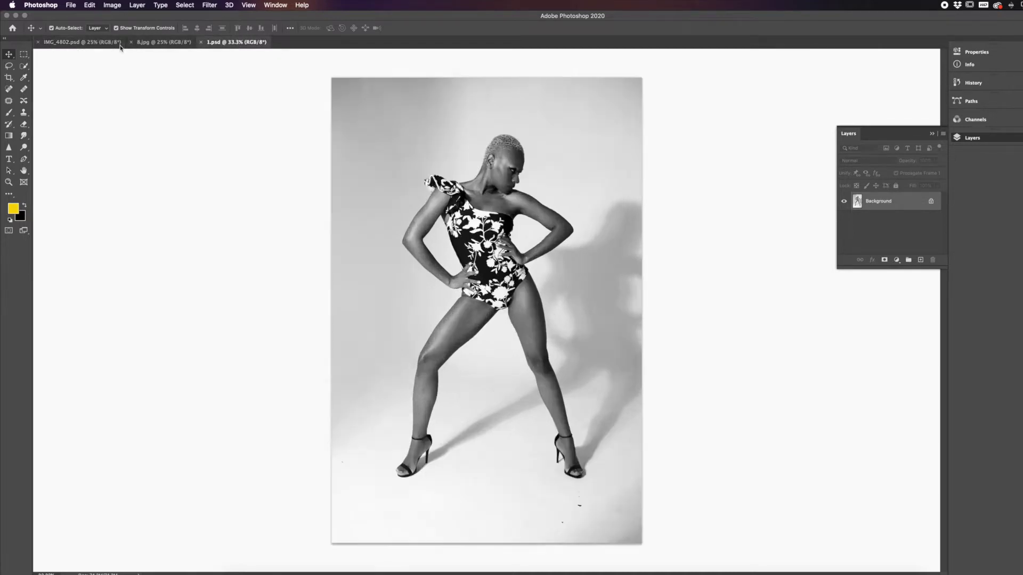
left_click(109, 42)
left_click(234, 42)
Open IMG_4802.psd in the Liquify filter and make the Forward Warp brush slightly smaller
left_click(80, 42)
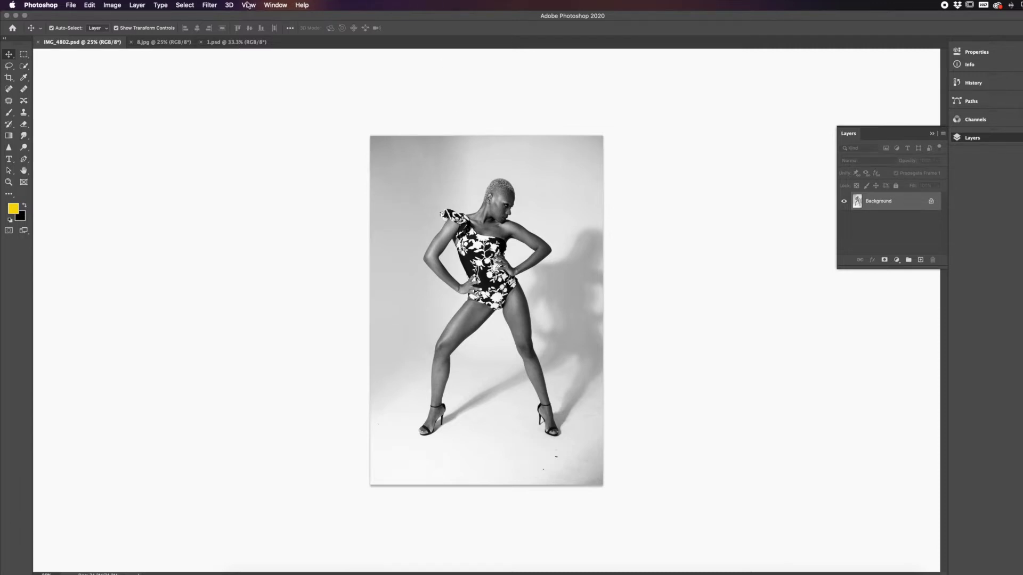
left_click(209, 5)
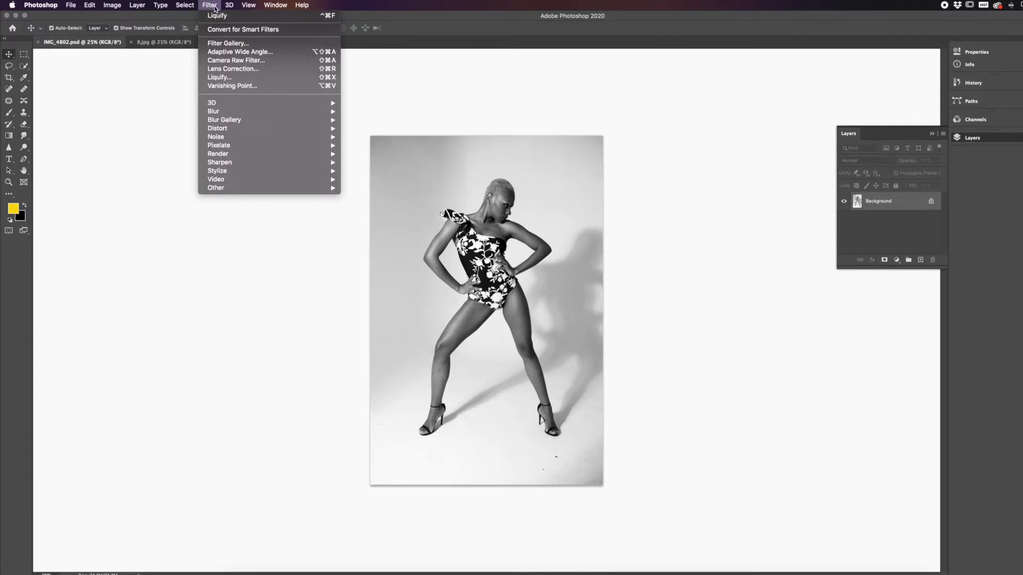
left_click(228, 77)
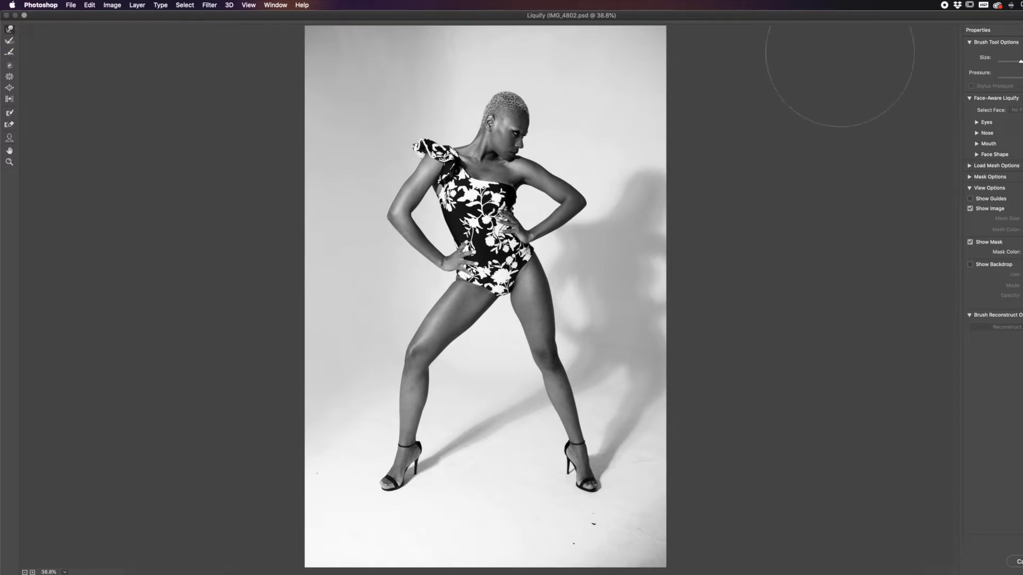
left_click_drag(1021, 64, 1008, 64)
left_click_drag(1011, 65, 1000, 62)
left_click_drag(1001, 65, 1009, 65)
left_click_drag(1014, 65, 1018, 64)
left_click_drag(1018, 63, 1015, 63)
Warp the model's head and torso into marbled swirls and stretch the streaks out to the photo's top and right edges
mouse_move(490, 340)
left_mouse_down()
mouse_move(421, 299)
mouse_move(632, 143)
mouse_move(372, 91)
mouse_move(507, 122)
mouse_move(554, 213)
mouse_move(532, 250)
mouse_move(458, 176)
mouse_move(565, 80)
mouse_move(634, 107)
left_mouse_up()
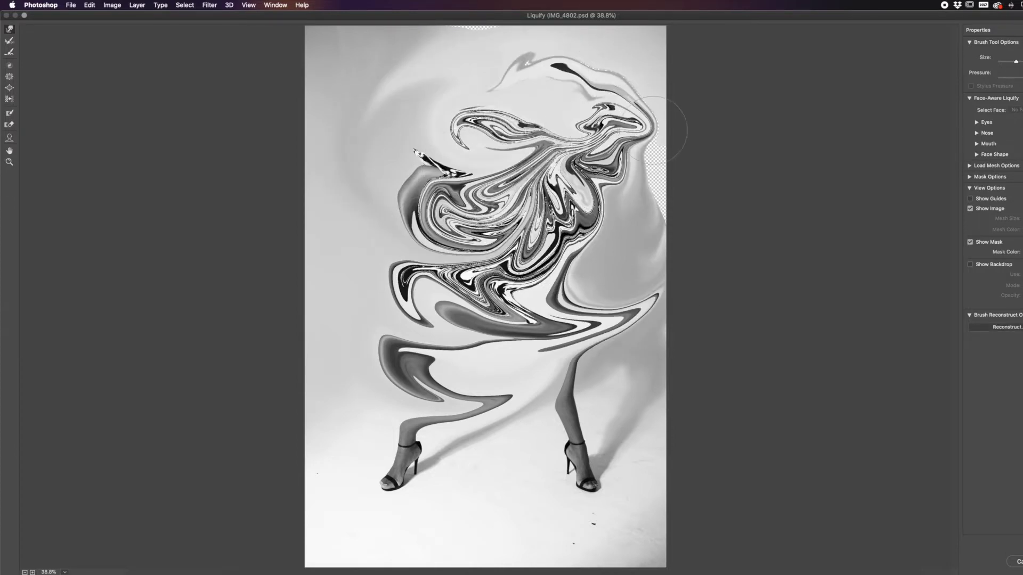
mouse_move(568, 41)
left_mouse_down()
mouse_move(565, 69)
mouse_move(701, 267)
left_mouse_up()
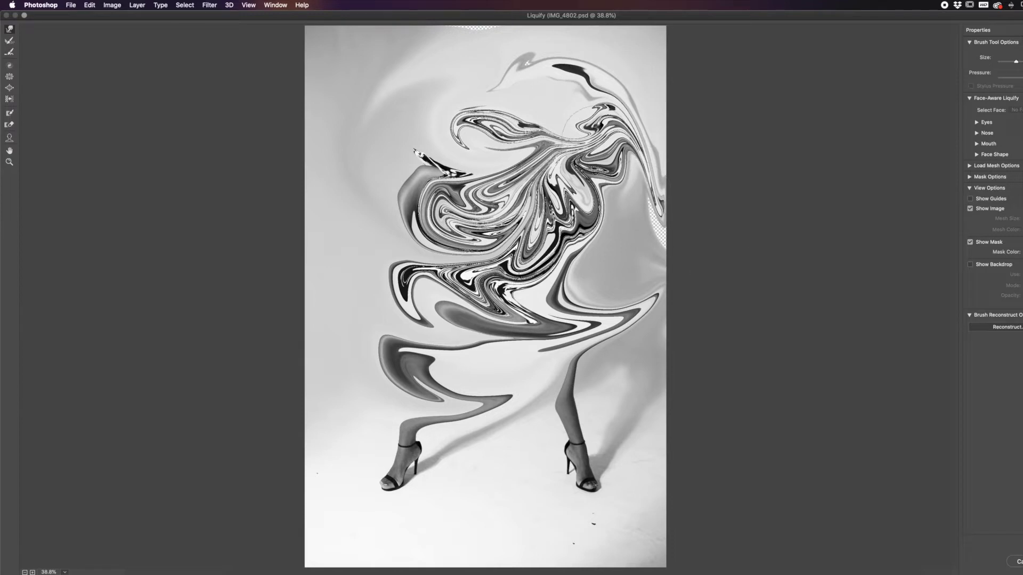
left_click_drag(629, 160, 759, 261)
mouse_move(502, 79)
left_mouse_down()
mouse_move(538, 66)
mouse_move(425, 30)
left_mouse_up()
left_click_drag(531, 93, 418, 7)
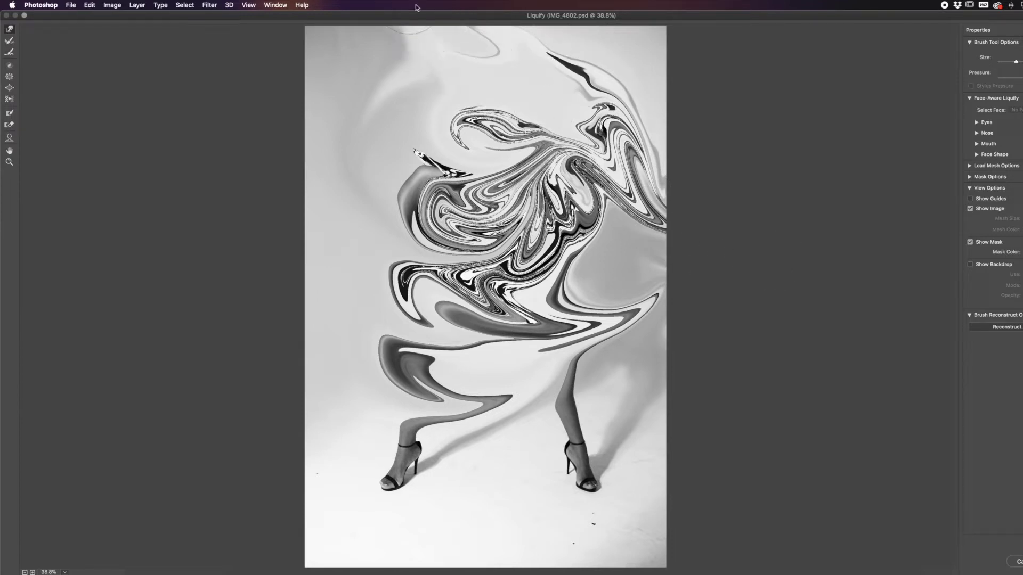
left_click_drag(586, 170, 719, 110)
mouse_move(564, 234)
left_mouse_down()
mouse_move(788, 292)
mouse_move(623, 283)
mouse_move(735, 335)
left_mouse_up()
left_click_drag(597, 261, 453, 298)
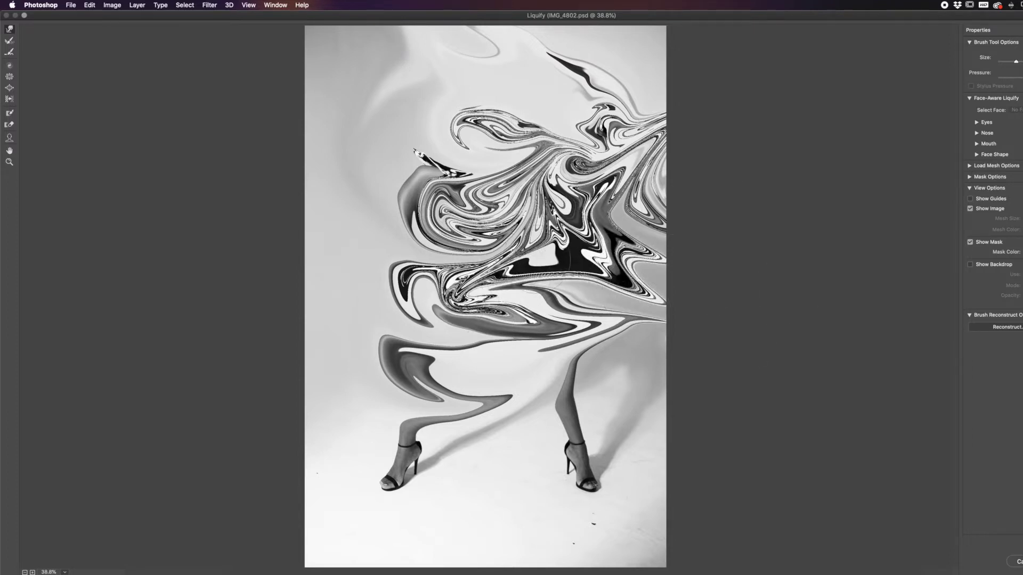
Push the dark torso area down toward the legs and stretch it up into the photo's upper-left corner
mouse_move(567, 240)
left_mouse_down()
mouse_move(538, 341)
mouse_move(496, 400)
left_mouse_up()
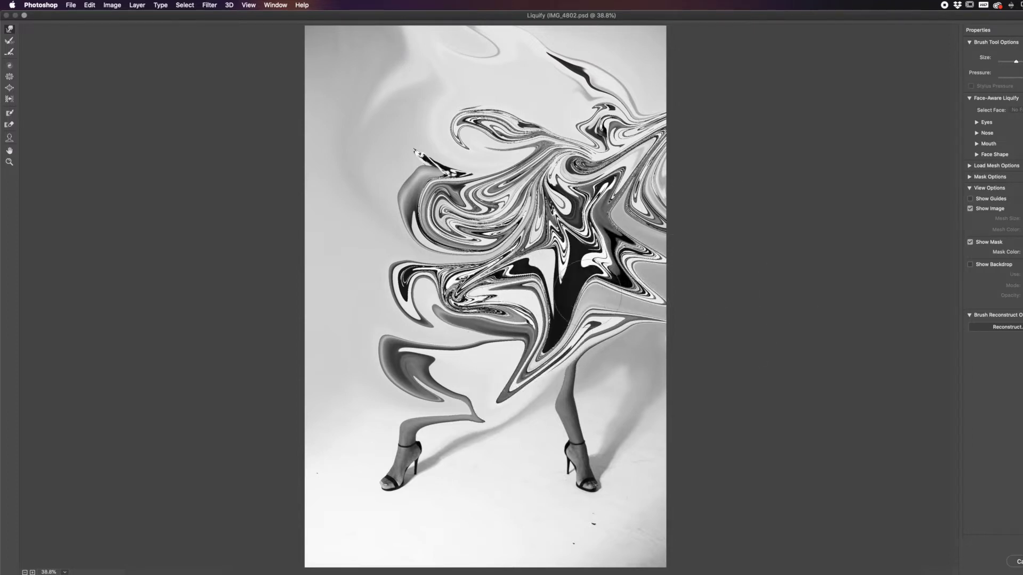
left_click_drag(541, 219, 459, 140)
left_click_drag(516, 216, 388, 123)
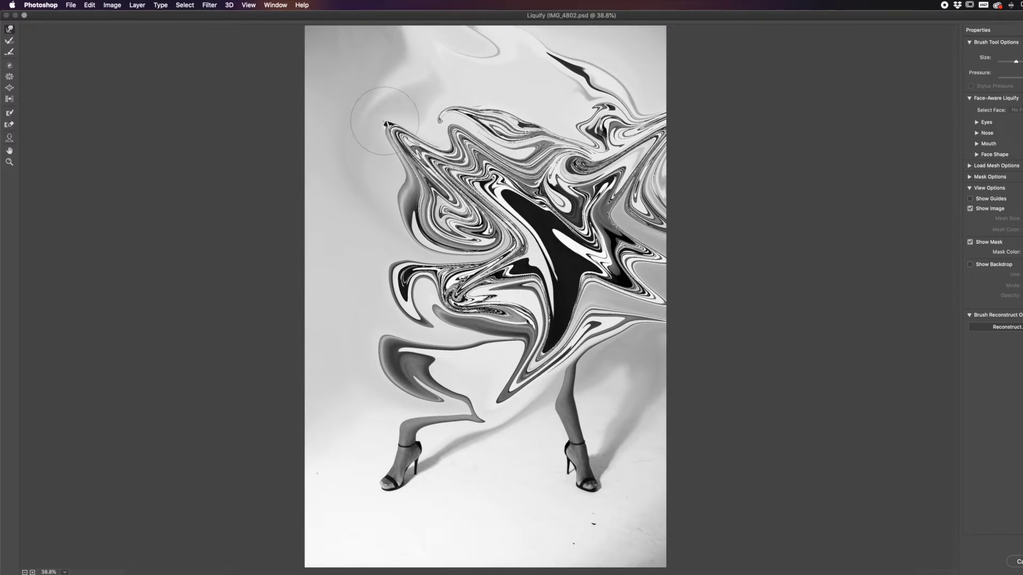
left_click_drag(527, 213, 405, 229)
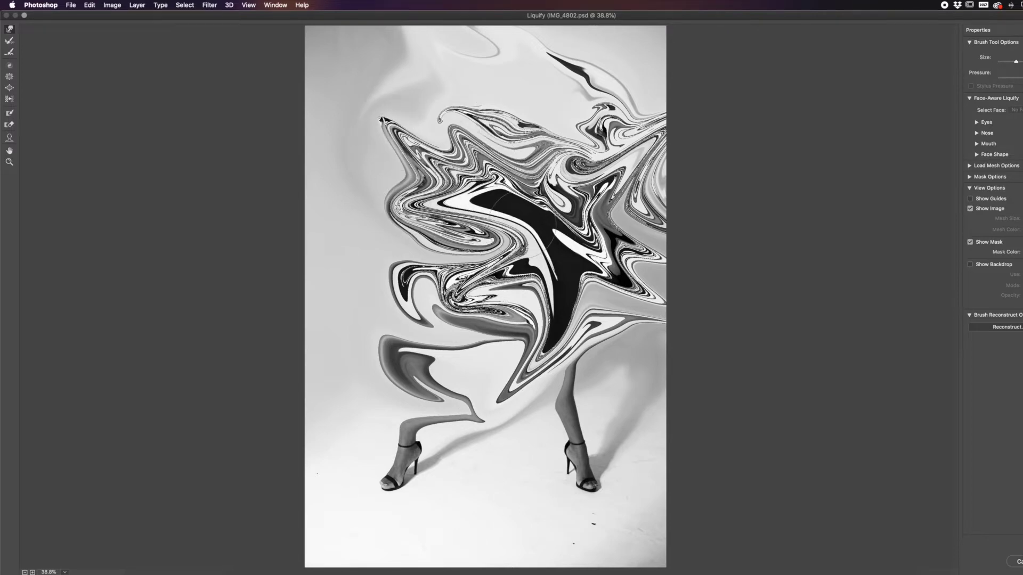
left_click_drag(533, 219, 415, 266)
mouse_move(532, 202)
left_mouse_down()
mouse_move(469, 69)
mouse_move(514, 155)
mouse_move(509, 102)
left_mouse_up()
left_click_drag(519, 224, 511, 75)
mouse_move(519, 197)
left_mouse_down()
mouse_move(479, 149)
mouse_move(347, 95)
left_mouse_up()
left_click_drag(490, 141, 330, 61)
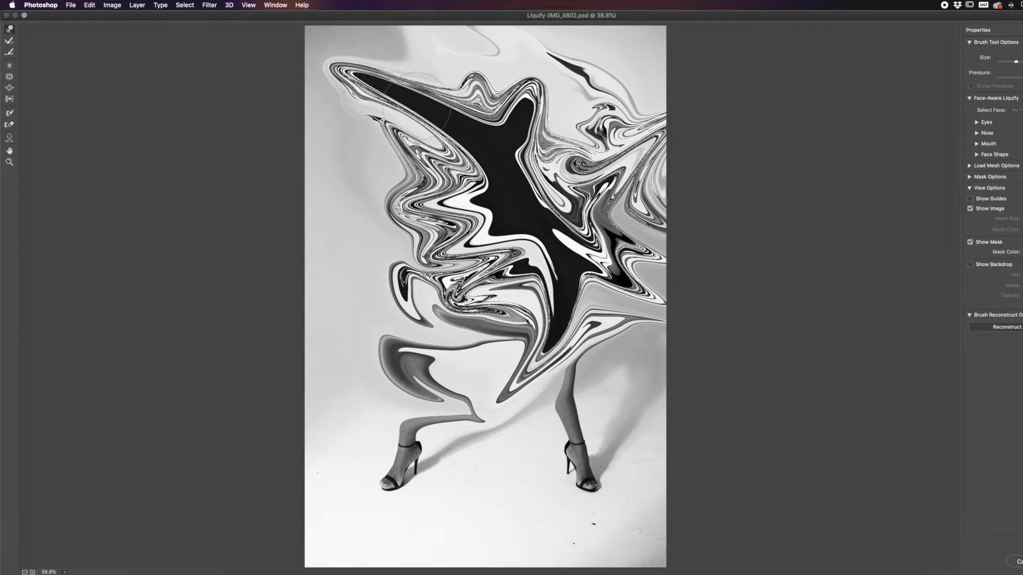
Warp the photo's left side into jagged spikes and smear the legs and shoes into swirls
left_click_drag(479, 136, 320, 116)
mouse_move(469, 117)
left_mouse_down()
mouse_move(341, 160)
mouse_move(320, 192)
left_mouse_up()
mouse_move(501, 139)
left_mouse_down()
mouse_move(404, 233)
mouse_move(357, 298)
left_mouse_up()
left_click_drag(436, 287, 377, 395)
mouse_move(437, 474)
left_mouse_down()
mouse_move(410, 468)
mouse_move(394, 485)
mouse_move(387, 412)
mouse_move(464, 358)
mouse_move(538, 341)
left_mouse_up()
mouse_move(573, 436)
left_mouse_down()
mouse_move(581, 476)
mouse_move(565, 371)
mouse_move(561, 479)
mouse_move(563, 357)
mouse_move(603, 453)
mouse_move(618, 423)
mouse_move(604, 409)
mouse_move(588, 528)
mouse_move(631, 531)
left_mouse_up()
mouse_move(559, 229)
left_mouse_down()
mouse_move(536, 252)
mouse_move(451, 467)
mouse_move(468, 466)
left_mouse_up()
mouse_move(487, 175)
left_mouse_down()
mouse_move(418, 274)
mouse_move(437, 426)
left_mouse_up()
mouse_move(498, 223)
left_mouse_down()
mouse_move(529, 280)
mouse_move(462, 444)
mouse_move(489, 213)
mouse_move(458, 198)
left_mouse_up()
Spread the black area across the top of the photo and pull its streaks out to the left edge
left_click_drag(490, 165, 591, 110)
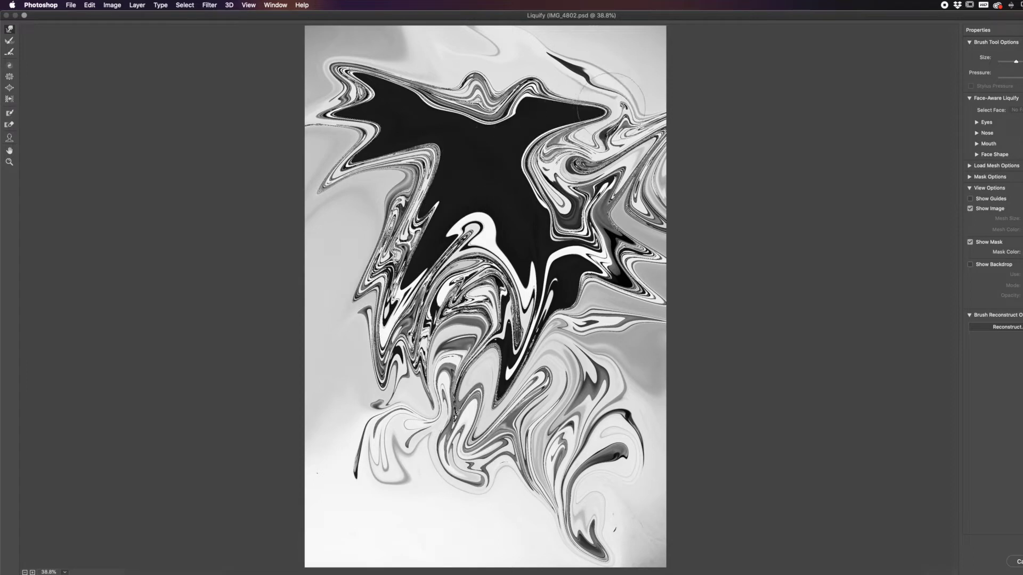
left_click_drag(531, 126, 591, 79)
mouse_move(479, 133)
left_mouse_down()
mouse_move(498, 40)
mouse_move(574, 16)
mouse_move(615, 94)
mouse_move(458, 124)
mouse_move(565, 59)
mouse_move(648, 51)
left_mouse_up()
left_click_drag(506, 80, 640, 53)
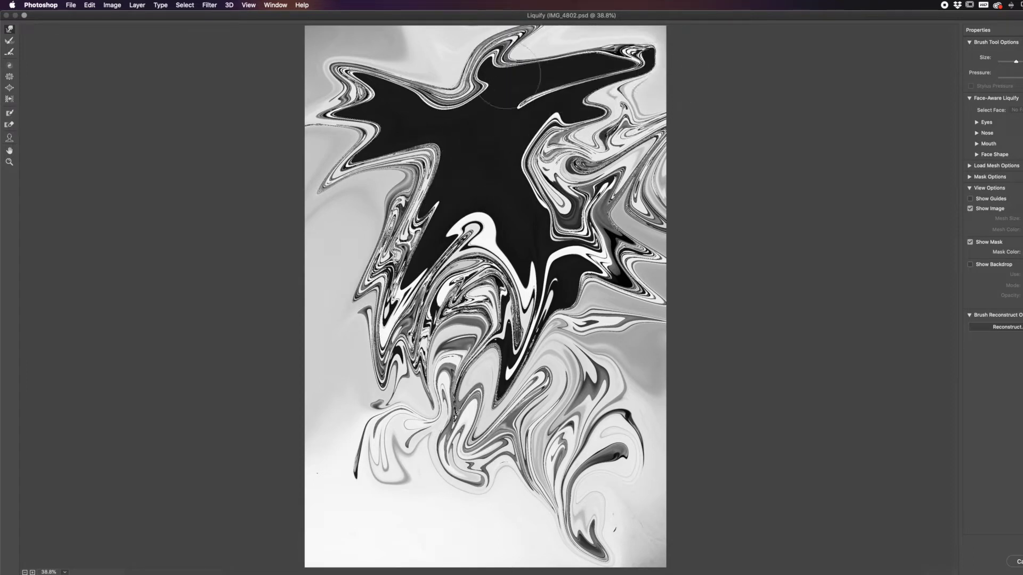
mouse_move(480, 97)
left_mouse_down()
mouse_move(418, 74)
mouse_move(429, 93)
mouse_move(340, 29)
mouse_move(412, 65)
mouse_move(357, 75)
mouse_move(296, 40)
left_mouse_up()
mouse_move(465, 91)
left_mouse_down()
mouse_move(360, 84)
mouse_move(315, 107)
left_mouse_up()
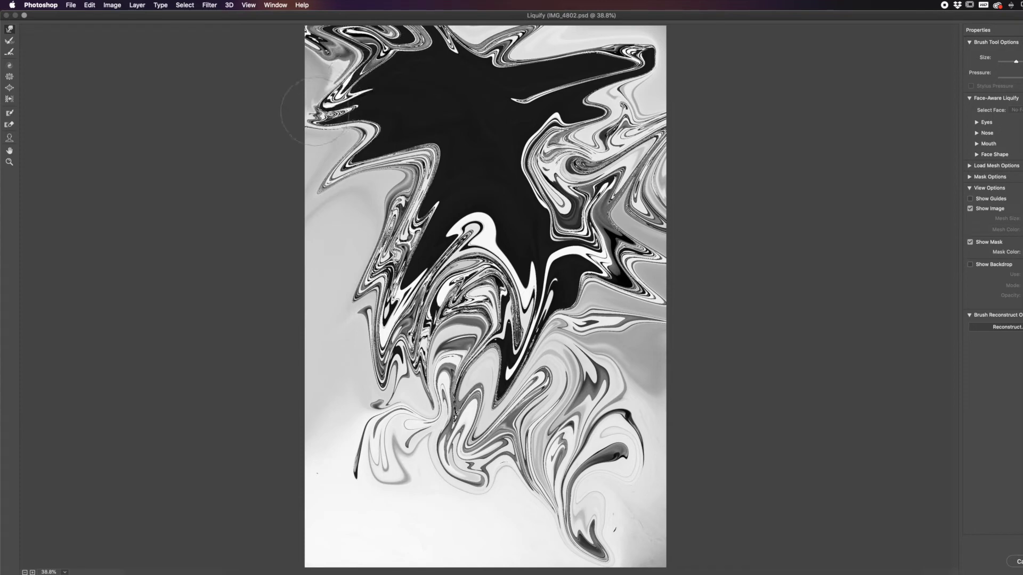
mouse_move(438, 182)
left_mouse_down()
mouse_move(323, 179)
mouse_move(313, 206)
left_mouse_up()
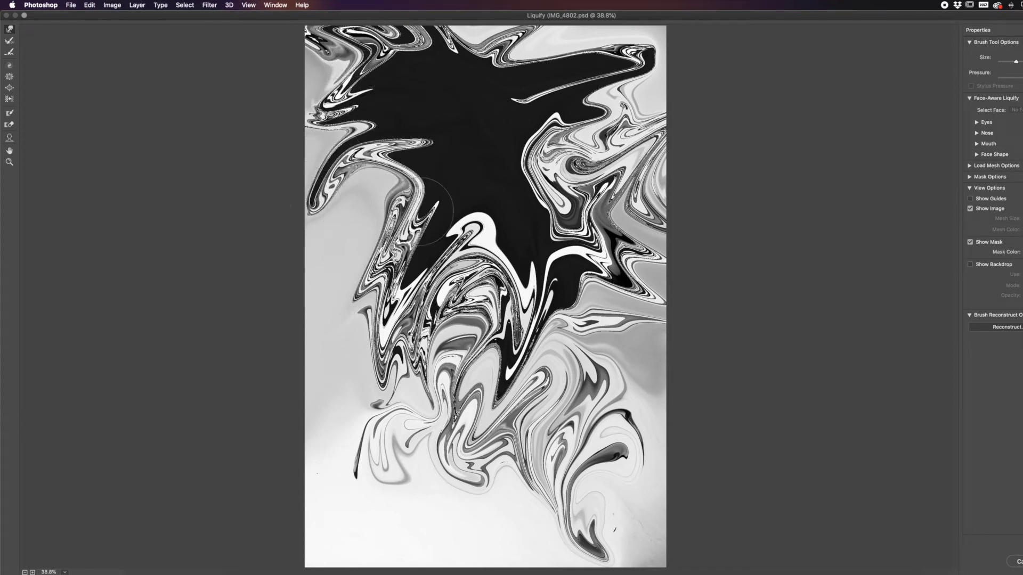
mouse_move(420, 212)
left_mouse_down()
mouse_move(288, 261)
mouse_move(264, 282)
left_mouse_up()
Pull the central streaks down into the lower half of the photo to form long marbled points
left_click_drag(429, 240, 423, 462)
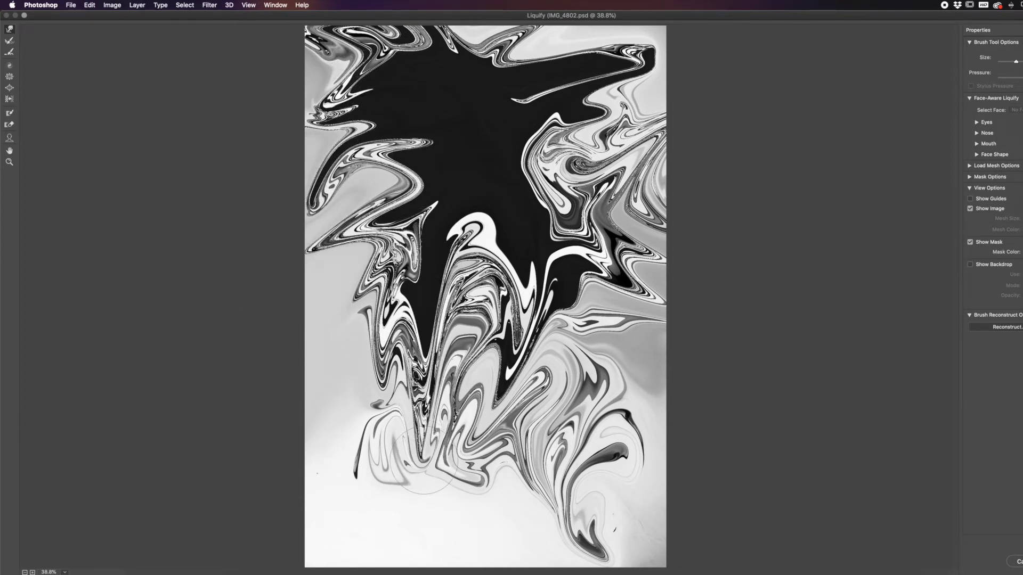
mouse_move(512, 272)
left_mouse_down()
mouse_move(519, 320)
mouse_move(612, 442)
left_mouse_up()
left_click_drag(407, 453, 417, 458)
mouse_move(463, 273)
left_mouse_down()
mouse_move(507, 363)
mouse_move(563, 383)
left_mouse_up()
mouse_move(472, 299)
left_mouse_down()
mouse_move(447, 270)
mouse_move(456, 159)
mouse_move(479, 202)
mouse_move(533, 175)
mouse_move(524, 148)
mouse_move(421, 160)
mouse_move(464, 107)
mouse_move(565, 213)
mouse_move(458, 298)
mouse_move(498, 261)
mouse_move(520, 498)
left_mouse_up()
left_click_drag(489, 459, 404, 521)
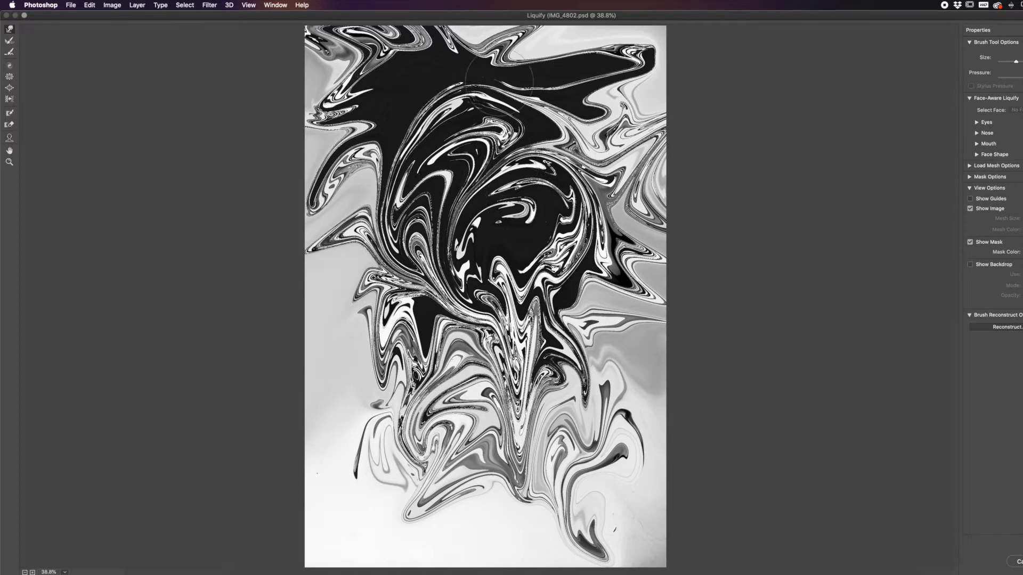
Stretch the black-and-white swirls from the upper centre past the photo's left edge, covering the grey areas in its upper left
left_click_drag(479, 106, 437, 37)
left_click_drag(453, 80, 325, 42)
mouse_move(522, 128)
left_mouse_down()
mouse_move(291, 83)
mouse_move(219, 83)
left_mouse_up()
left_click_drag(356, 133, 238, 187)
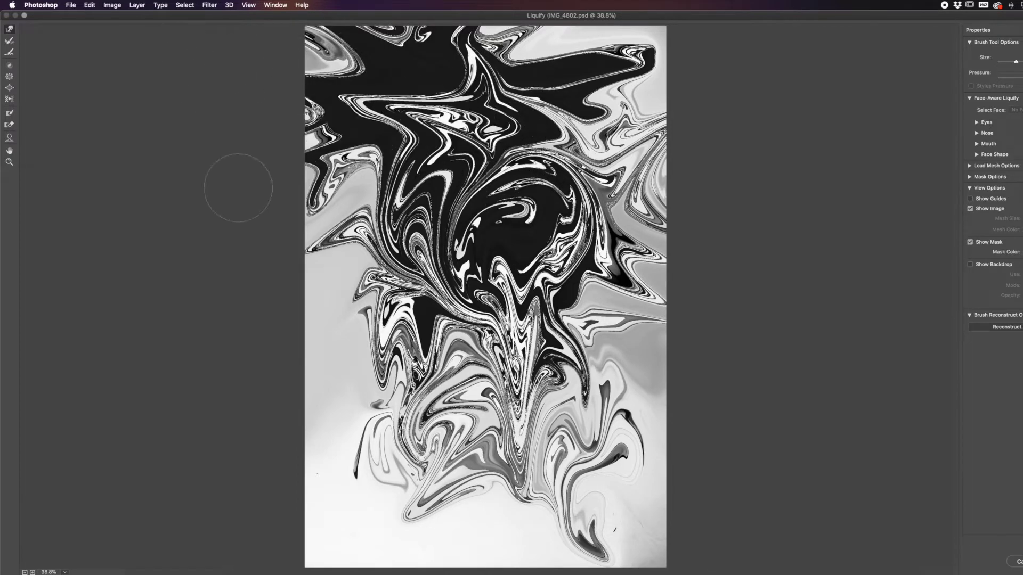
left_click_drag(384, 154, 273, 375)
left_click_drag(427, 192, 246, 434)
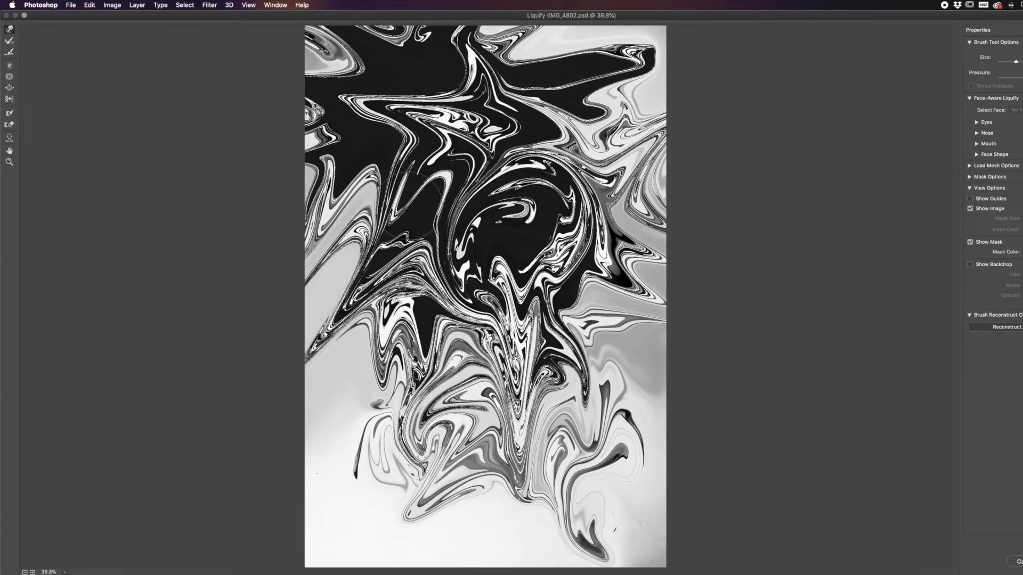
left_click_drag(416, 192, 158, 376)
left_click_drag(382, 179, 213, 201)
mouse_move(397, 94)
left_mouse_down()
mouse_move(338, 53)
mouse_move(283, 45)
left_mouse_up()
mouse_move(360, 95)
left_mouse_down()
mouse_move(307, 60)
mouse_move(308, 25)
left_mouse_up()
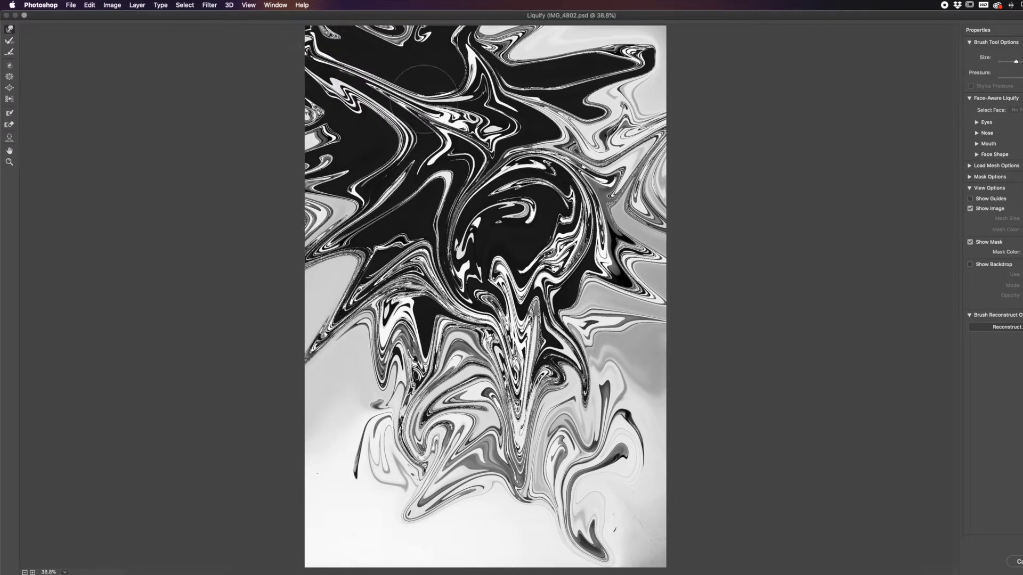
Extend the marbled pattern past the photo's right edge and pull streaks down into the lower-right corner and lower centre
mouse_move(501, 72)
left_mouse_down()
mouse_move(596, 59)
mouse_move(698, 85)
left_mouse_up()
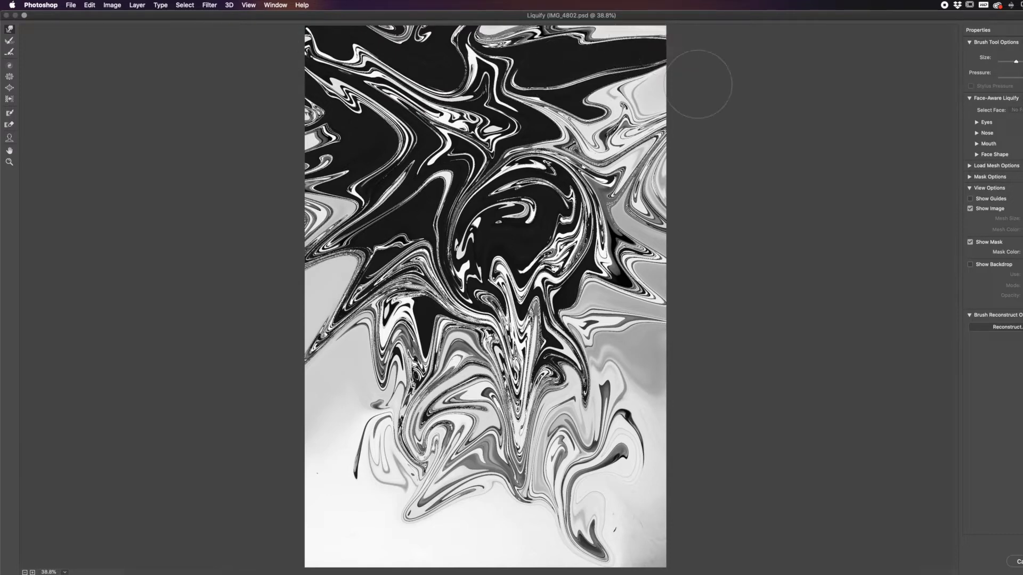
left_click_drag(527, 202, 650, 213)
left_click_drag(528, 255, 639, 565)
left_click_drag(554, 426, 699, 573)
mouse_move(437, 330)
left_mouse_down()
mouse_move(423, 413)
mouse_move(373, 474)
left_mouse_up()
left_click_drag(492, 226, 527, 452)
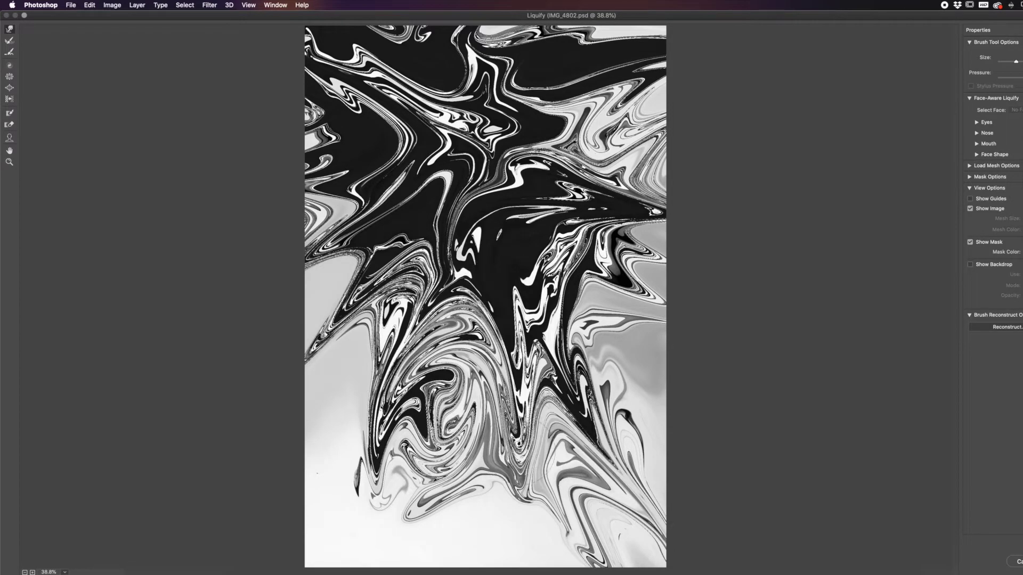
Draw the black central area downward in long spikes, mainly toward the photo's lower-right side
left_click_drag(485, 230, 394, 459)
left_click_drag(371, 339, 375, 374)
mouse_move(470, 235)
left_mouse_down()
mouse_move(511, 277)
mouse_move(573, 403)
left_mouse_up()
left_click_drag(562, 203, 688, 374)
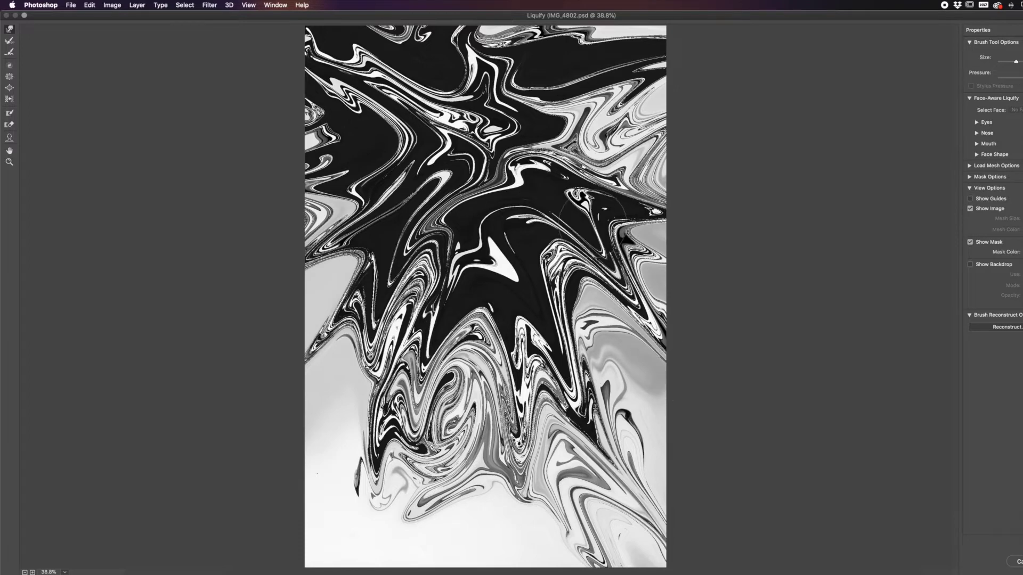
left_click_drag(597, 227, 721, 269)
left_click_drag(570, 223, 681, 453)
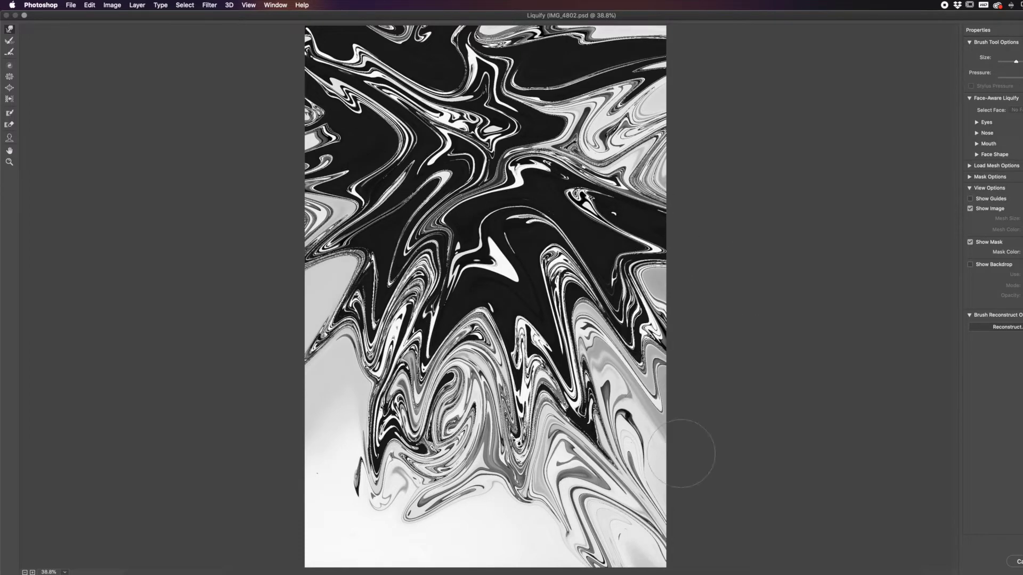
left_click_drag(558, 256, 649, 479)
mouse_move(549, 238)
left_mouse_down()
mouse_move(554, 299)
mouse_move(622, 494)
left_mouse_up()
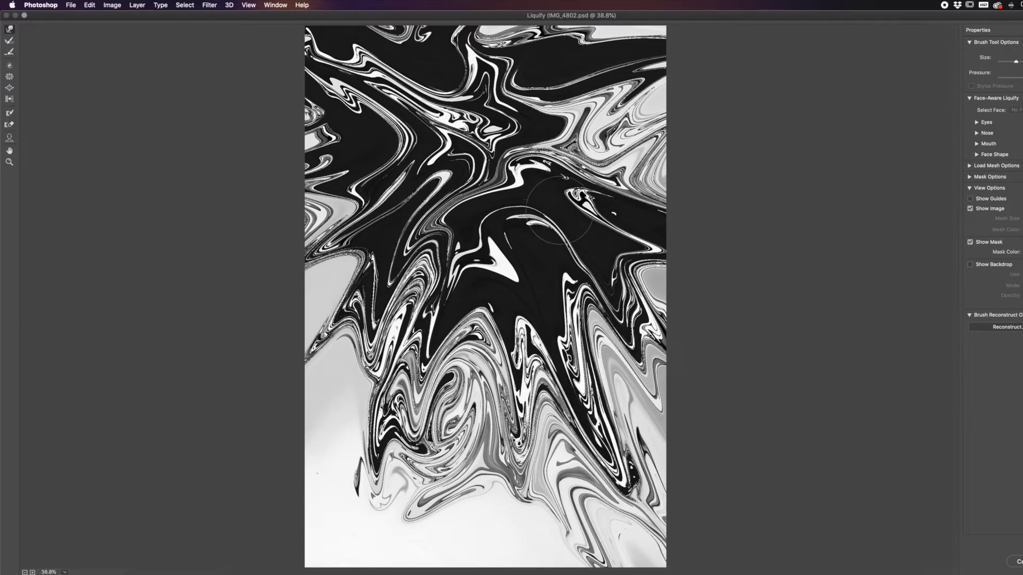
Warp the central and left streaks diagonally down toward the photo's left edge to break up the round swirls
left_click_drag(559, 216, 501, 299)
left_click_drag(511, 208, 463, 325)
left_click_drag(441, 221, 381, 408)
left_click_drag(443, 135, 304, 259)
mouse_move(413, 124)
left_mouse_down()
mouse_move(316, 211)
mouse_move(259, 275)
left_mouse_up()
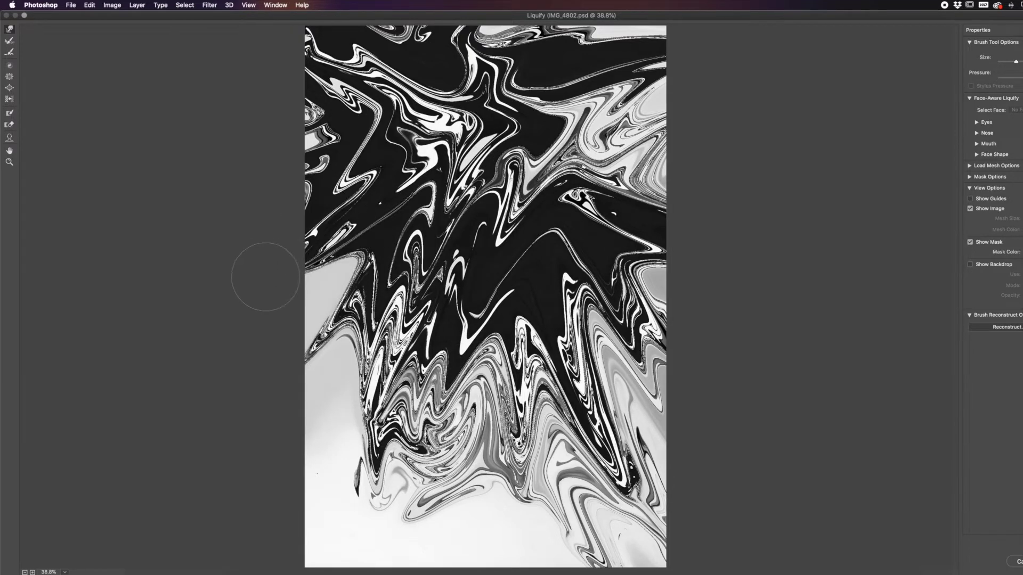
left_click_drag(467, 260, 282, 372)
left_click_drag(413, 241, 290, 332)
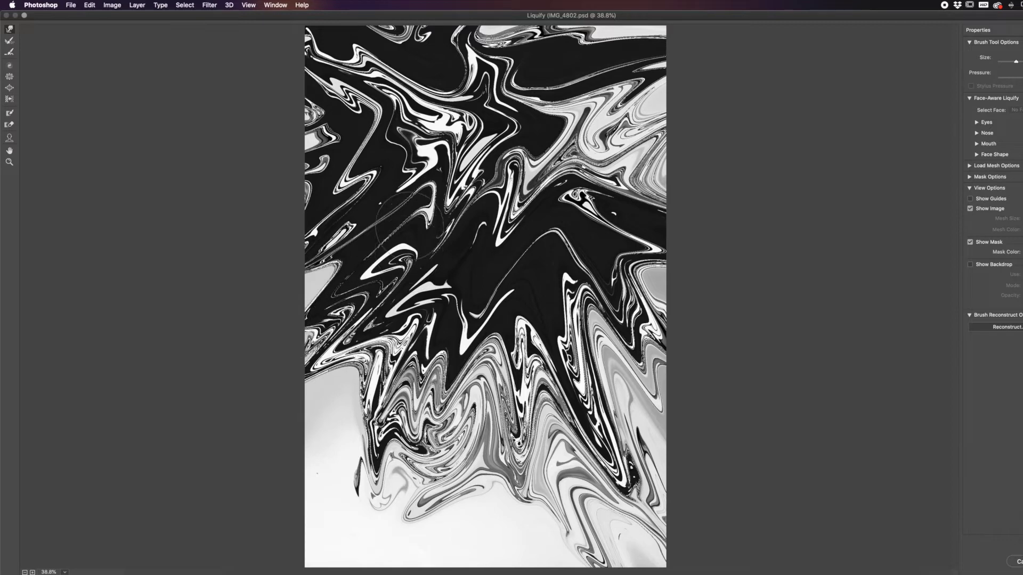
left_click_drag(408, 227, 252, 328)
left_click_drag(425, 299, 253, 524)
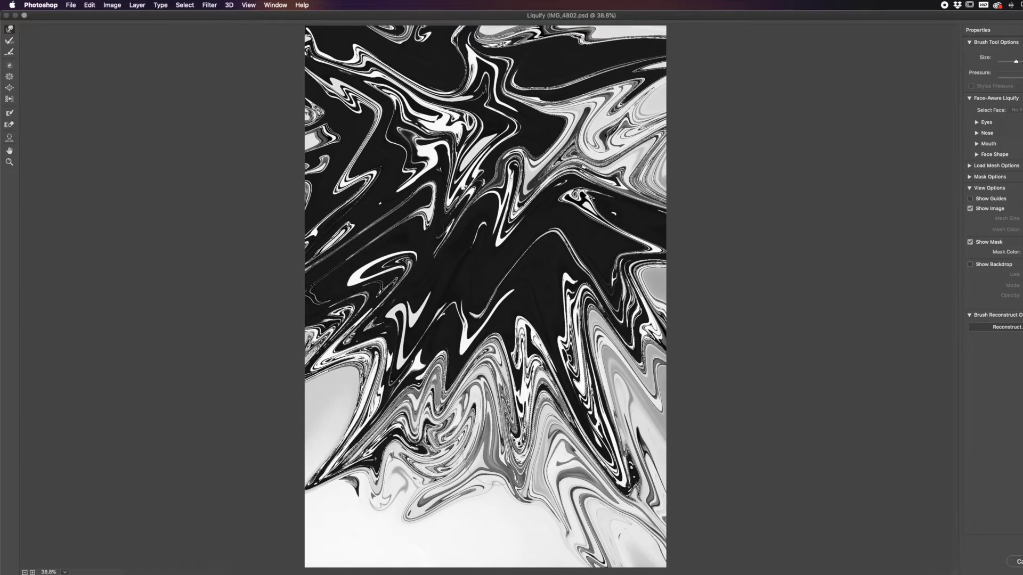
Cover the blank lower-left corner of the photo by sweeping the marbled streaks diagonally down over it
left_click_drag(495, 452, 404, 533)
left_click_drag(492, 343, 355, 462)
left_click_drag(444, 377, 339, 522)
left_click_drag(444, 446, 350, 543)
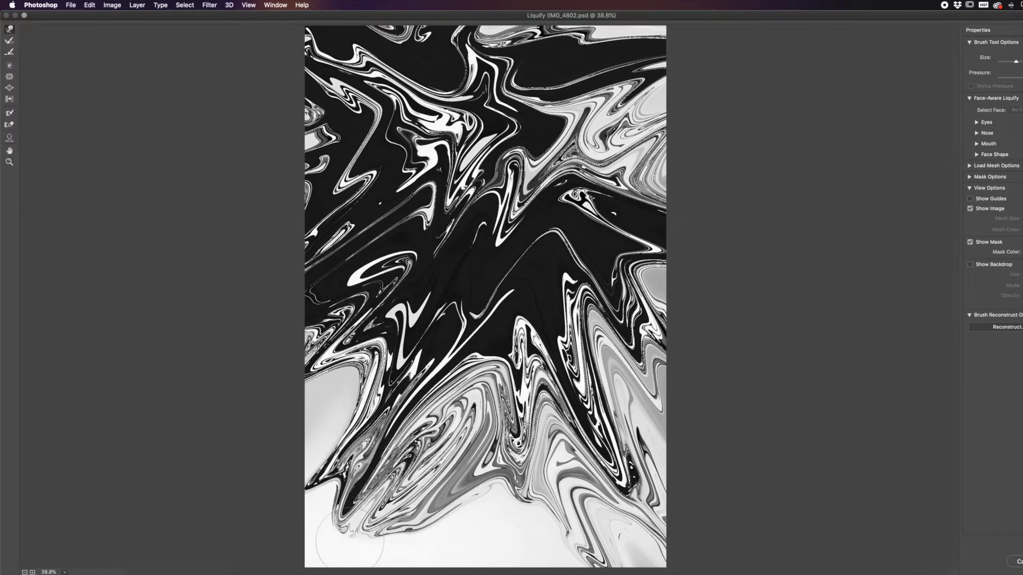
left_click_drag(429, 367, 333, 434)
left_click_drag(340, 398, 298, 404)
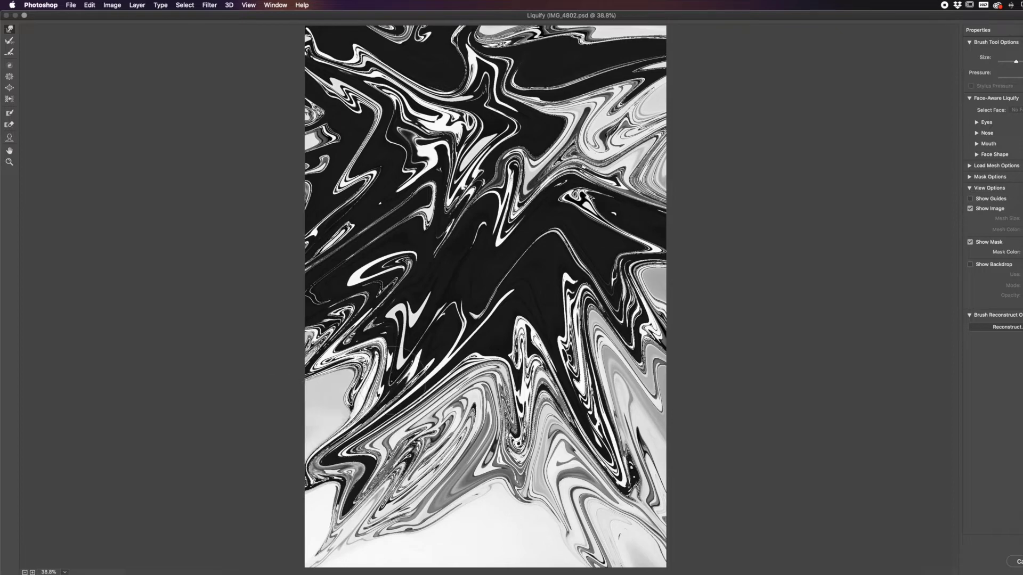
left_click_drag(373, 405, 268, 499)
left_click_drag(368, 373, 267, 433)
left_click_drag(362, 405, 254, 475)
left_click_drag(411, 367, 320, 496)
left_click_drag(372, 436, 298, 559)
left_click_drag(437, 463, 379, 565)
mouse_move(413, 480)
left_mouse_down()
mouse_move(344, 539)
mouse_move(289, 568)
left_mouse_up()
left_click_drag(385, 549, 268, 568)
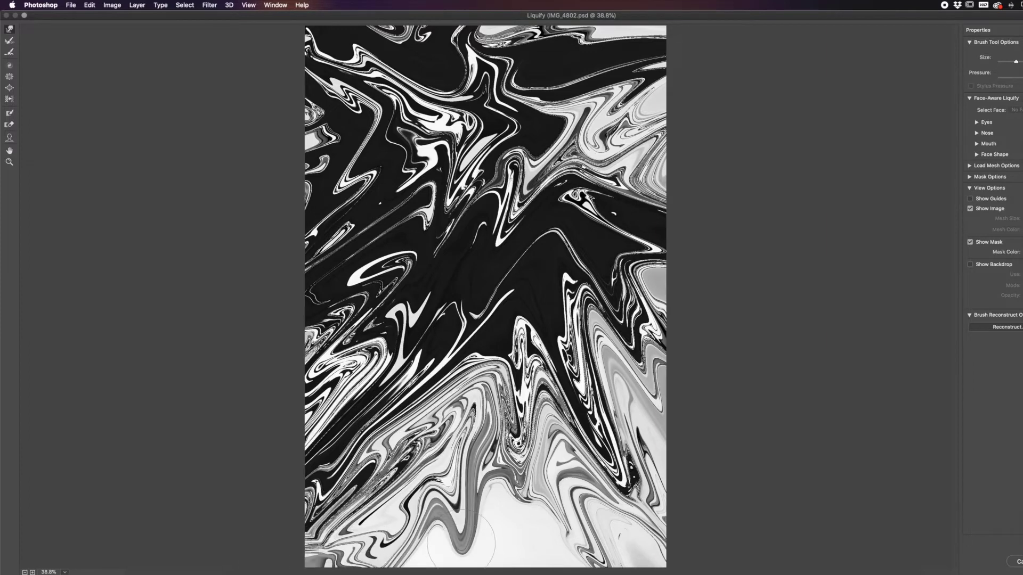
Pull the marbled streaks down past the photo's bottom edge to fill the remaining white area at the lower centre and right
key("super+minus")
mouse_move(518, 359)
left_mouse_down()
mouse_move(565, 502)
mouse_move(642, 520)
left_mouse_up()
left_click_drag(582, 397, 615, 542)
left_click_drag(568, 415, 562, 527)
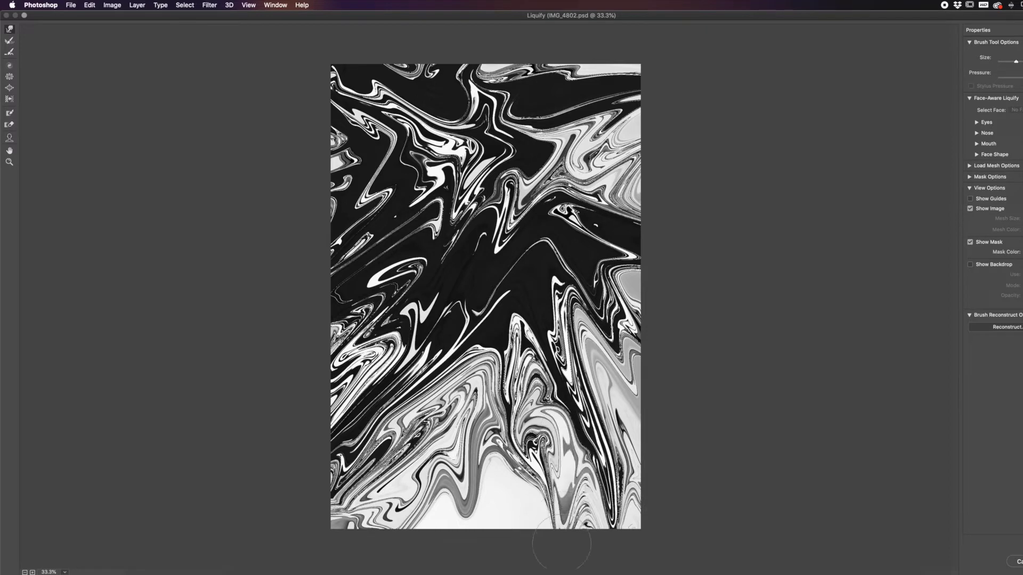
left_click_drag(509, 381, 463, 541)
left_click_drag(469, 397, 385, 553)
mouse_move(511, 442)
left_mouse_down()
mouse_move(442, 541)
mouse_move(499, 544)
left_mouse_up()
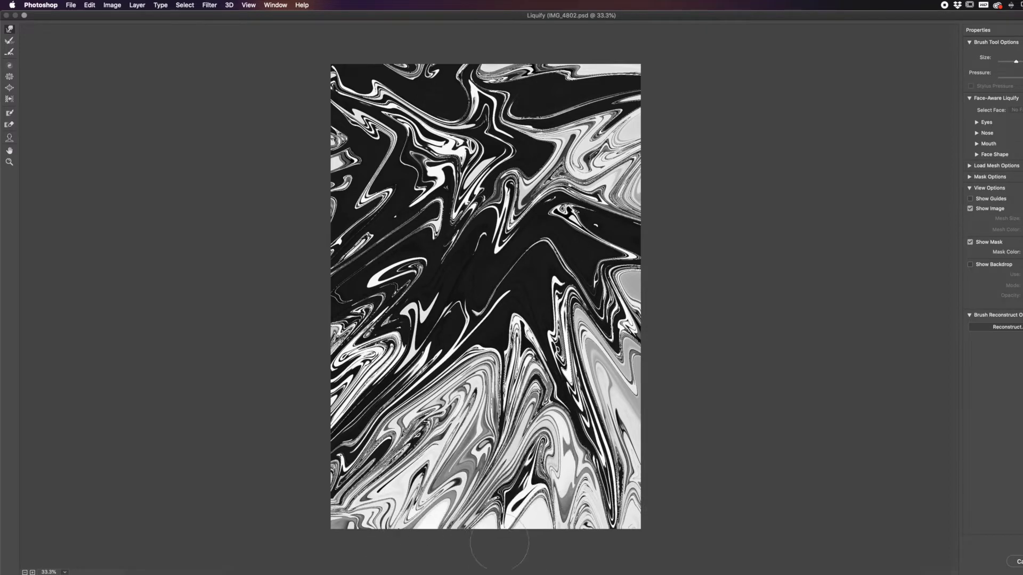
Stretch the pale streaks in the photo's lower centre and right down past the bottom edge into narrow ripples
left_click_drag(570, 407, 559, 527)
mouse_move(469, 397)
left_mouse_down()
mouse_move(453, 479)
mouse_move(420, 546)
left_mouse_up()
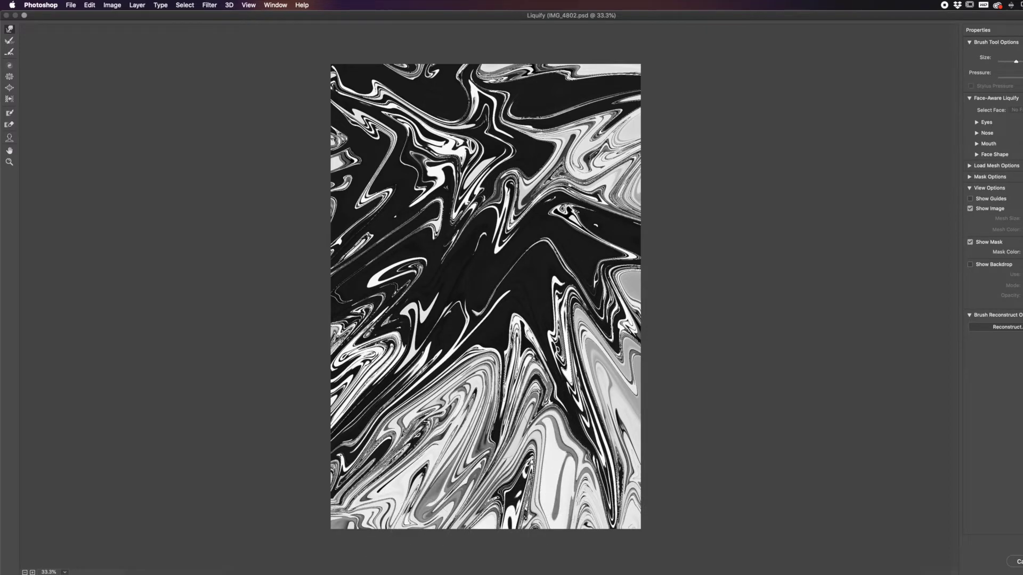
left_click_drag(509, 435, 474, 528)
left_click_drag(513, 471, 492, 538)
left_click_drag(578, 459, 562, 552)
left_click_drag(625, 483, 620, 551)
left_click_drag(543, 424, 504, 532)
left_click_drag(583, 379, 573, 522)
Sweep the upper-centre streaks down through the black middle of the photo toward its lower left and lower right
left_click_drag(554, 80, 479, 261)
mouse_move(496, 192)
left_mouse_down()
mouse_move(514, 368)
mouse_move(480, 224)
mouse_move(426, 298)
mouse_move(480, 267)
mouse_move(451, 346)
mouse_move(442, 426)
mouse_move(389, 463)
mouse_move(432, 507)
left_mouse_up()
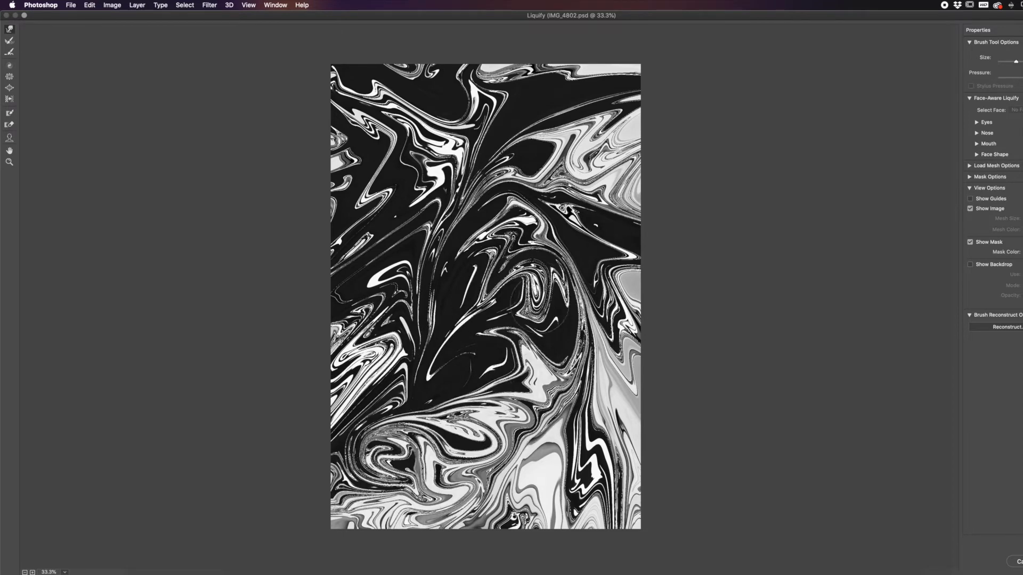
left_click_drag(569, 240, 554, 485)
mouse_move(591, 256)
left_mouse_down()
mouse_move(613, 336)
mouse_move(618, 442)
left_mouse_up()
left_click_drag(480, 208, 404, 426)
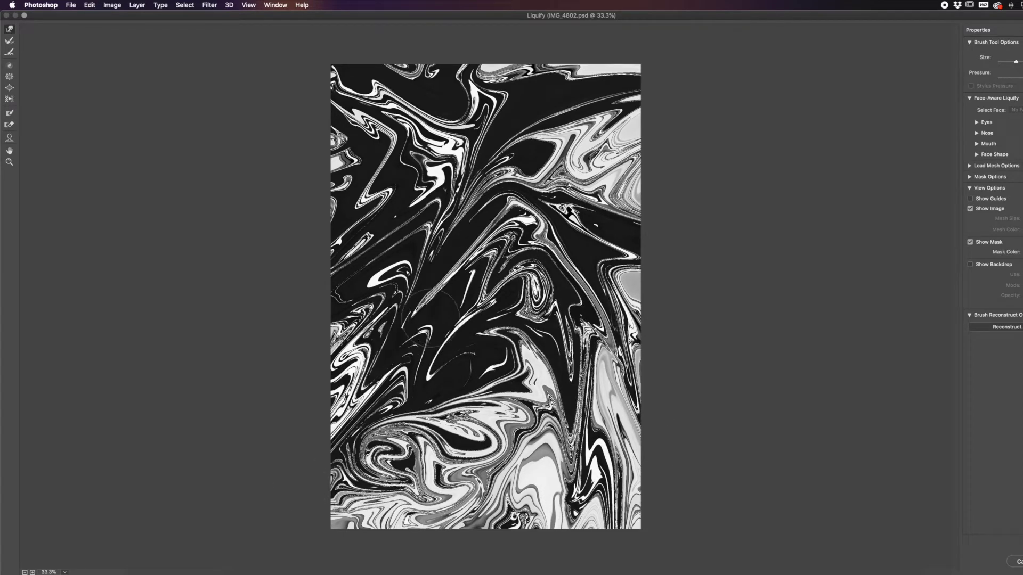
Break up the lower-left swirls by pulling the black areas above them straight down into tall vertical spikes
left_click_drag(426, 309, 373, 533)
left_click_drag(498, 357, 509, 539)
left_click_drag(456, 267, 463, 538)
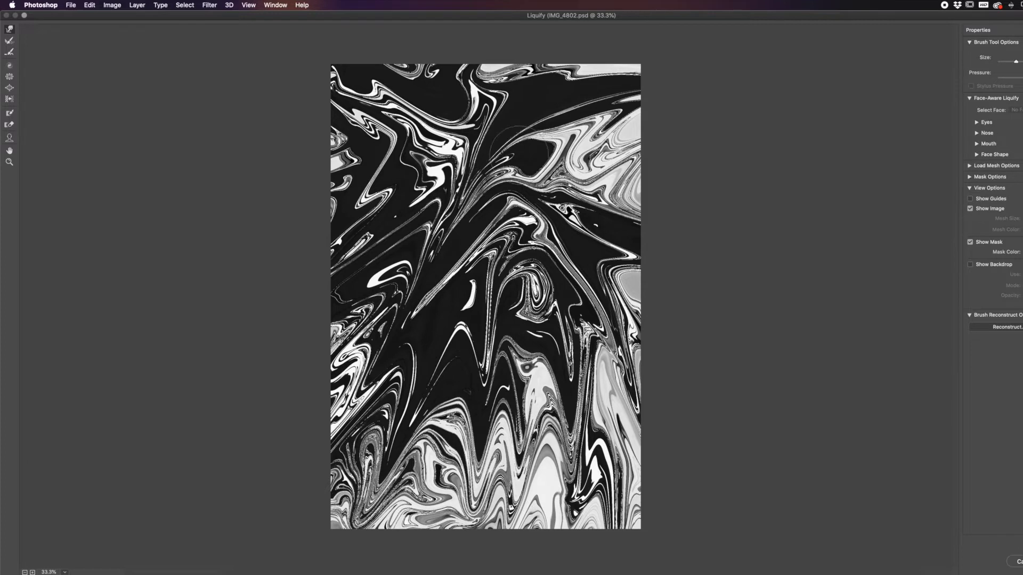
Smear the central and upper-left streaks diagonally down toward the photo's left edge
mouse_move(559, 175)
left_mouse_down()
mouse_move(405, 384)
mouse_move(357, 314)
left_mouse_up()
left_click_drag(474, 160, 330, 250)
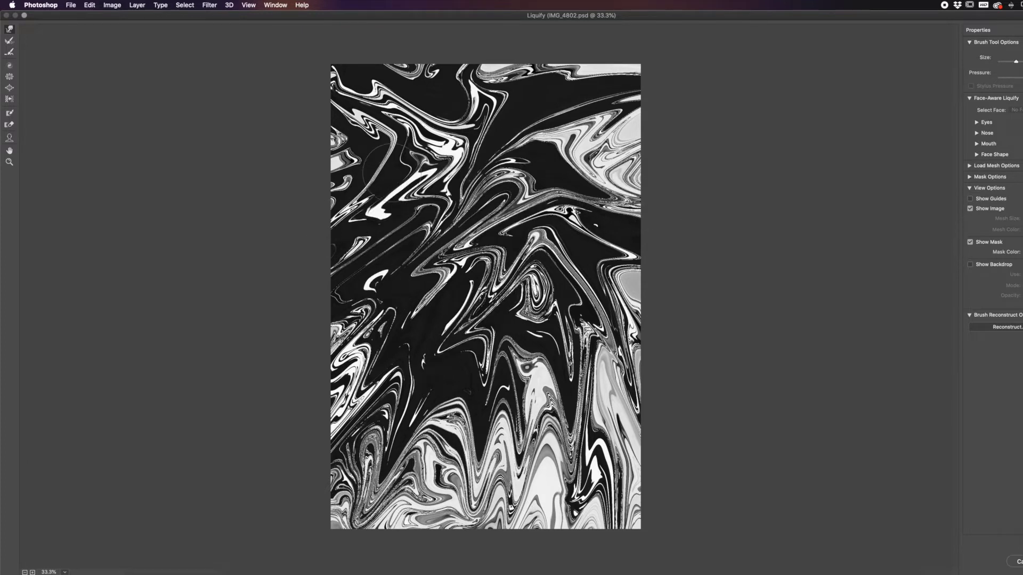
left_click_drag(405, 160, 330, 234)
left_click_drag(447, 94, 357, 138)
left_click_drag(554, 235, 437, 410)
Stretch the central and right-hand streaks diagonally down toward the photo's right edge, and lengthen the left streaks down to the left
left_click_drag(479, 341, 558, 519)
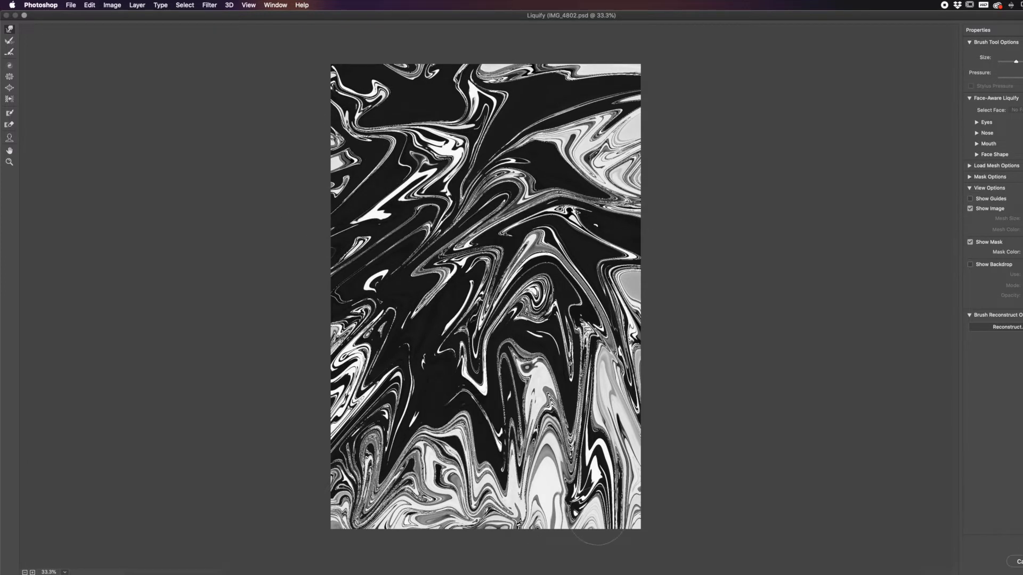
left_click_drag(541, 377, 635, 441)
left_click_drag(538, 287, 602, 343)
left_click_drag(543, 200, 655, 293)
left_click_drag(405, 333, 362, 421)
left_click_drag(421, 176, 351, 250)
left_click_drag(568, 160, 657, 330)
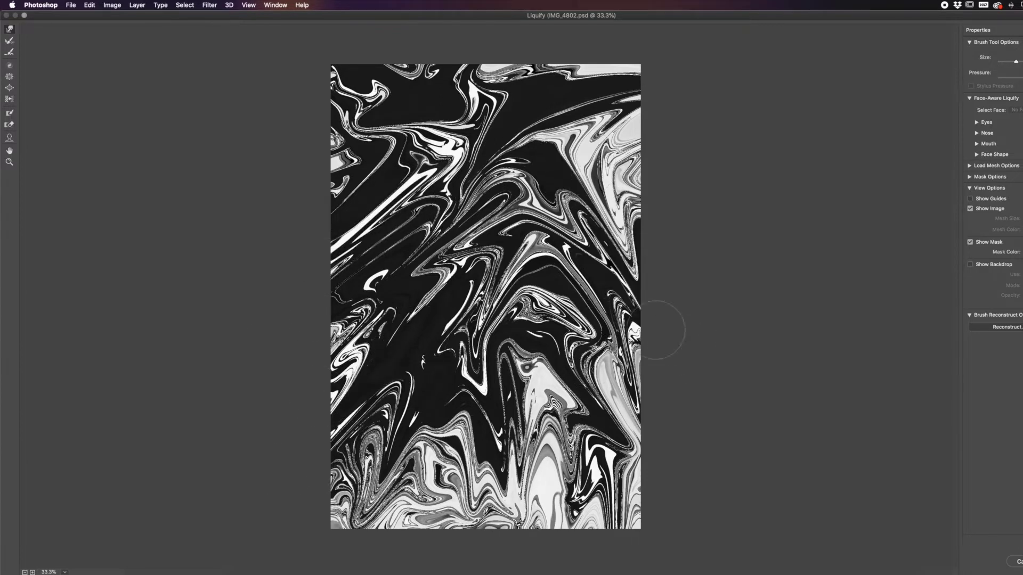
Curl the streaks in the photo's centre into a rounded swirl and pull the upper ones out past the top edge
left_click_drag(523, 126, 519, 290)
left_click_drag(426, 160, 317, 327)
mouse_move(464, 224)
left_mouse_down()
mouse_move(457, 187)
mouse_move(552, 317)
mouse_move(496, 192)
mouse_move(445, 128)
mouse_move(392, 105)
mouse_move(389, 57)
left_mouse_up()
left_click_drag(487, 128, 554, 50)
left_click_drag(522, 128, 618, 61)
mouse_move(462, 186)
left_mouse_down()
mouse_move(406, 130)
mouse_move(479, 341)
mouse_move(405, 421)
left_mouse_up()
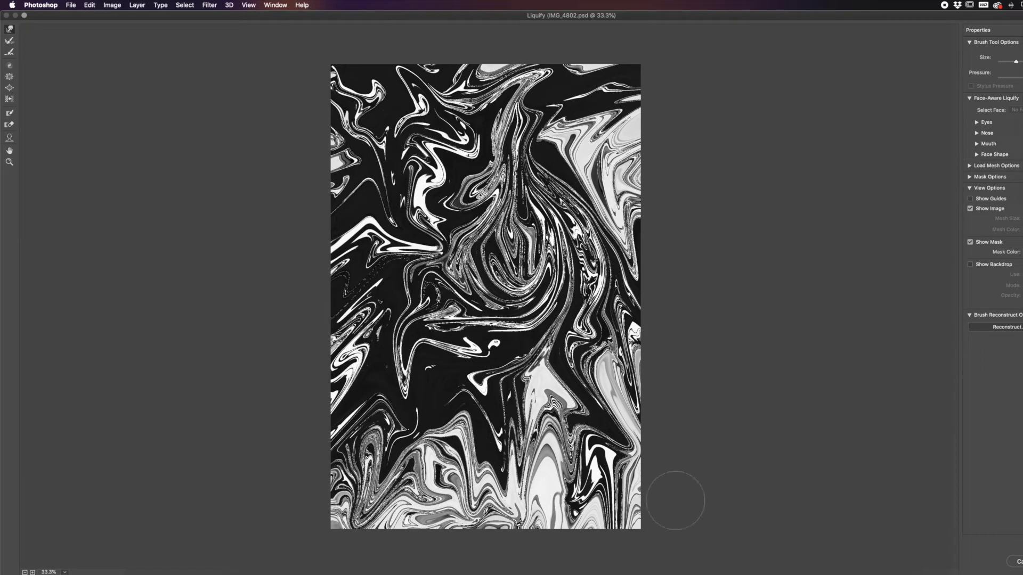
Spread the dark lower-left streaks diagonally past the left edge and pull a black spike down at the lower centre
mouse_move(480, 408)
left_mouse_down()
mouse_move(469, 391)
mouse_move(421, 381)
mouse_move(341, 450)
left_mouse_up()
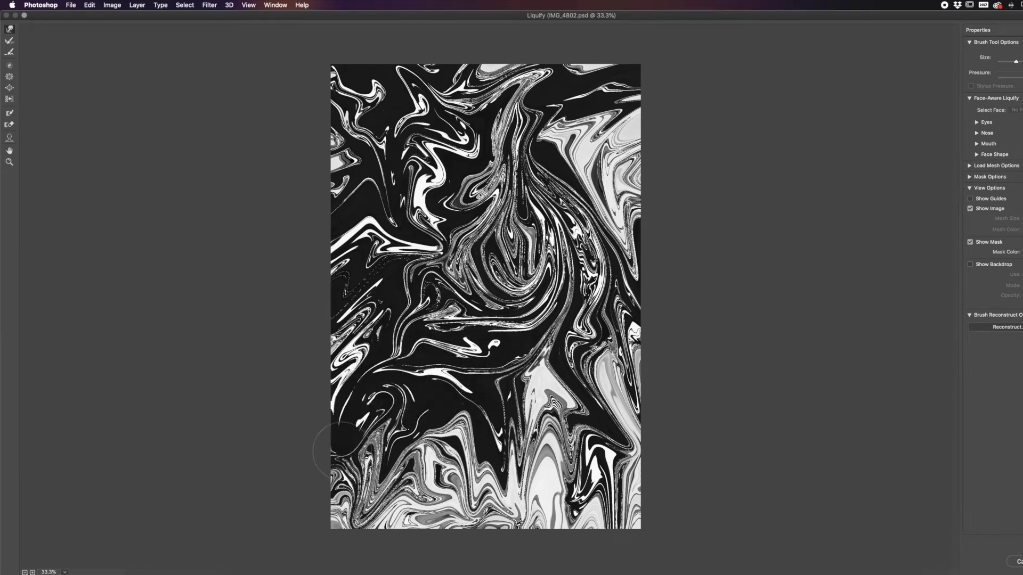
left_click_drag(473, 402, 261, 471)
mouse_move(388, 428)
left_mouse_down()
mouse_move(404, 405)
mouse_move(373, 426)
mouse_move(421, 373)
mouse_move(351, 466)
mouse_move(405, 373)
mouse_move(347, 469)
mouse_move(373, 405)
mouse_move(268, 504)
left_mouse_up()
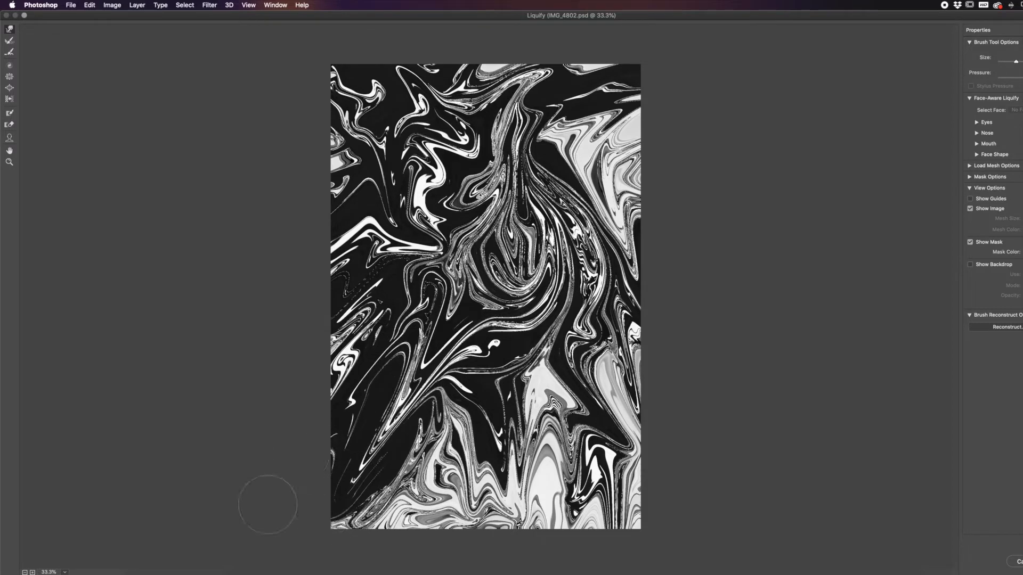
left_click_drag(487, 420, 490, 507)
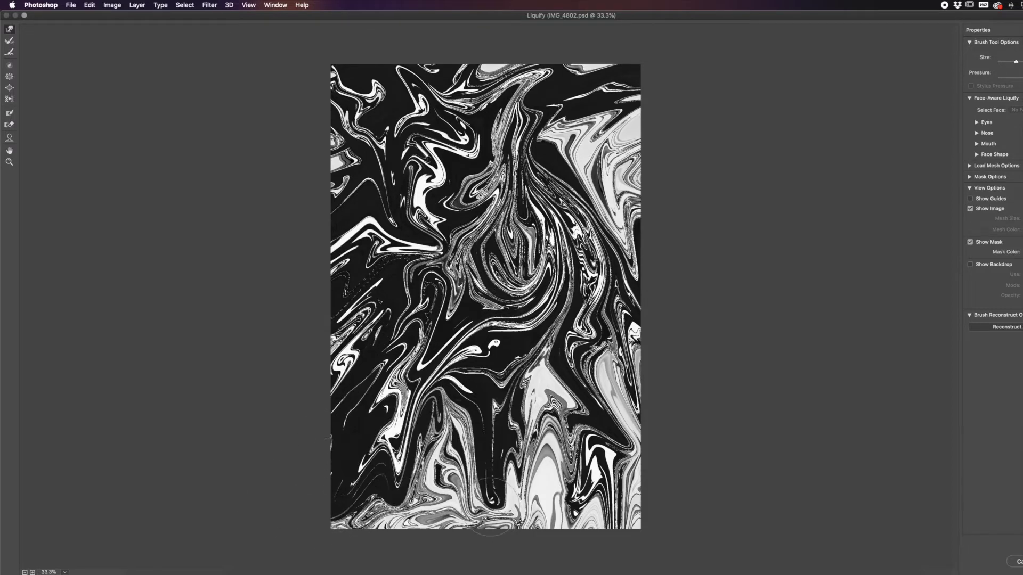
Stretch the central swirl down to the right into long strands and bend the streaks near the top edge into zigzags
left_click_drag(608, 325, 618, 469)
left_click_drag(508, 333, 523, 452)
left_click_drag(519, 232, 600, 385)
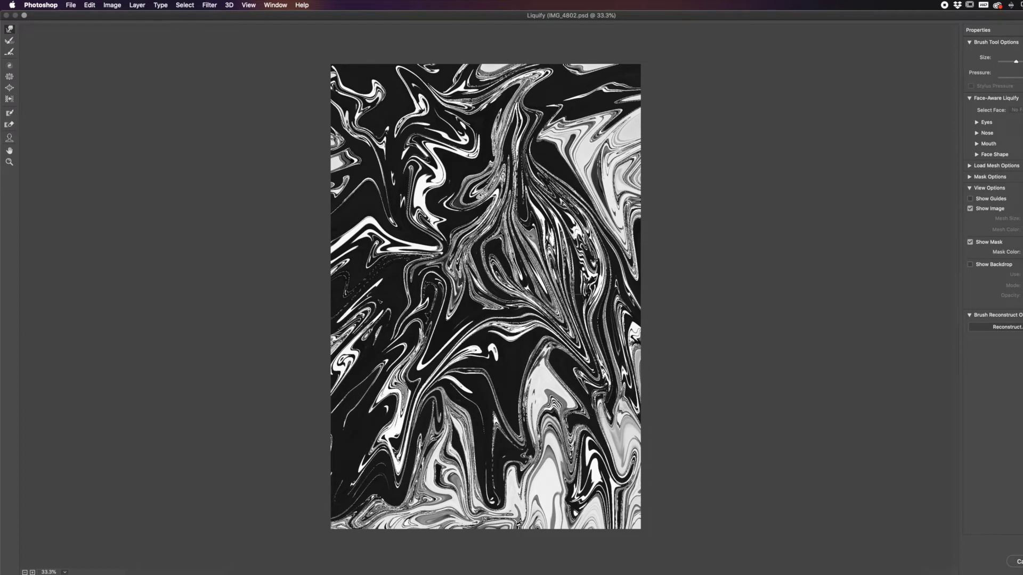
left_click_drag(581, 266, 586, 469)
left_click_drag(506, 372, 559, 511)
mouse_move(549, 320)
left_mouse_down()
mouse_move(575, 512)
mouse_move(575, 459)
left_mouse_up()
mouse_move(514, 48)
left_mouse_down()
mouse_move(516, 138)
mouse_move(663, 202)
left_mouse_up()
left_click_drag(555, 147, 495, 45)
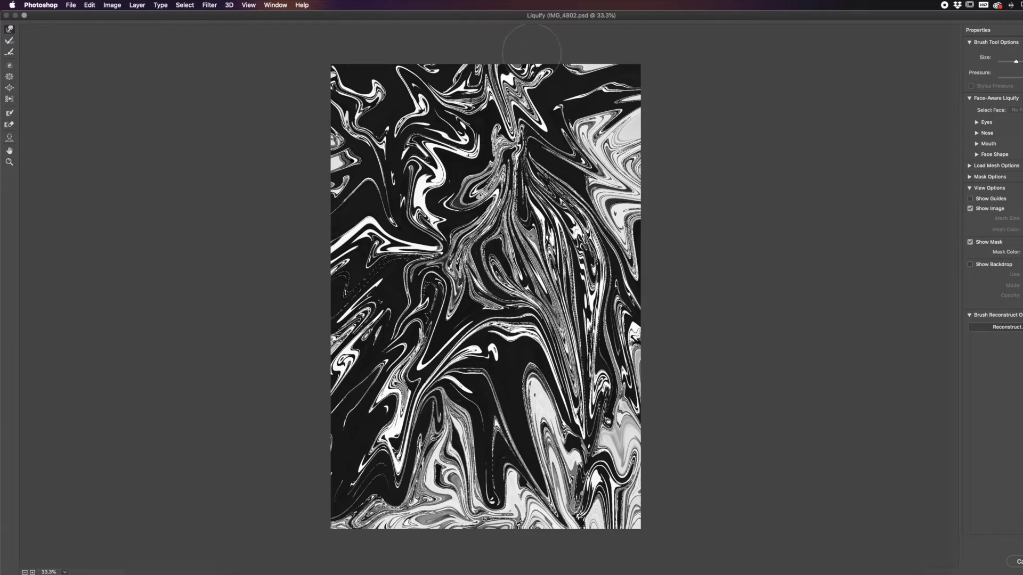
Curl the lower-centre and left-hand streaks into swirls and apply the Liquify distortion to the photo
mouse_move(479, 383)
left_mouse_down()
mouse_move(514, 373)
mouse_move(538, 426)
mouse_move(490, 469)
mouse_move(503, 392)
mouse_move(473, 498)
left_mouse_up()
left_click_drag(528, 415, 475, 526)
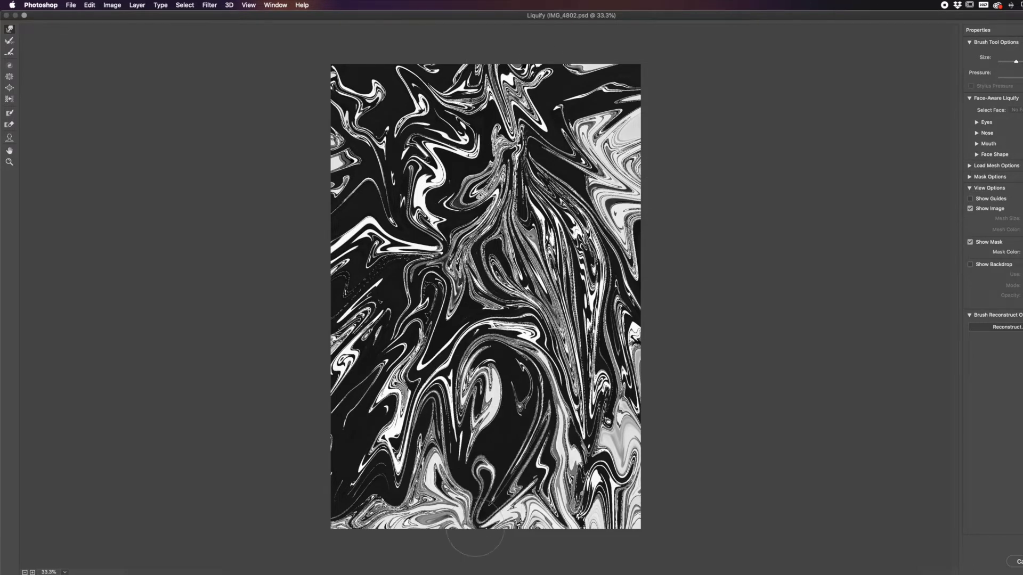
left_click_drag(493, 429, 474, 529)
mouse_move(432, 488)
left_mouse_down()
mouse_move(484, 458)
mouse_move(500, 498)
mouse_move(464, 416)
mouse_move(496, 473)
mouse_move(511, 472)
left_mouse_up()
mouse_move(405, 426)
left_mouse_down()
mouse_move(373, 410)
mouse_move(362, 203)
left_mouse_up()
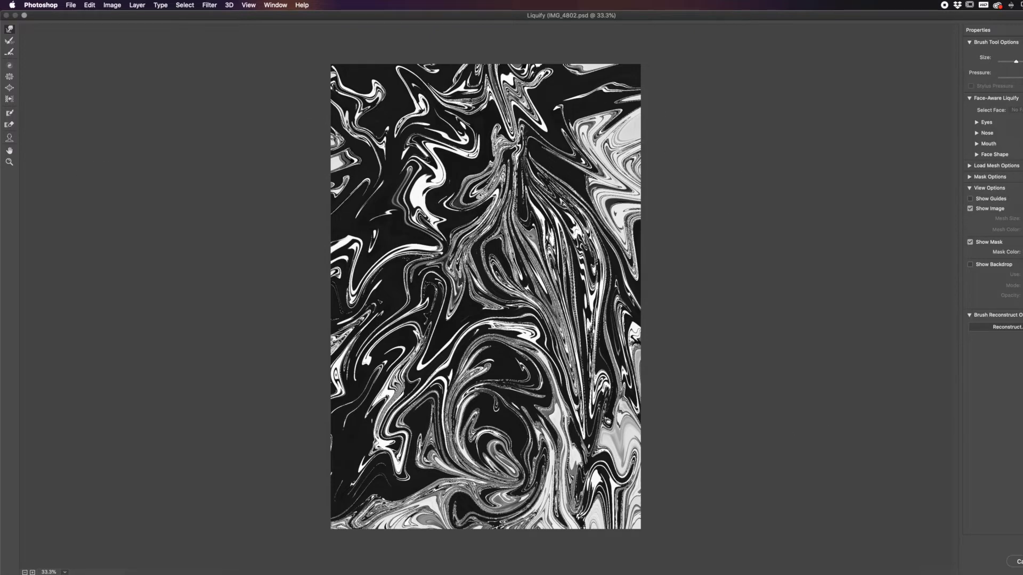
key("Return")
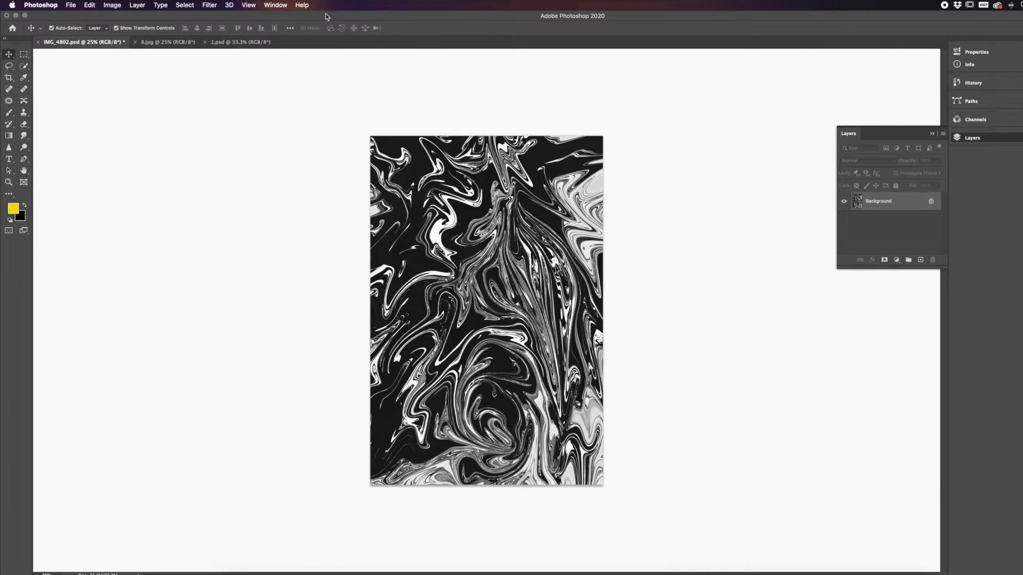
Switch to the model photo 1.psd and select the model automatically with Select Subject
left_click(236, 42)
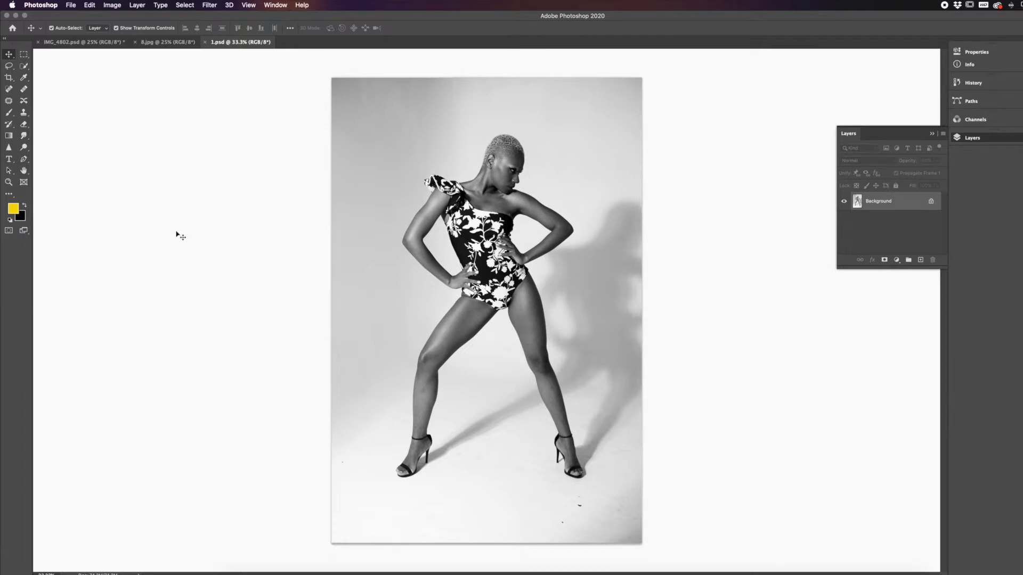
left_click(24, 66)
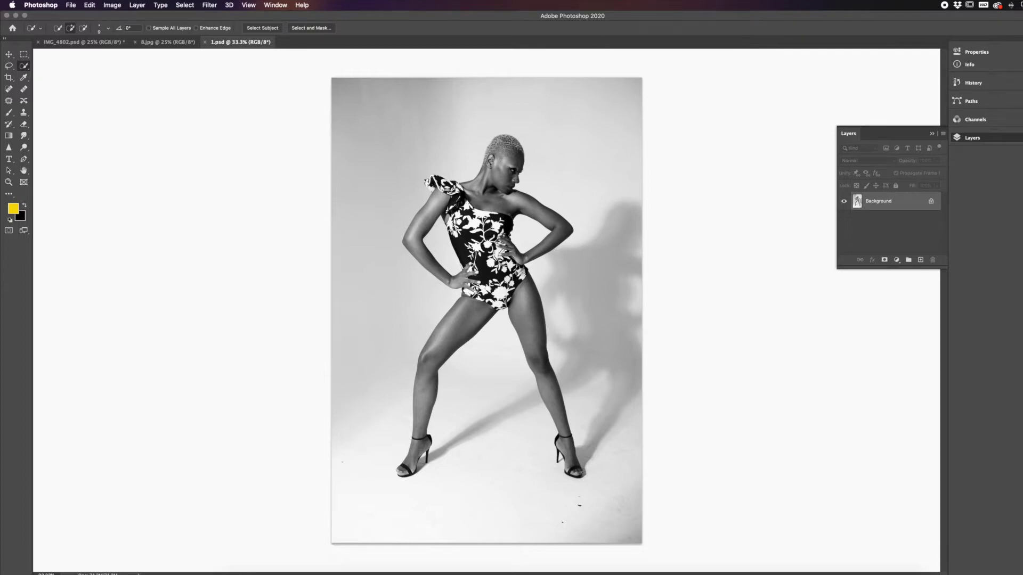
left_click(110, 30)
left_click_drag(73, 55, 74, 55)
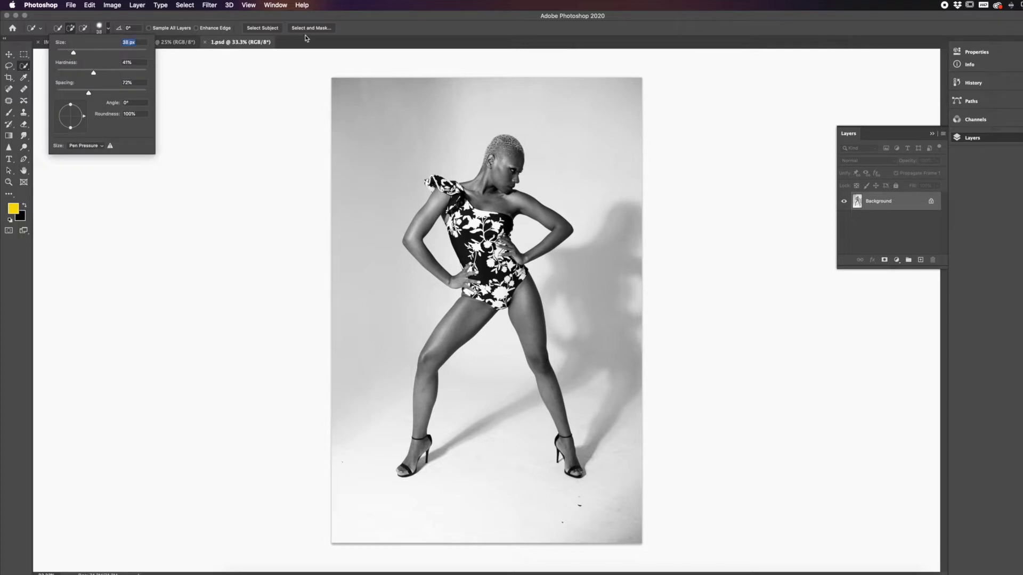
left_click(278, 31)
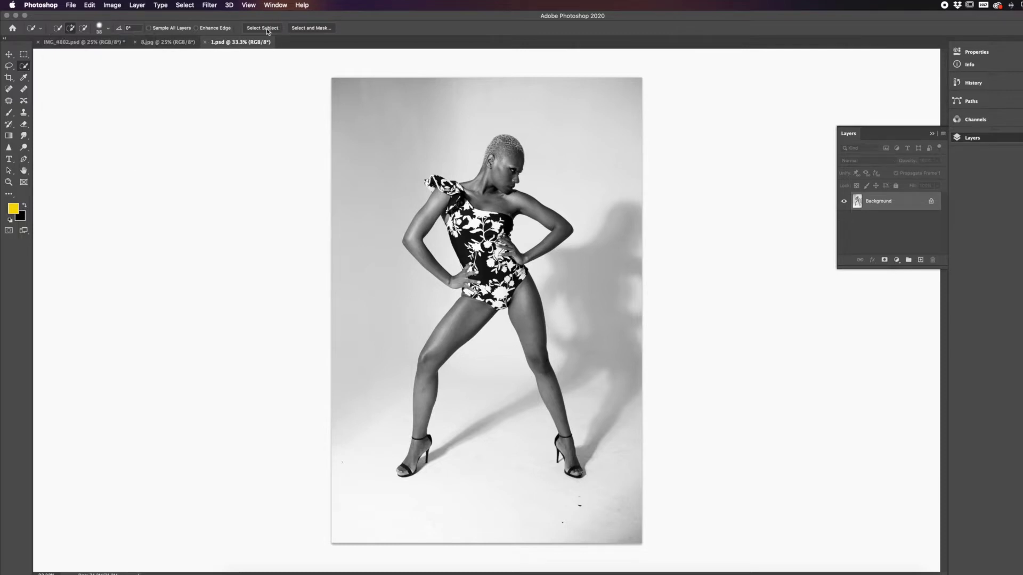
left_click(266, 27)
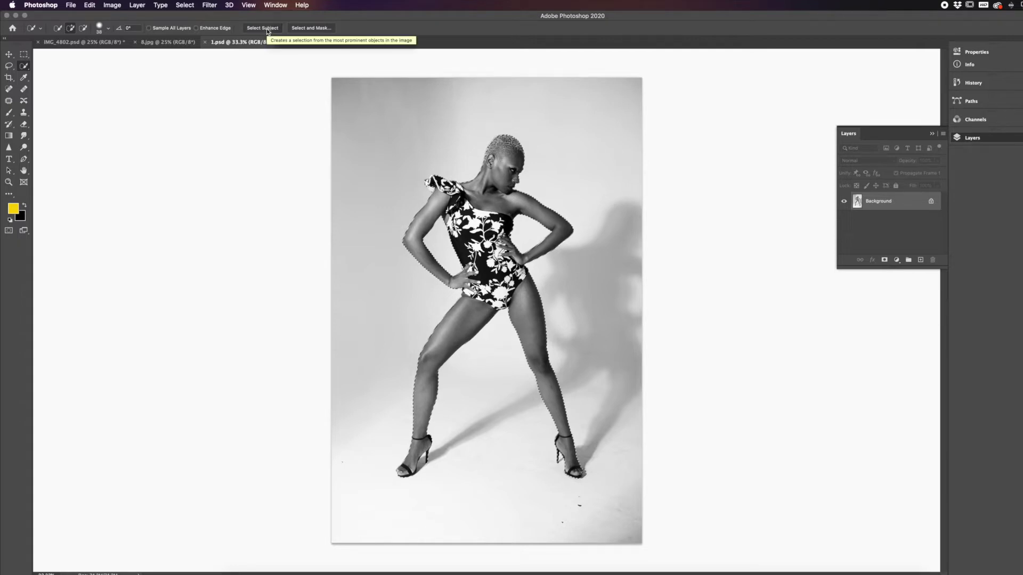
Refine the selection around the high heel on the photo's left with a 10 px Quick Selection brush, excluding the floor beneath the shoe
key("alt")
scroll(477, 461, "up", 5)
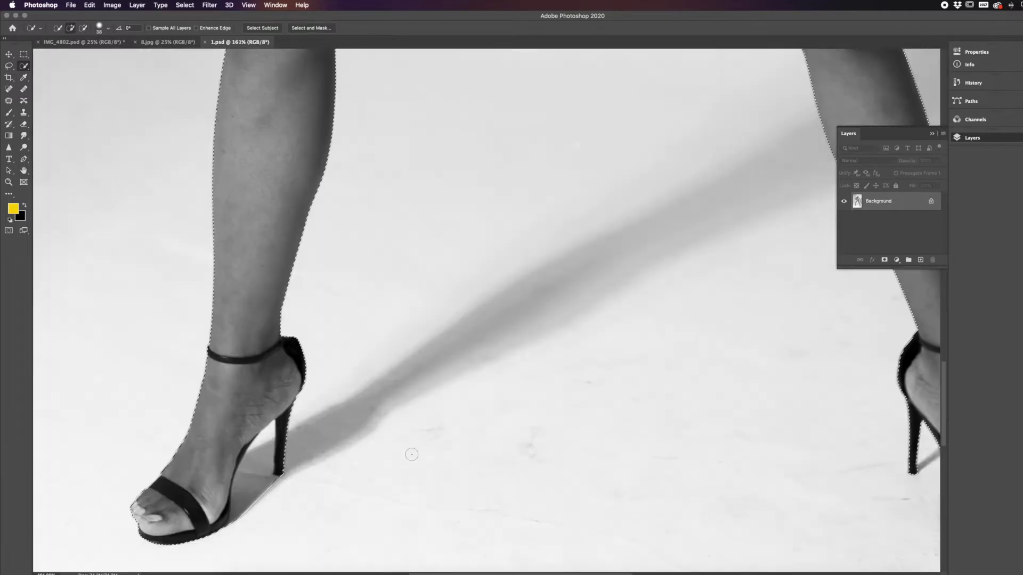
scroll(275, 504, "left", 2)
scroll(274, 503, "left", 1)
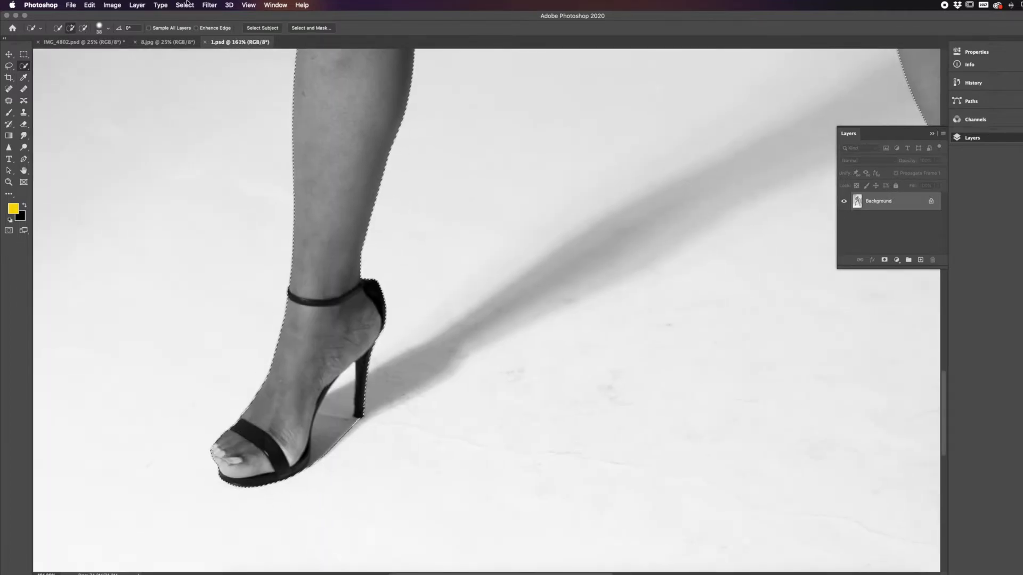
left_click(108, 31)
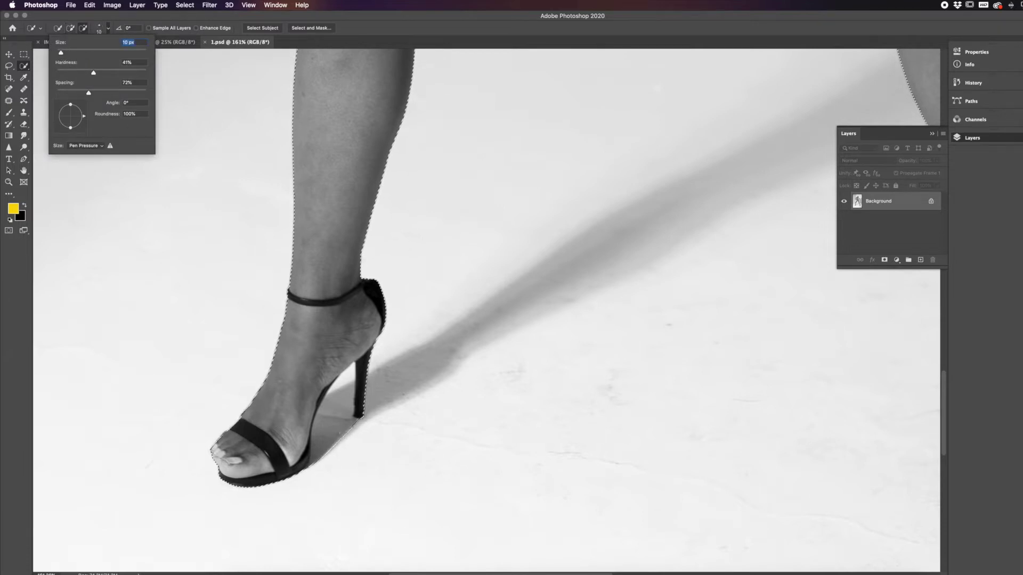
key("Return")
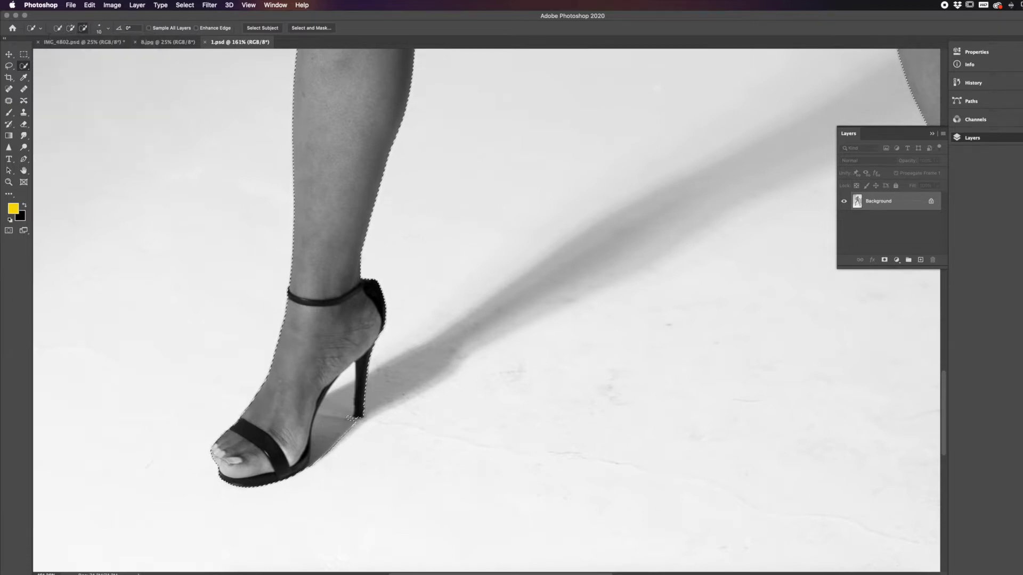
left_click_drag(366, 412, 367, 409)
Clean up the selection edge around the foot and high heel on the photo's right
scroll(486, 444, "right", 5)
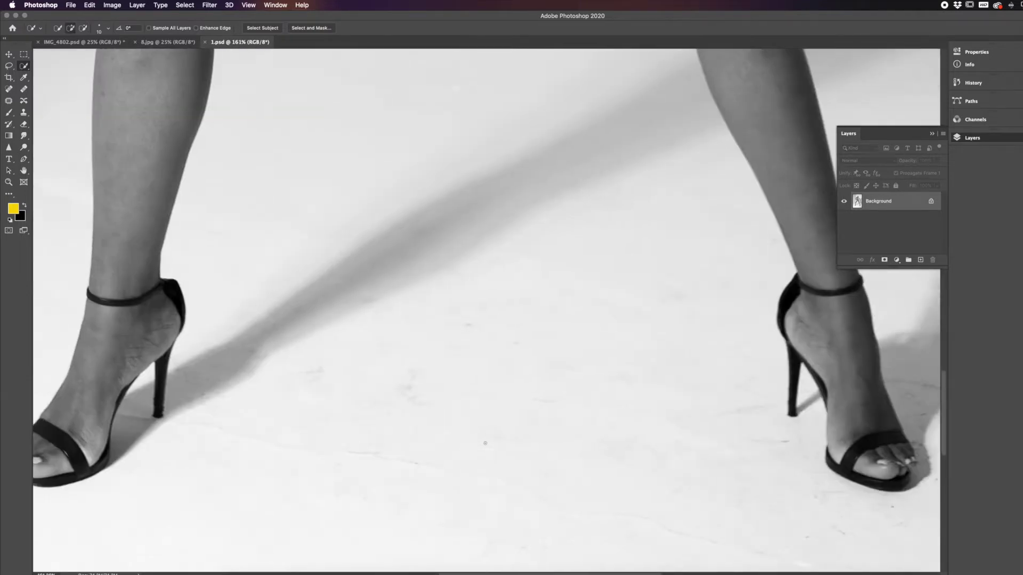
scroll(485, 444, "right", 4)
key("alt")
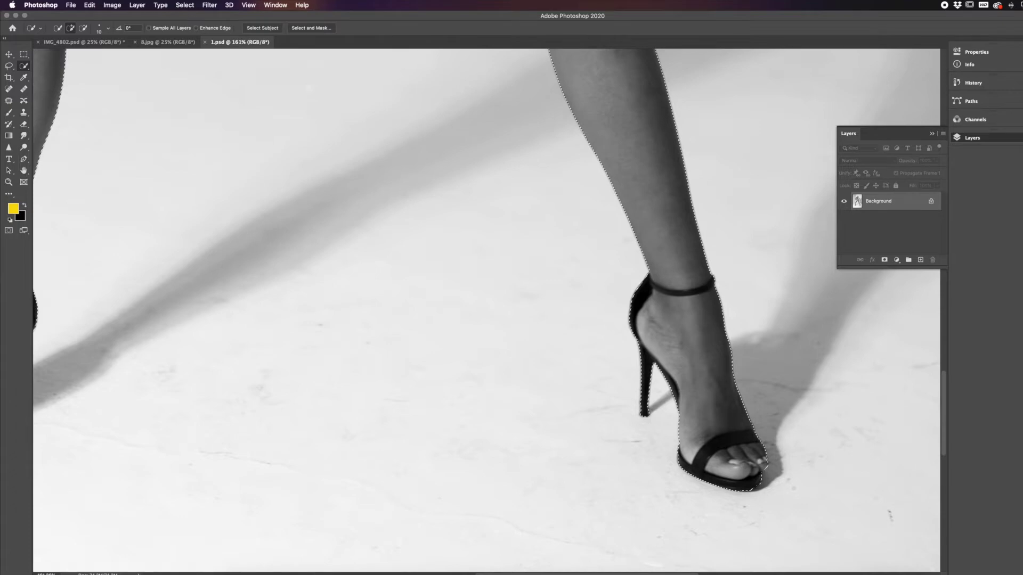
key("alt")
scroll(619, 305, "down", 6)
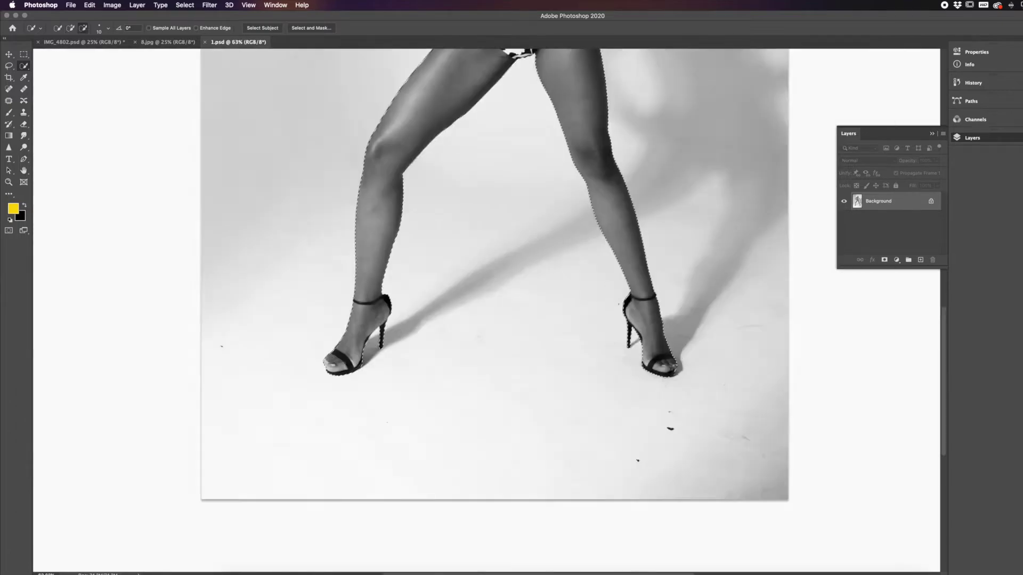
Copy the selected model from 1.psd and paste it over the marbled texture in IMG_4802.psd
scroll(618, 304, "up", 3)
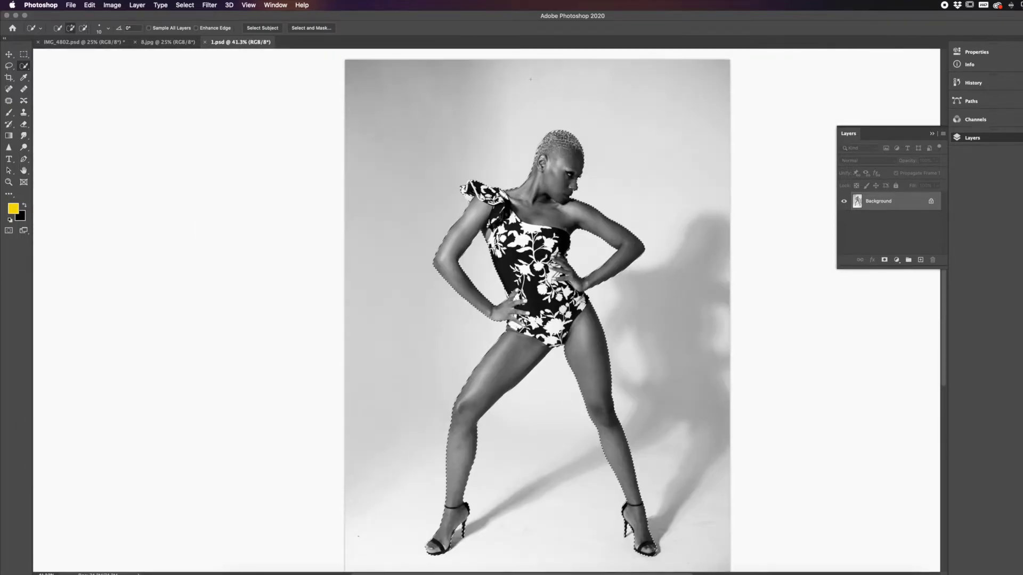
scroll(578, 158, "up", 3)
scroll(578, 157, "up", 5)
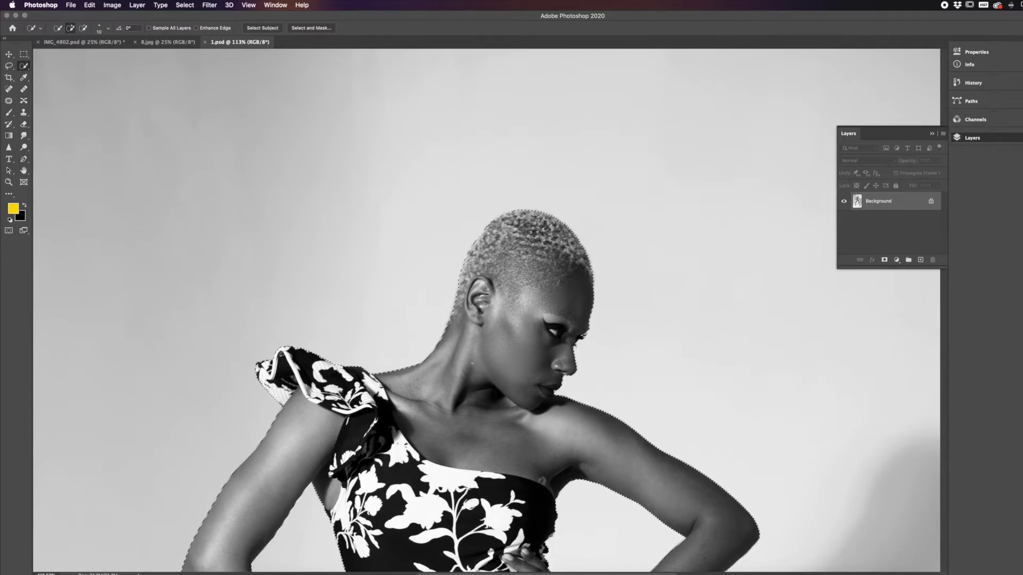
key("alt")
scroll(511, 311, "down", 5)
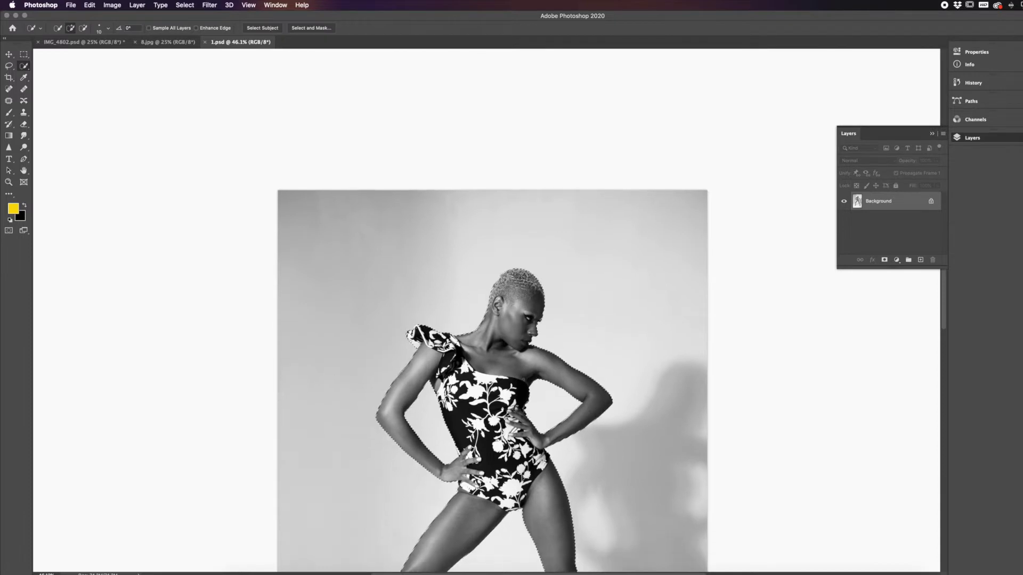
scroll(492, 373, "down", 1)
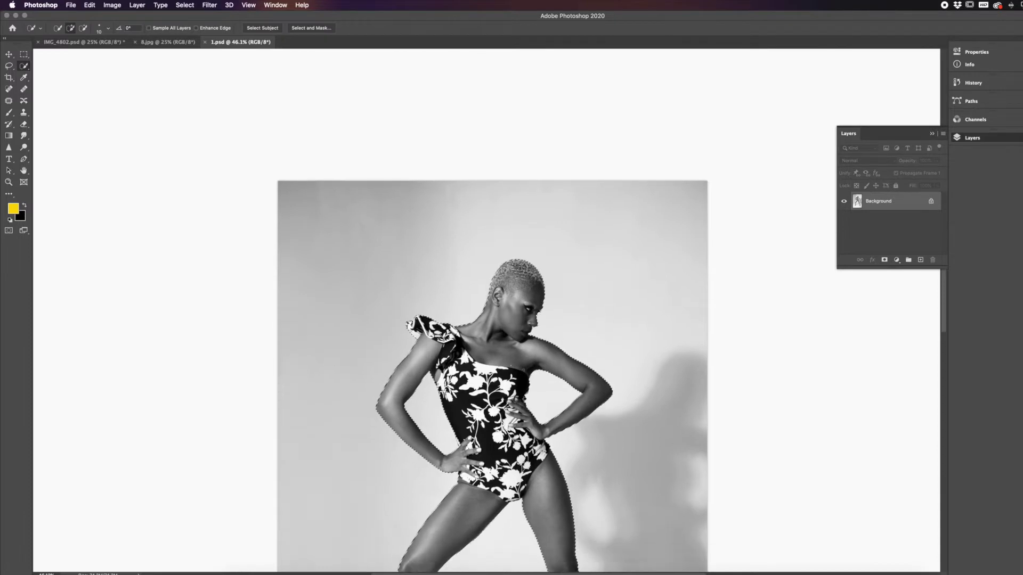
left_click(89, 5)
left_click(122, 59)
left_click(74, 43)
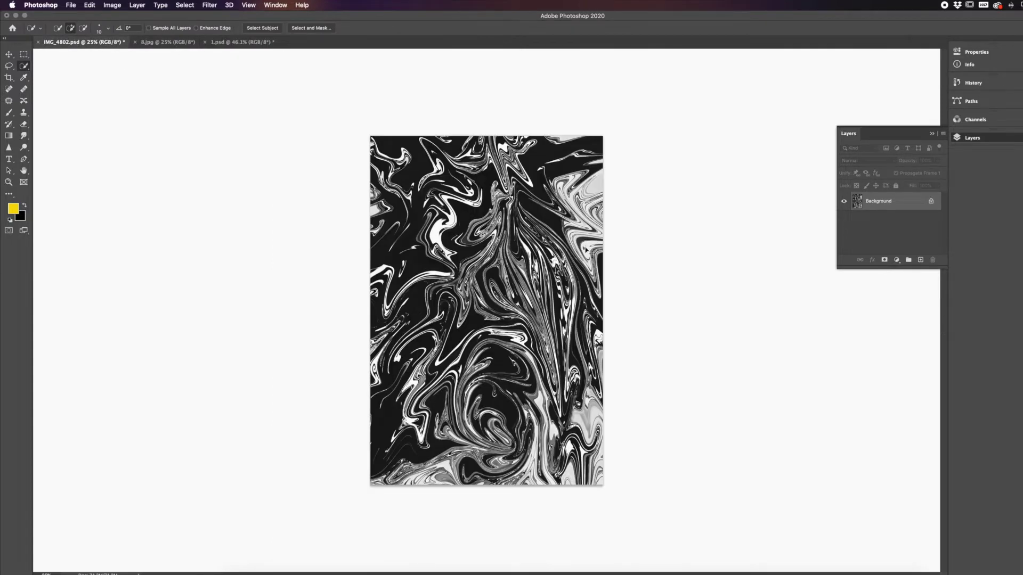
key("super+v")
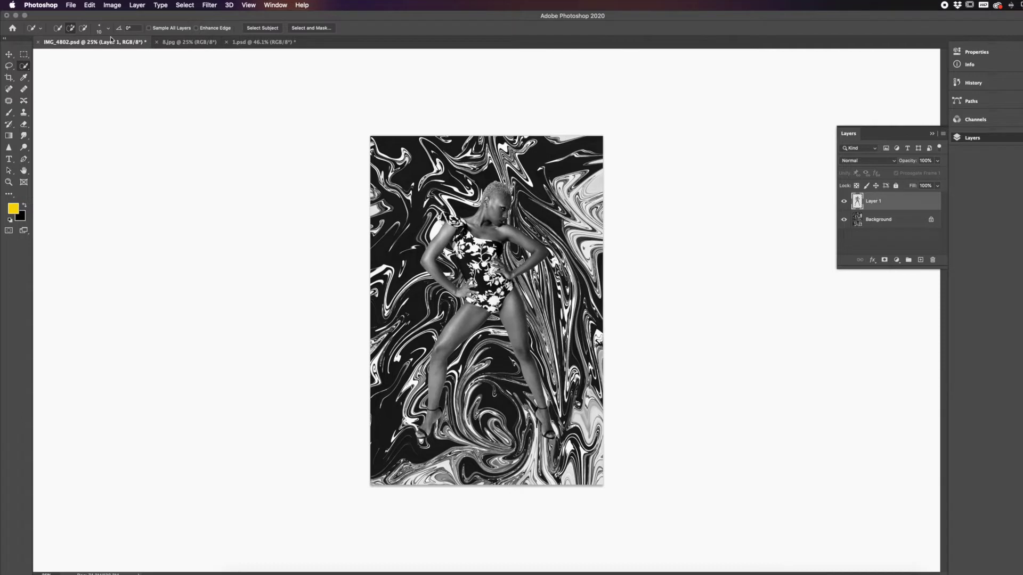
left_click(9, 54)
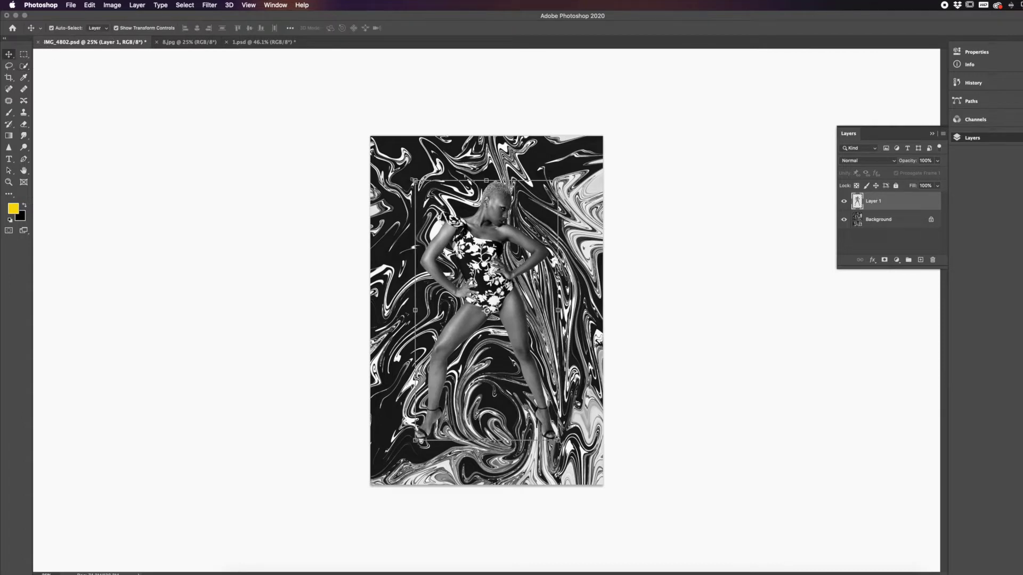
Scale the model proportionally to 111.87% and reposition her near the centre of the marbled texture
left_click_drag(415, 181, 400, 154)
mouse_move(466, 205)
left_mouse_down()
mouse_move(482, 226)
mouse_move(451, 203)
mouse_move(476, 219)
left_mouse_up()
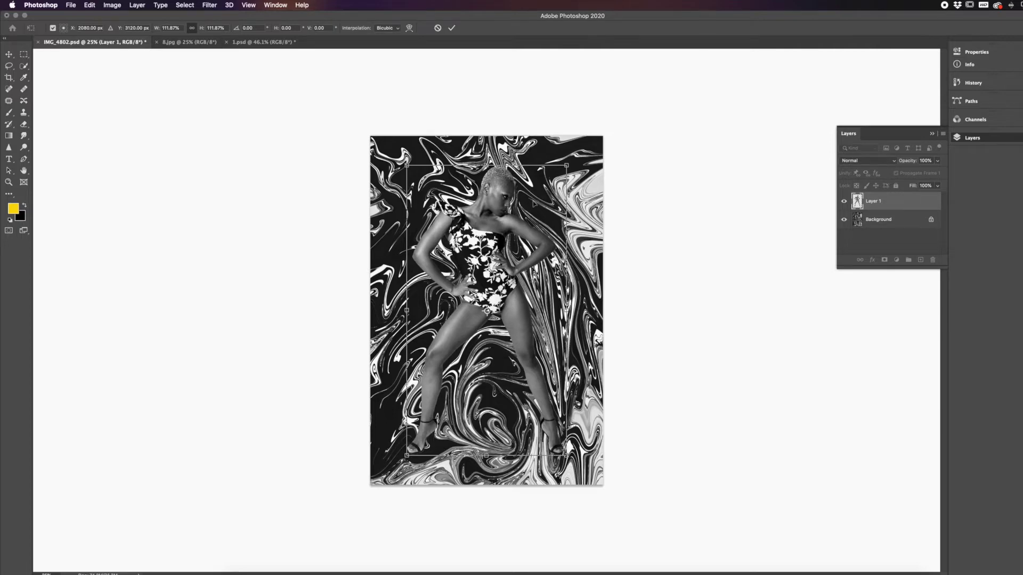
scroll(534, 203, "up", 5)
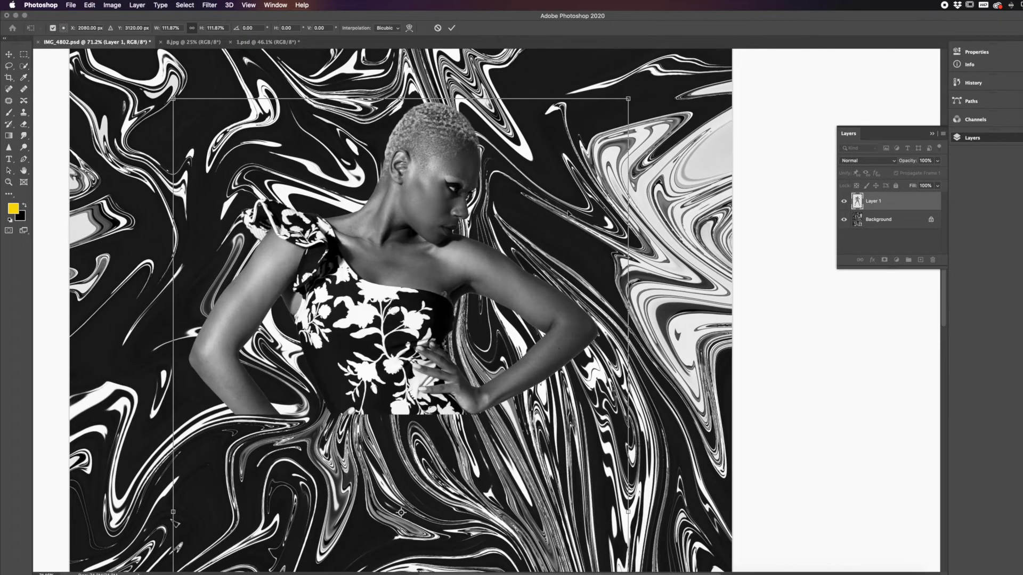
mouse_move(429, 161)
left_mouse_down()
mouse_move(432, 109)
mouse_move(450, 170)
mouse_move(435, 165)
mouse_move(444, 165)
left_mouse_up()
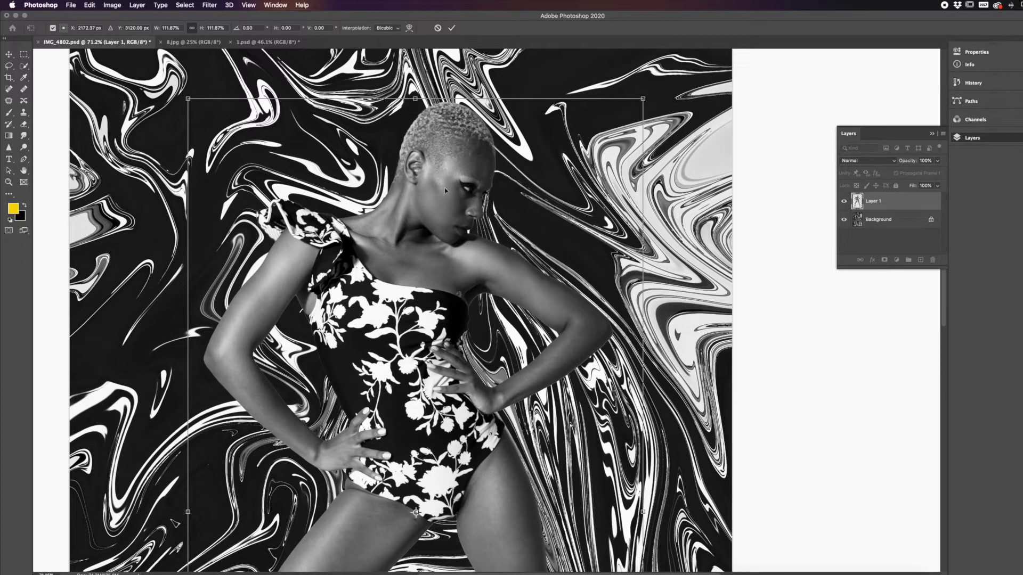
scroll(440, 210, "down", 3)
scroll(452, 220, "down", 5)
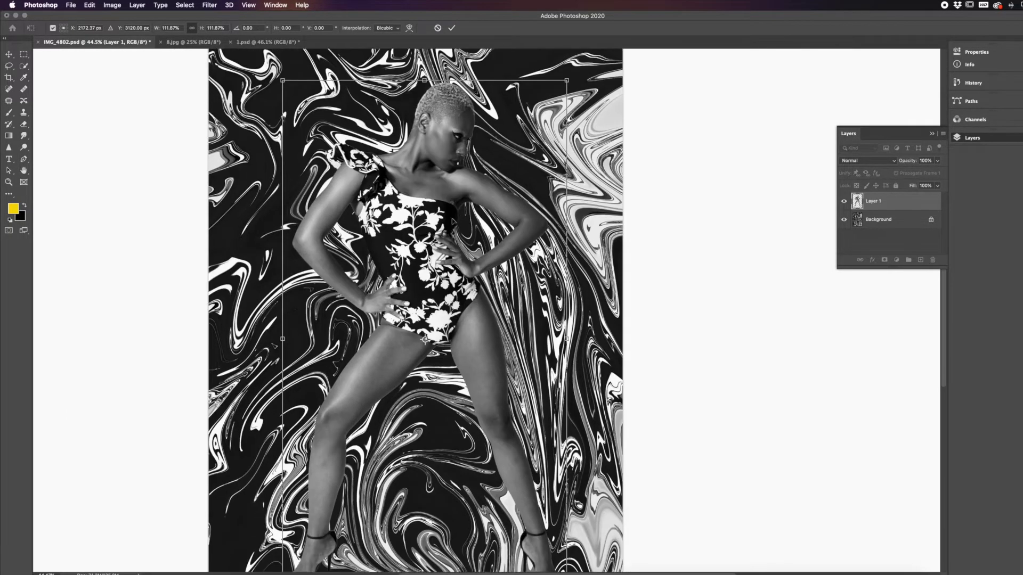
scroll(451, 220, "down", 2)
mouse_move(509, 179)
left_mouse_down()
mouse_move(502, 173)
mouse_move(507, 185)
left_mouse_up()
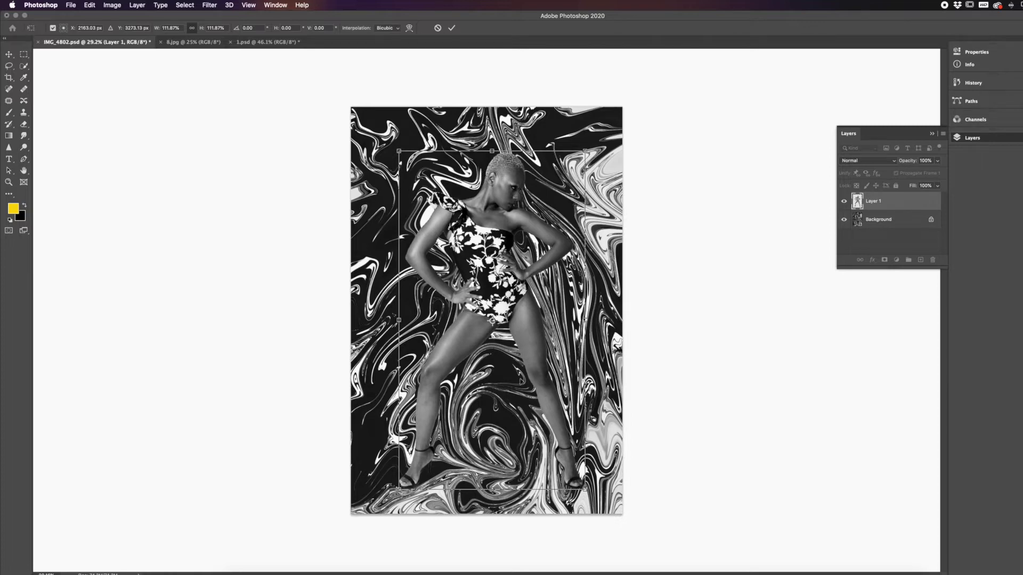
Fine-tune the model's position so her shoes rest over the lower swirls, and apply the transformation
scroll(491, 438, "up", 5)
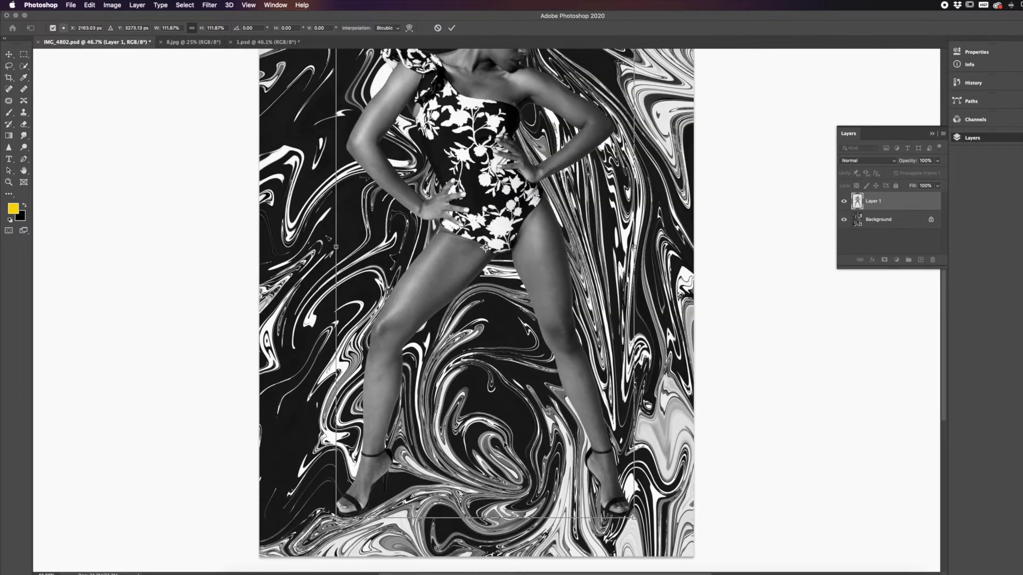
scroll(505, 444, "down", 2)
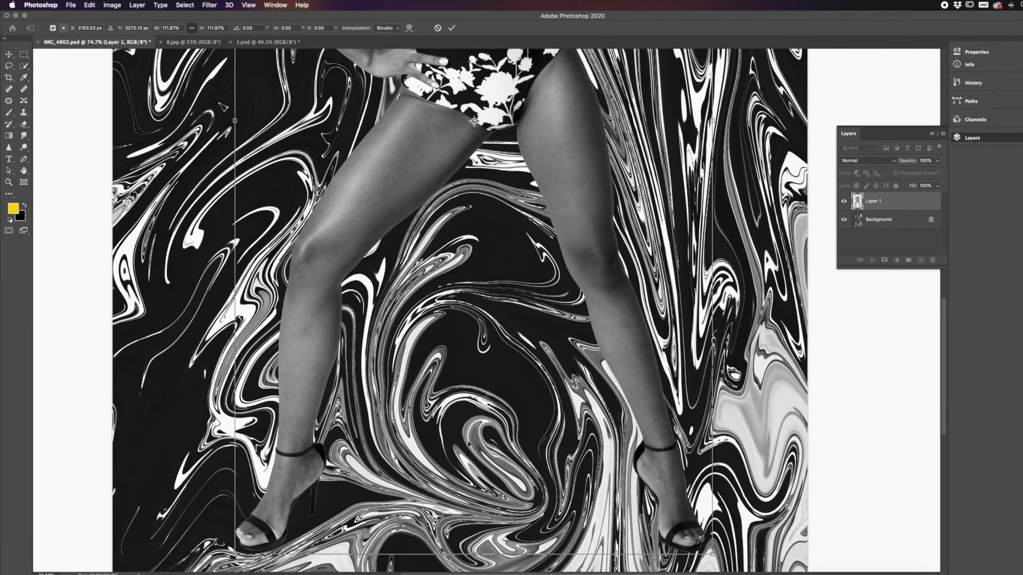
left_click_drag(385, 216, 379, 216)
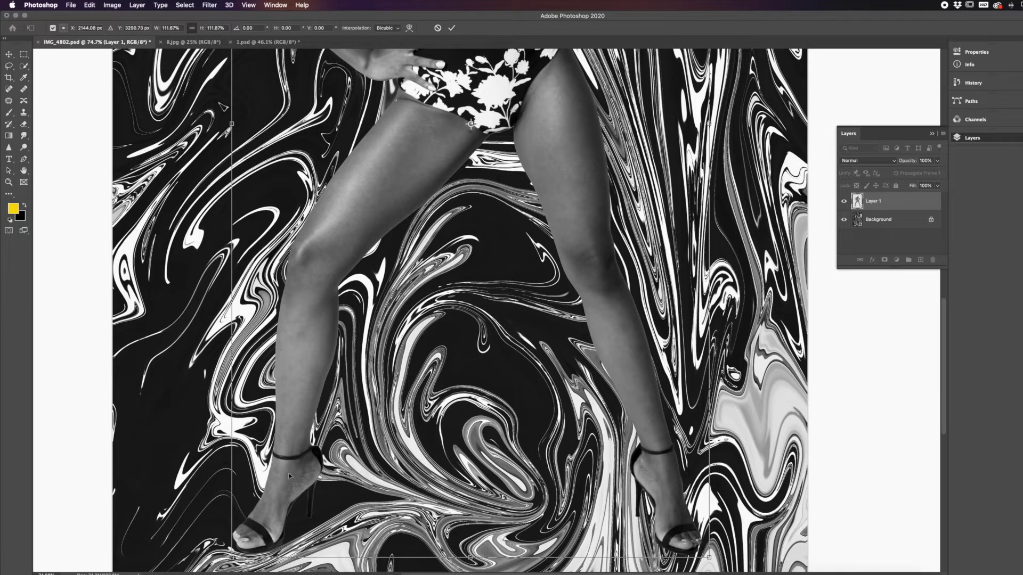
scroll(318, 481, "down", 5)
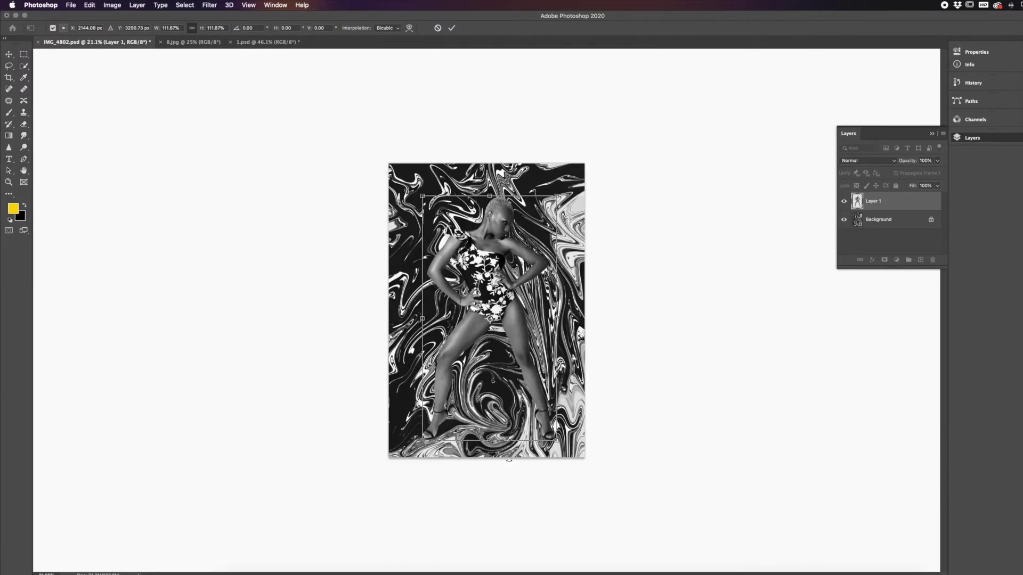
key("Return")
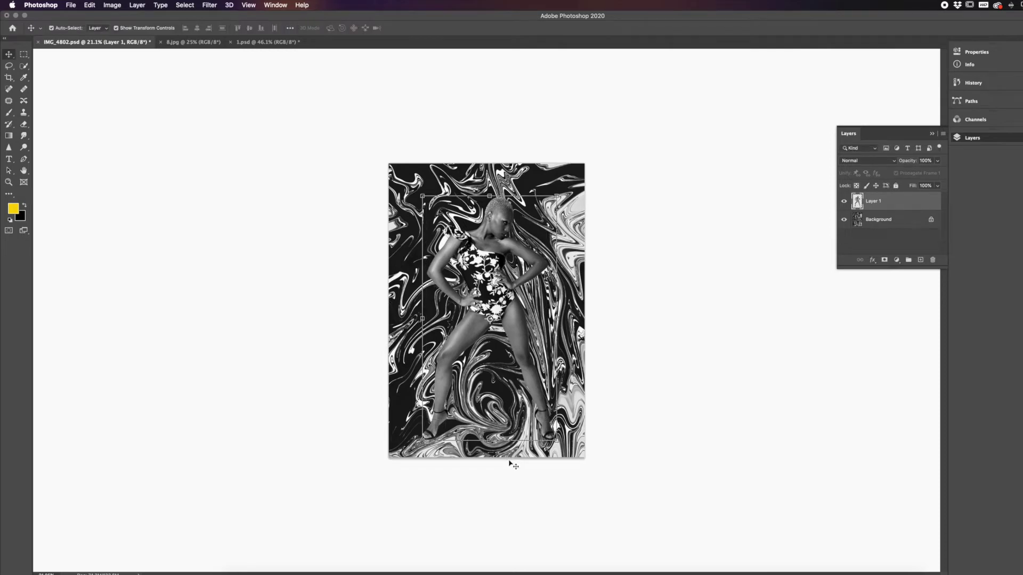
left_click(639, 256)
left_click(515, 209)
scroll(514, 209, "up", 4)
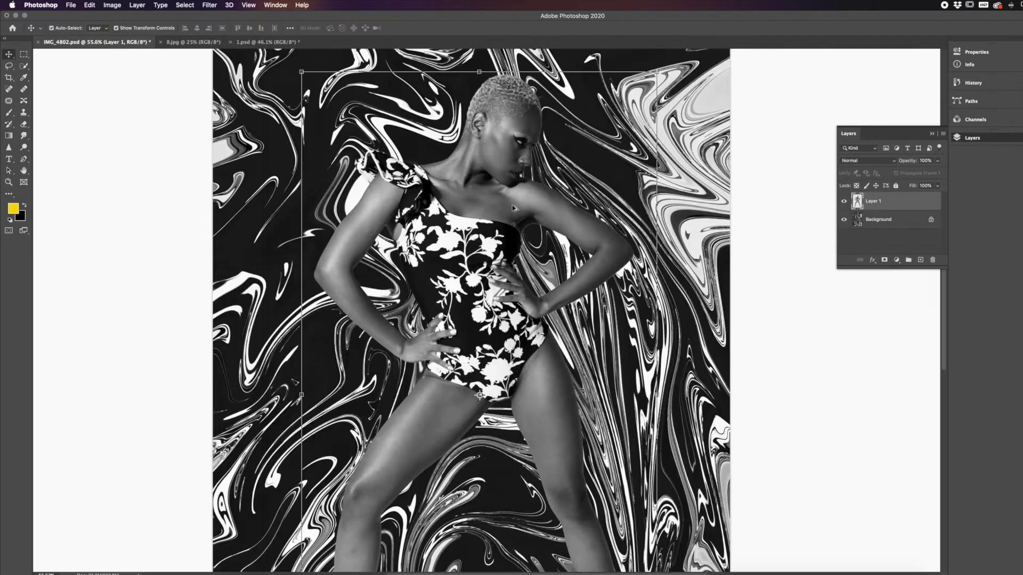
scroll(506, 169, "up", 3)
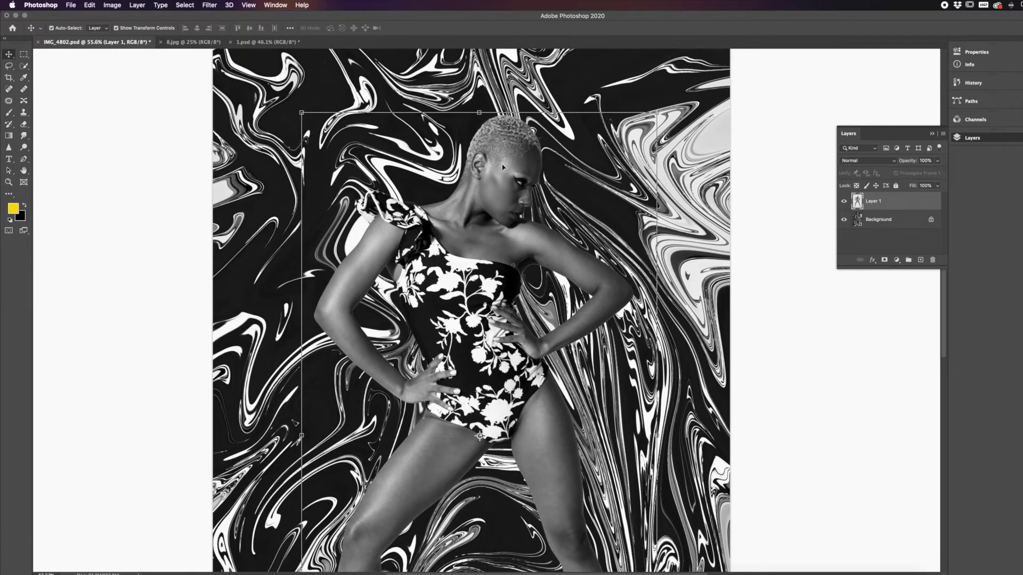
scroll(502, 167, "down", 3)
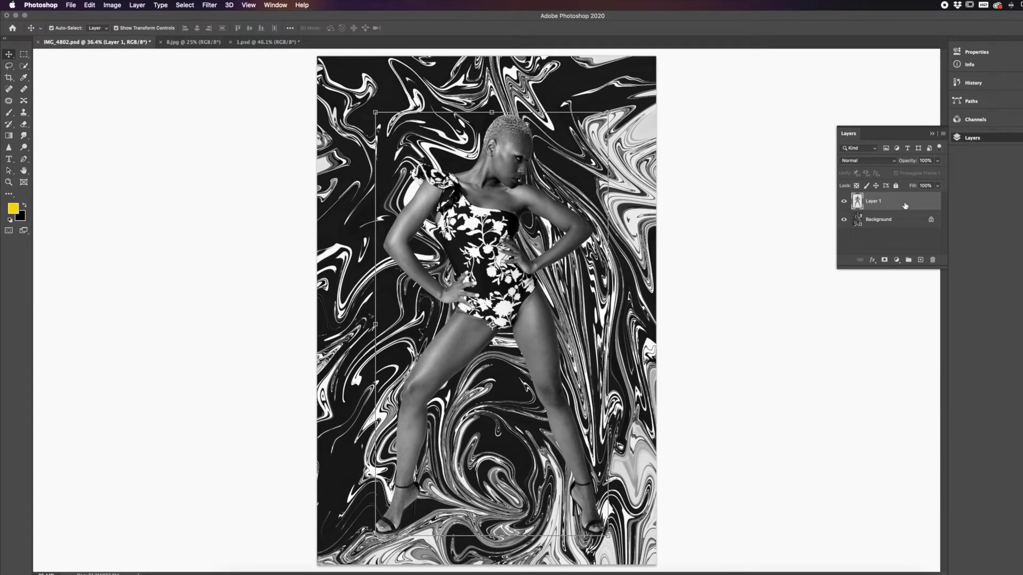
Erase the leftover fringe along the inner side of the stiletto heel on the photo's left with a small Eraser brush at 100% hardness
left_click(25, 126)
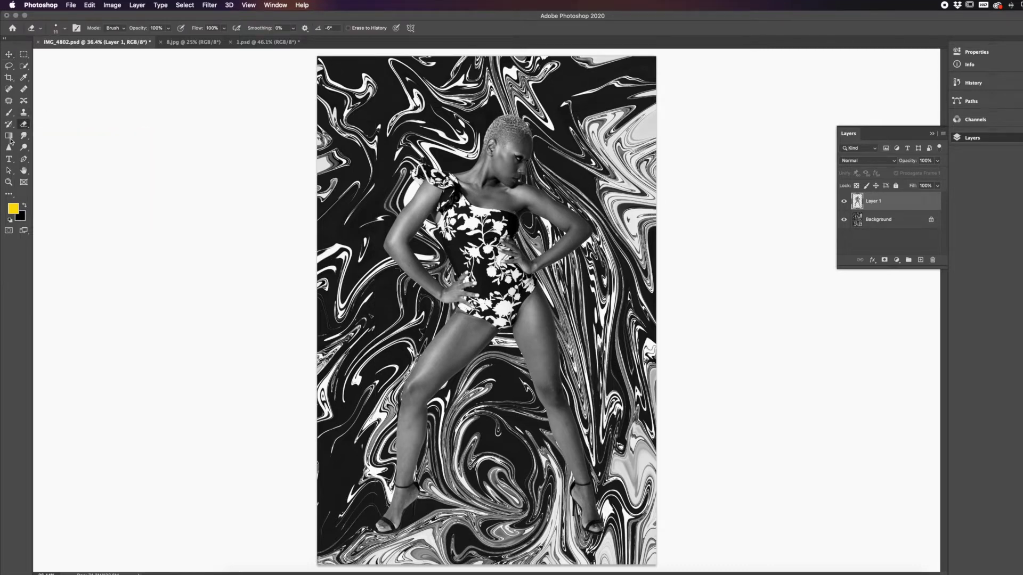
left_click(65, 29)
left_click_drag(55, 57, 58, 59)
scroll(388, 306, "up", 5)
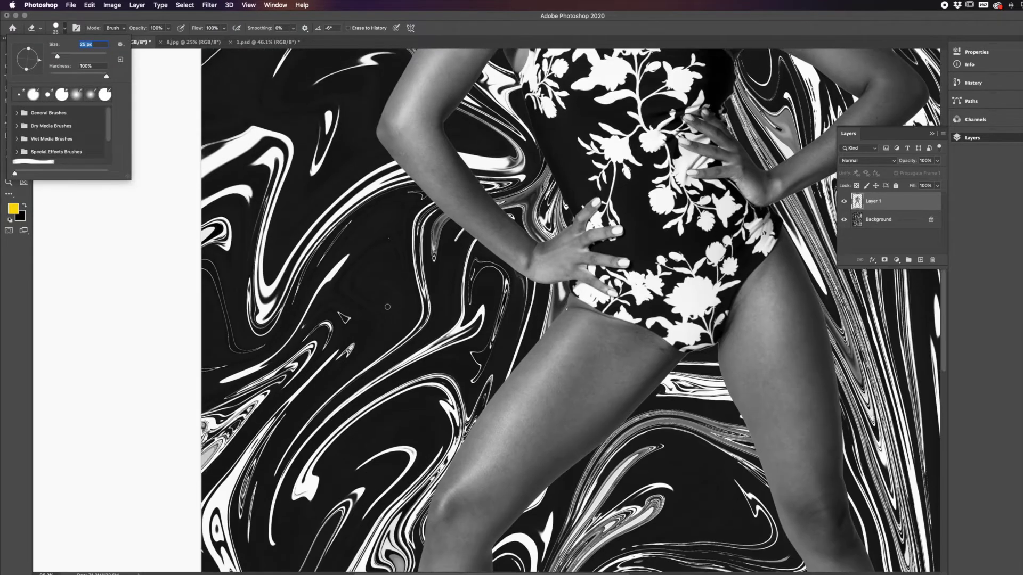
scroll(387, 306, "down", 3)
scroll(387, 305, "down", 10)
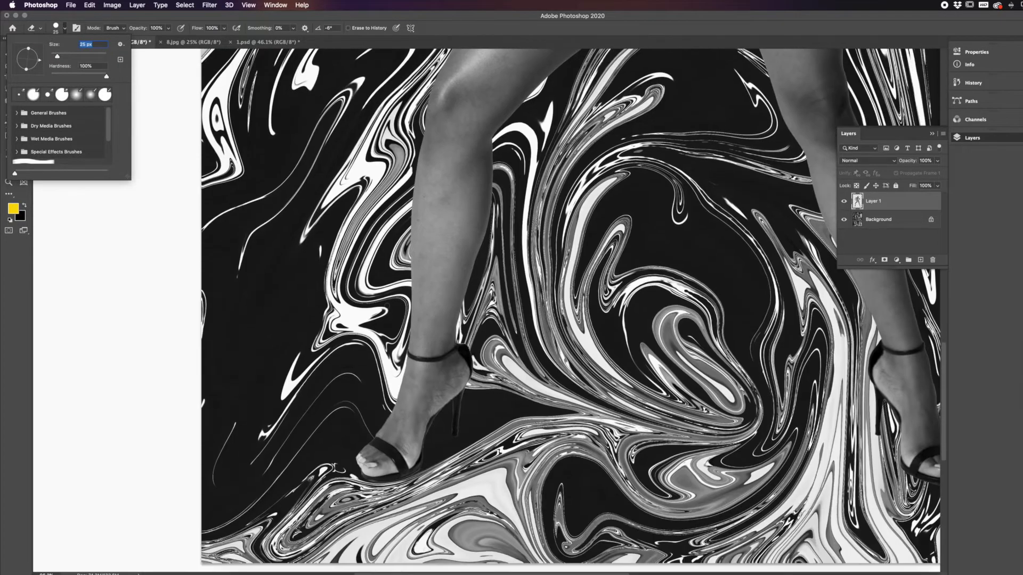
scroll(475, 406, "up", 4)
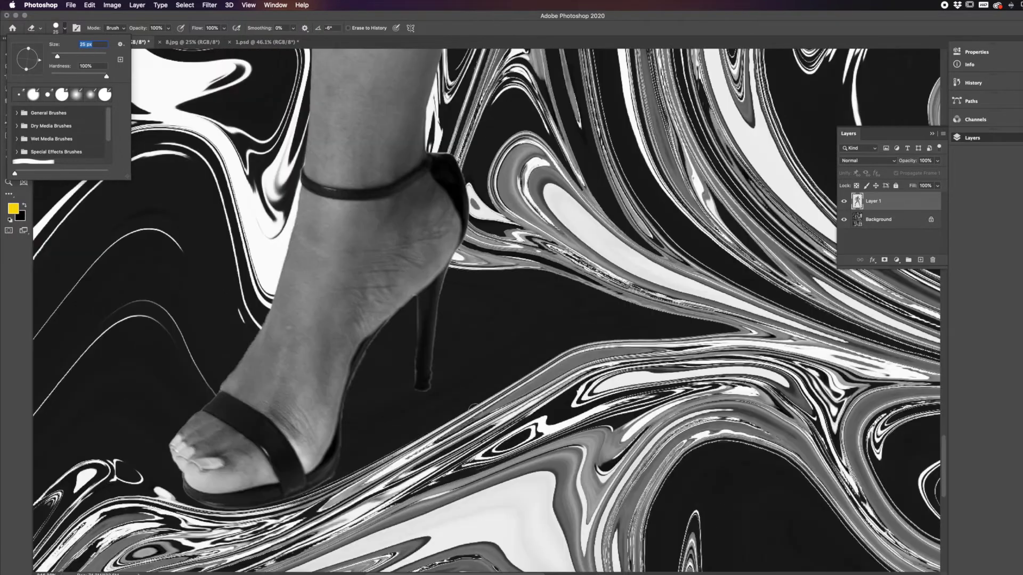
left_click_drag(57, 59, 53, 57)
key("Return")
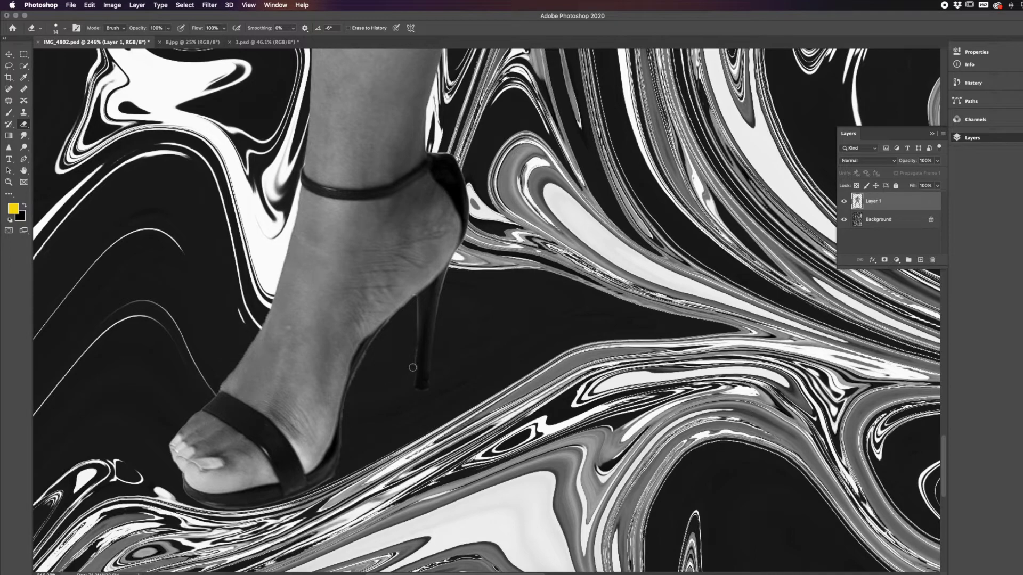
left_click_drag(414, 335, 414, 298)
Reduce the Eraser to 9 px and clean up the edge around the tip of the same stiletto heel
left_click(65, 27)
left_click_drag(56, 56, 53, 56)
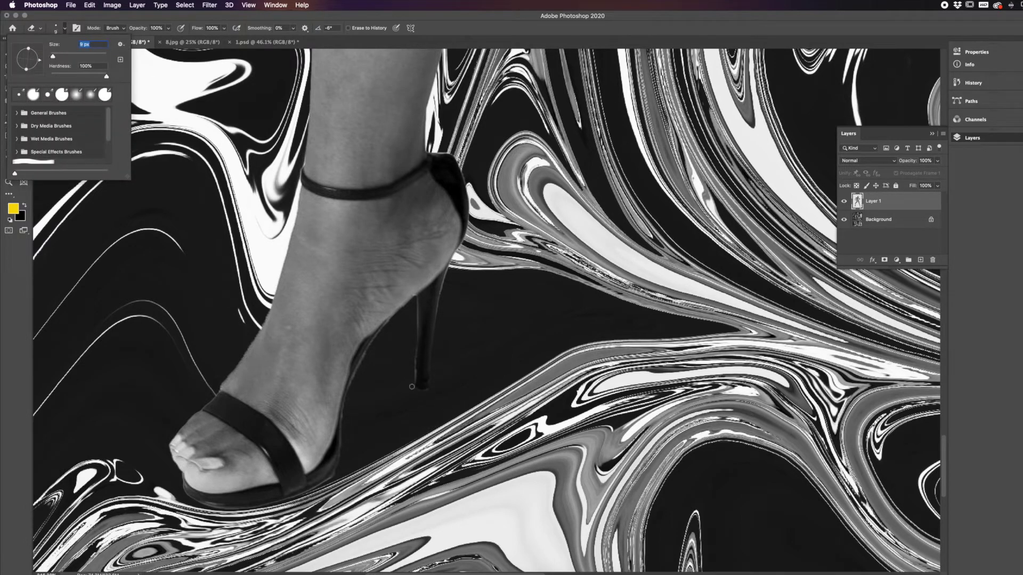
mouse_move(412, 384)
left_mouse_down()
mouse_move(416, 302)
mouse_move(413, 393)
mouse_move(431, 392)
left_mouse_up()
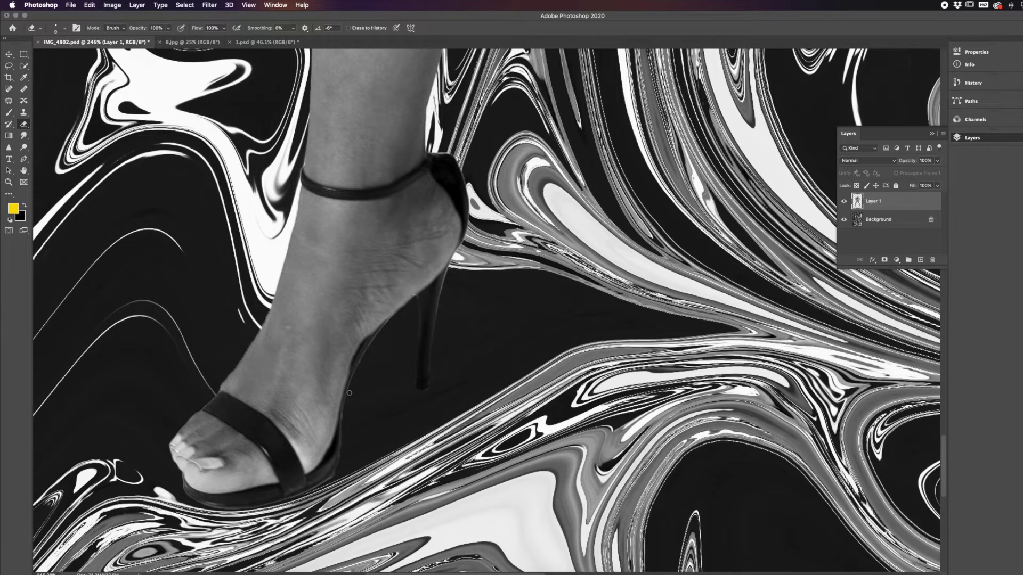
Erase the leftover fringe beneath the same sandal's sole and toe, and undo the stroke made along the top of the foot
scroll(357, 405, "down", 3)
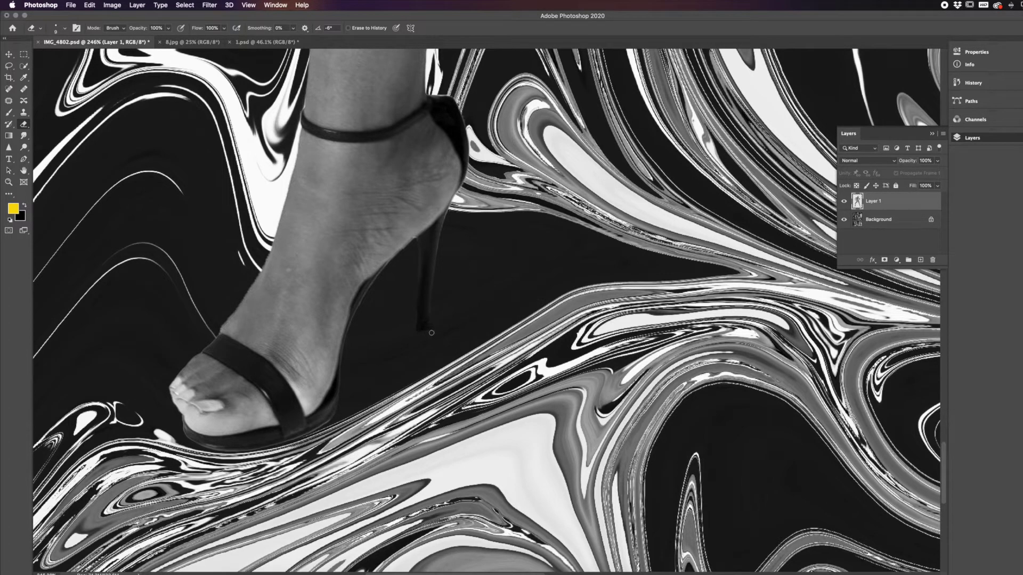
scroll(475, 328, "left", 3)
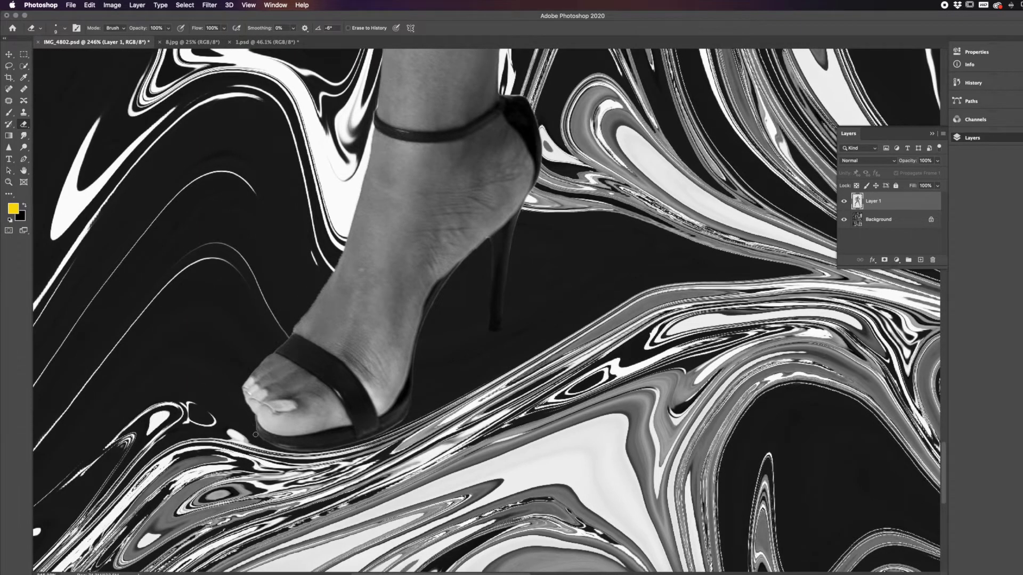
left_click_drag(260, 440, 314, 453)
mouse_move(418, 413)
left_mouse_down()
mouse_move(367, 442)
mouse_move(305, 452)
mouse_move(253, 428)
left_mouse_up()
left_click_drag(293, 335, 341, 247)
key("super+z")
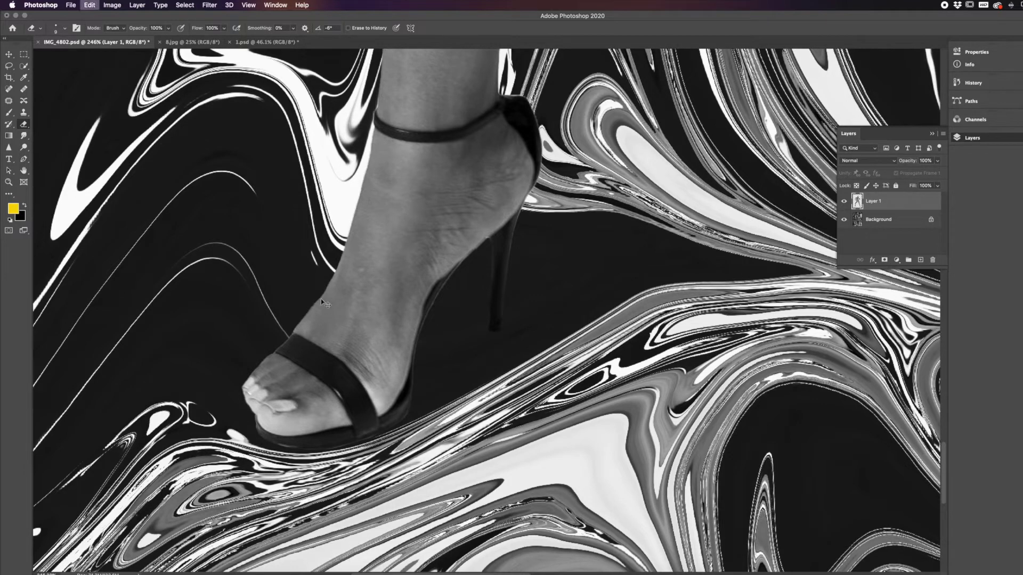
Examine the cut-out edges around the foot and high heel on the photo's right and along the legs
scroll(490, 275, "right", 10)
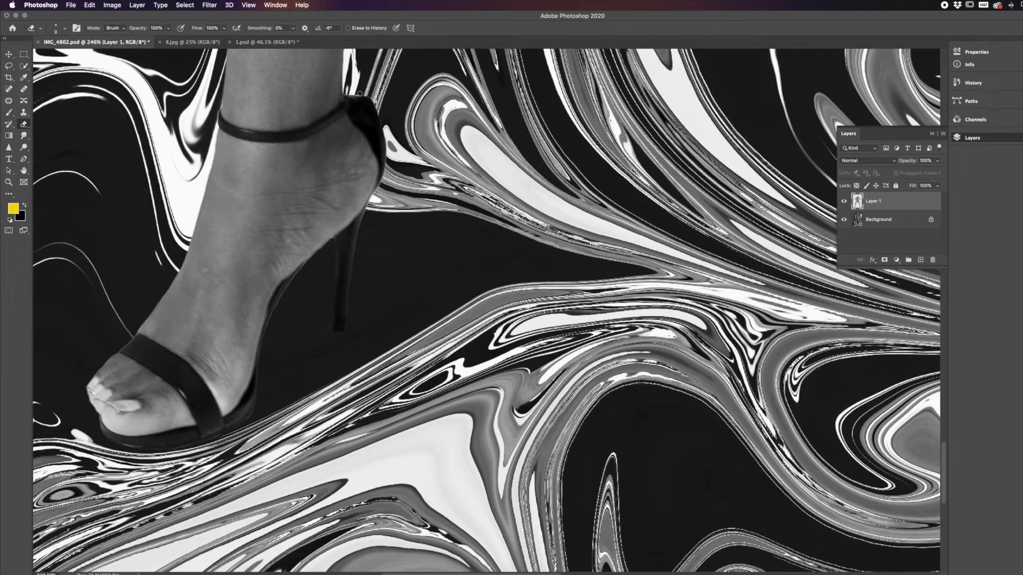
scroll(422, 112, "right", 15)
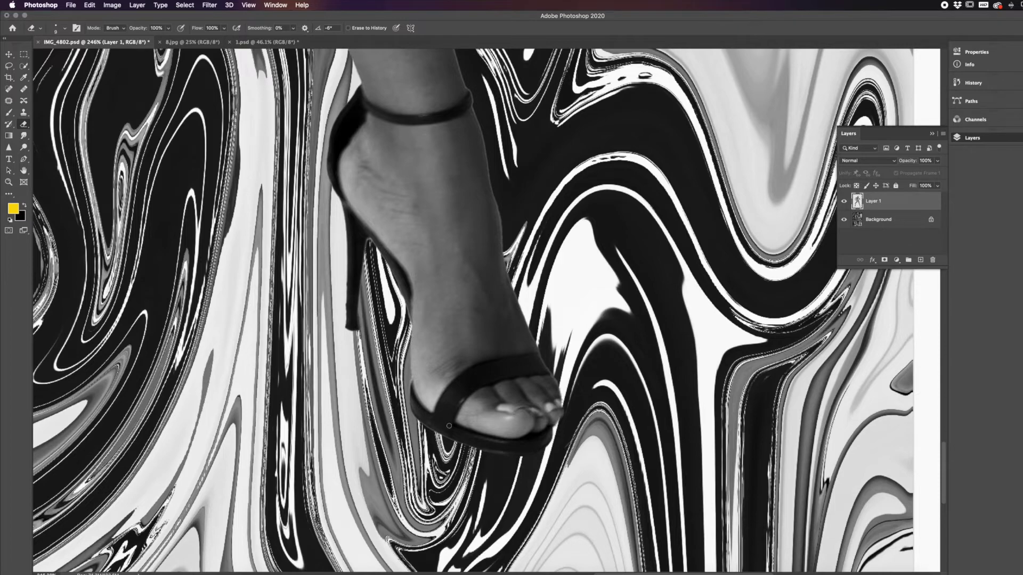
scroll(370, 263, "up", 5)
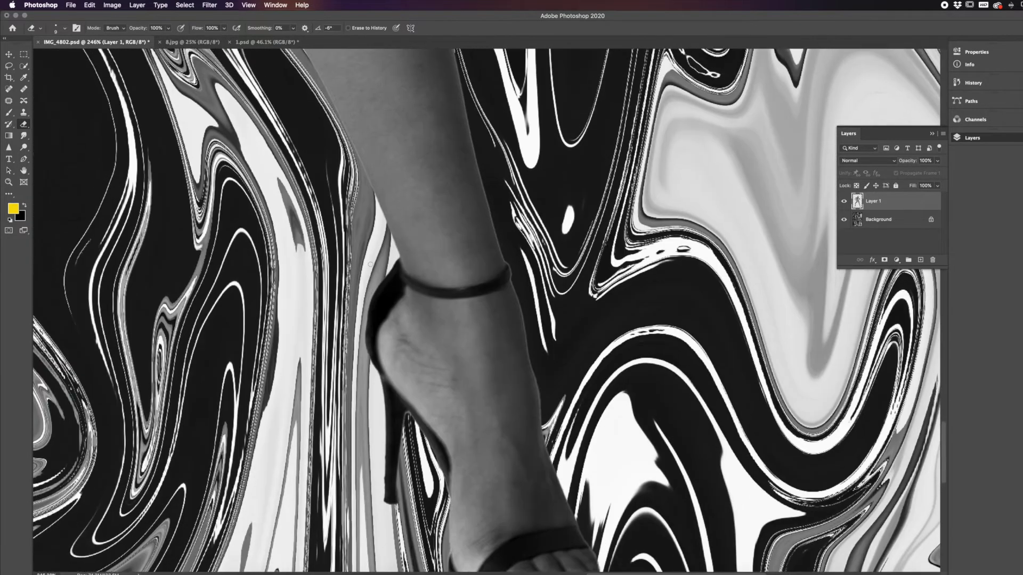
scroll(370, 264, "down", 5)
scroll(319, 255, "up", 8)
scroll(319, 256, "left", 4)
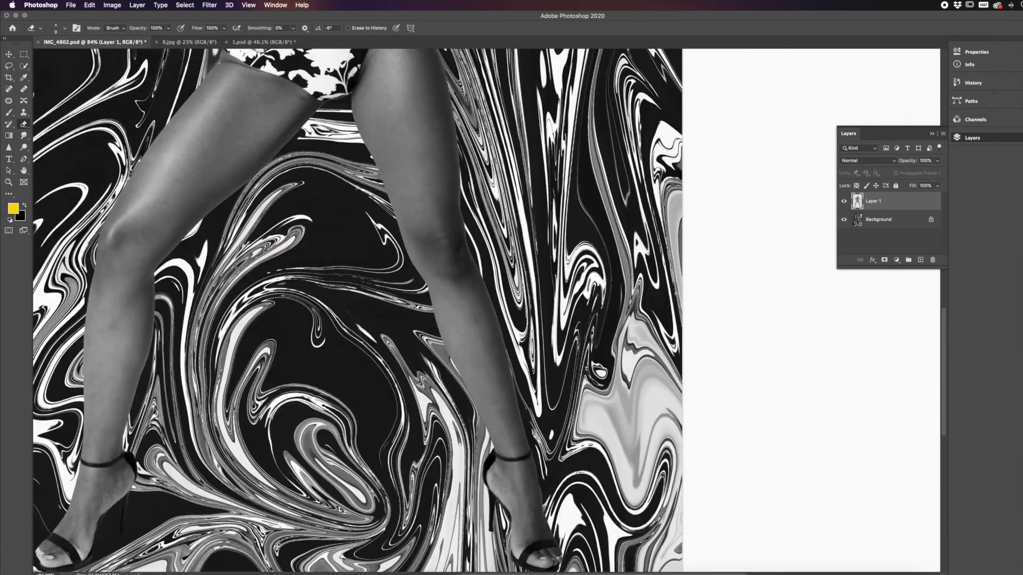
Check the cut-out edges around the arms, shoulder ruffle and head, undoing the last eraser stroke
scroll(363, 205, "up", 10)
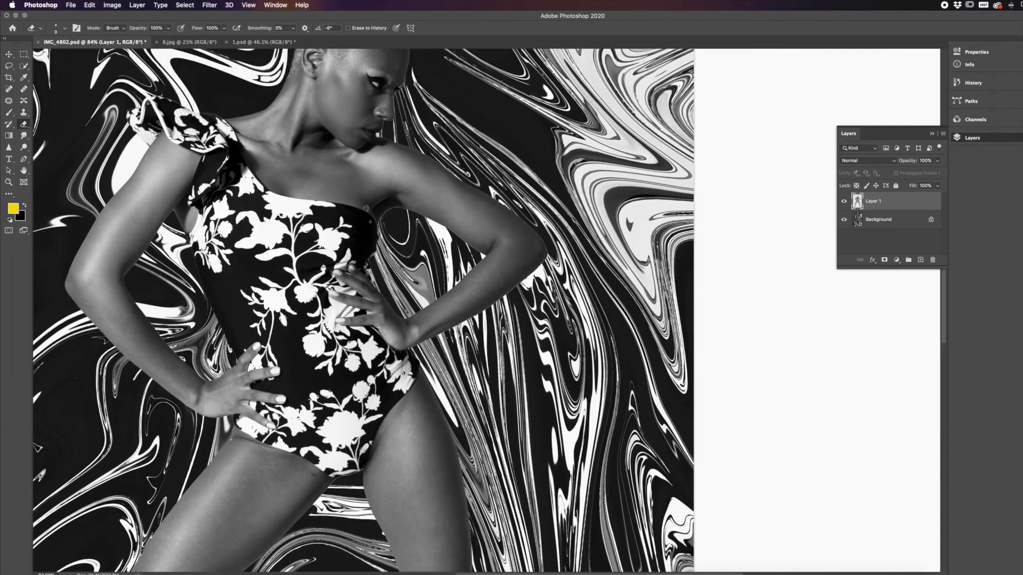
scroll(426, 239, "up", 3)
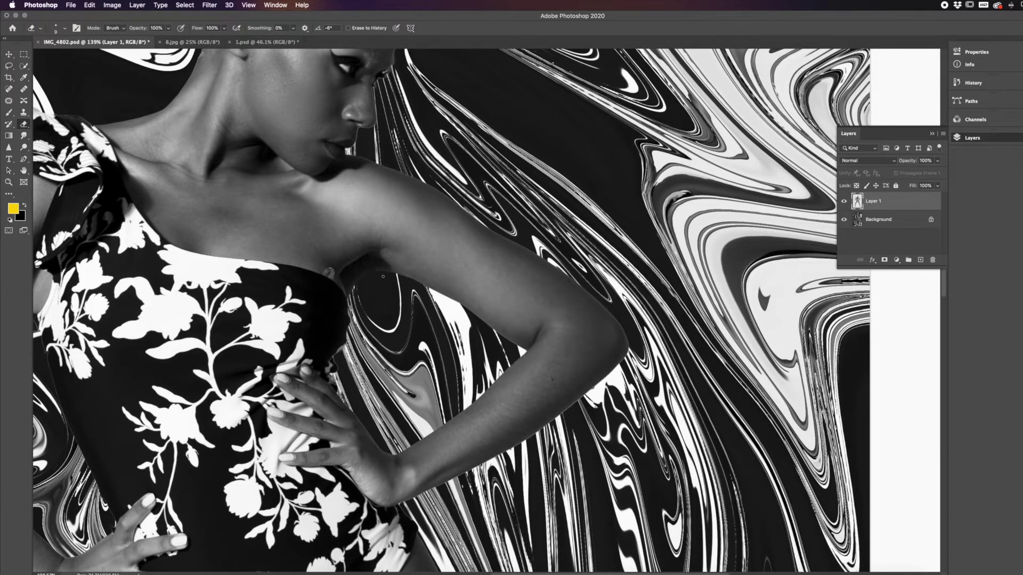
scroll(382, 276, "left", 10)
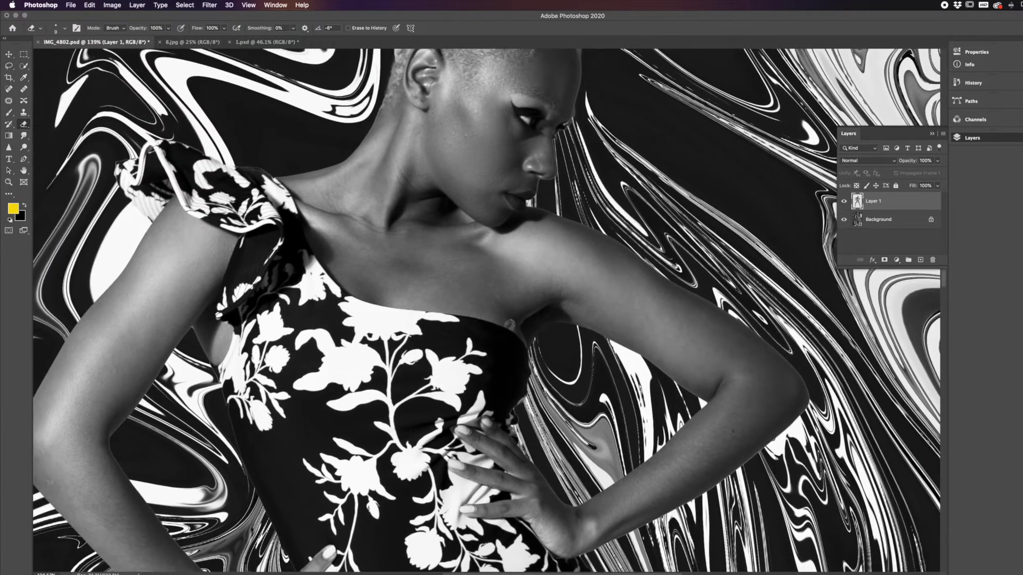
scroll(486, 310, "up", 3)
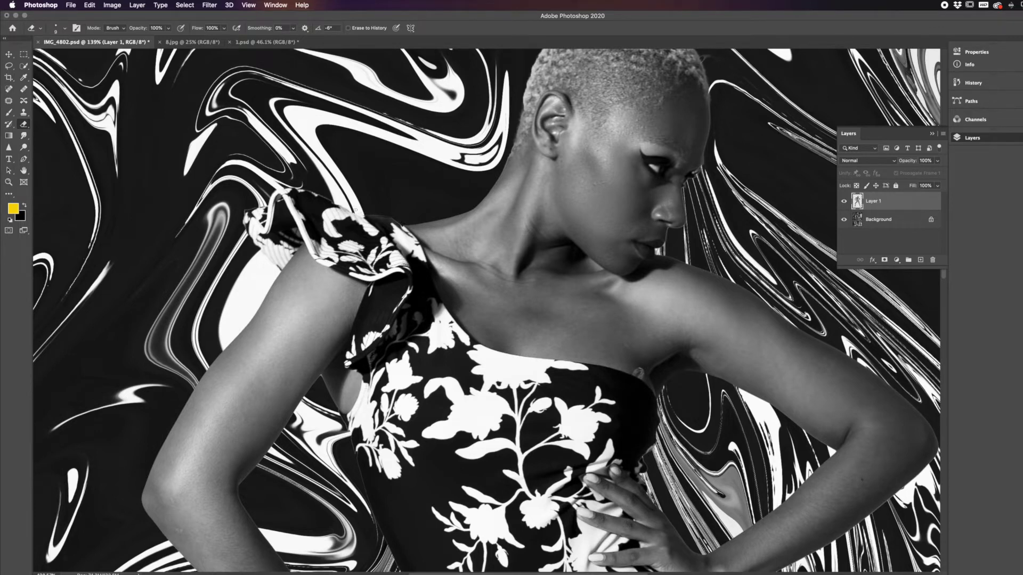
scroll(439, 279, "up", 5)
scroll(439, 279, "left", 5)
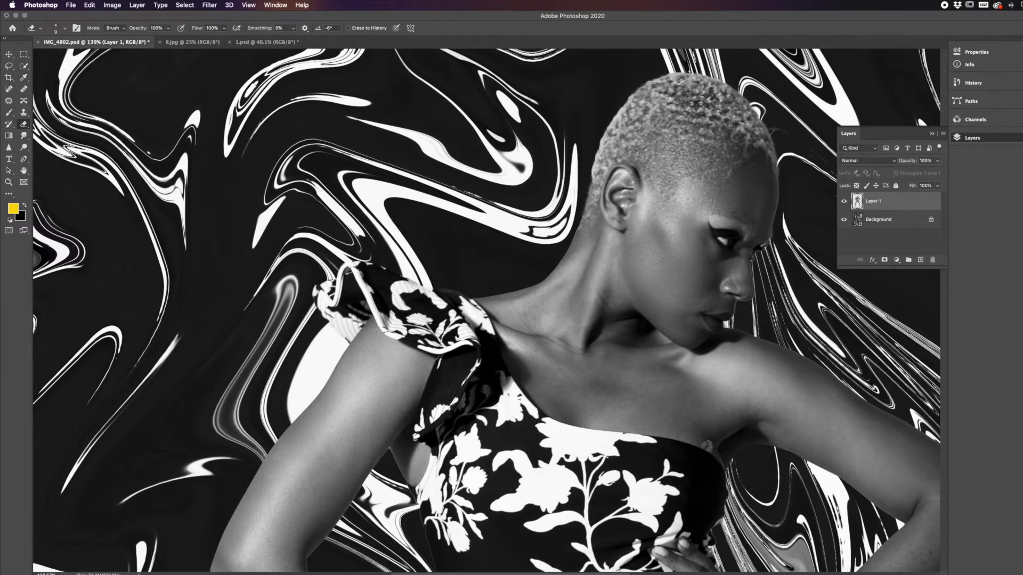
scroll(564, 281, "right", 3)
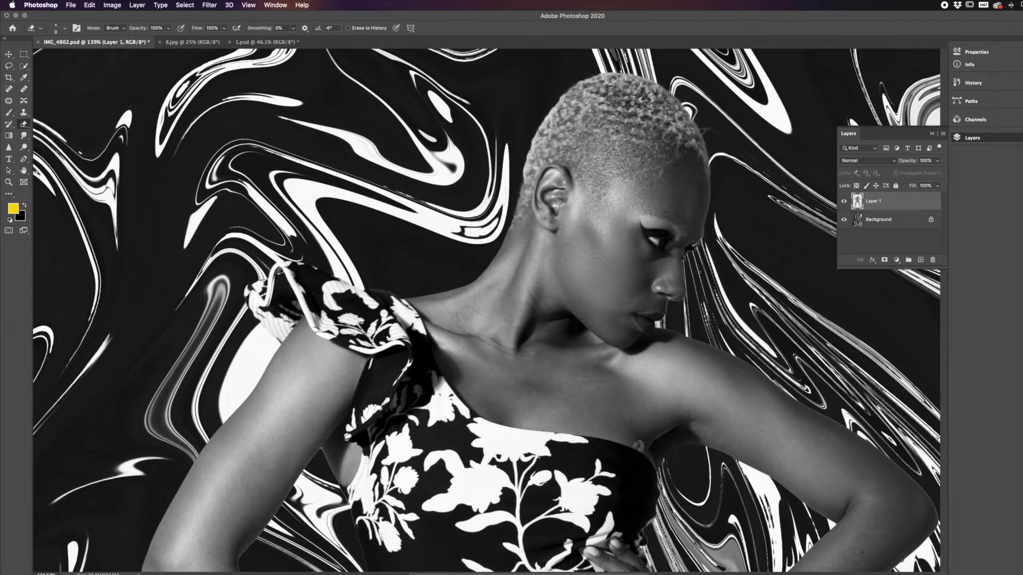
scroll(726, 267, "up", 3)
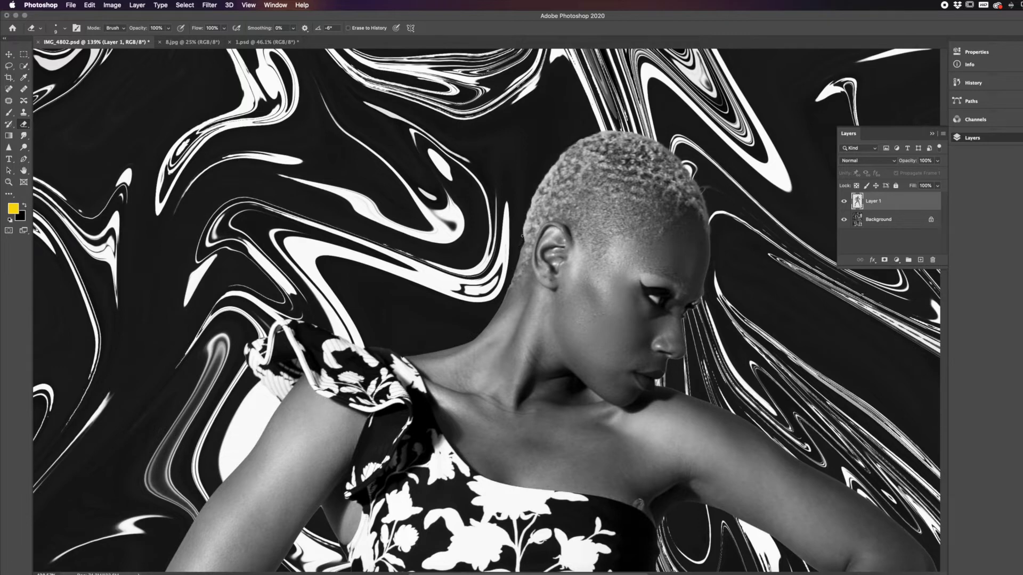
key("super+z")
scroll(685, 238, "right", 5)
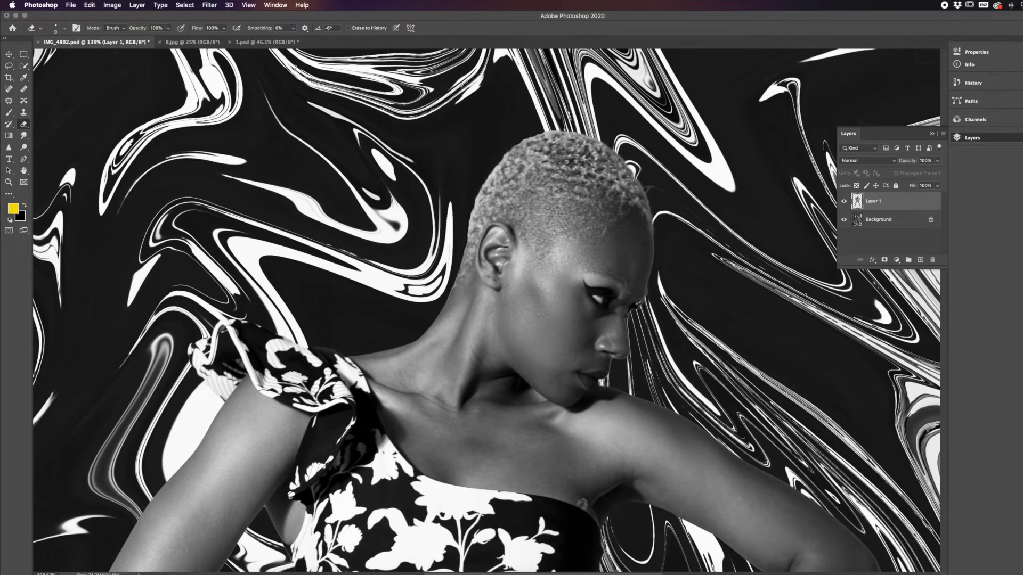
Examine the model's cut-out edges from the head and neck down to the elbows and hands on the hips
scroll(568, 474, "right", 5)
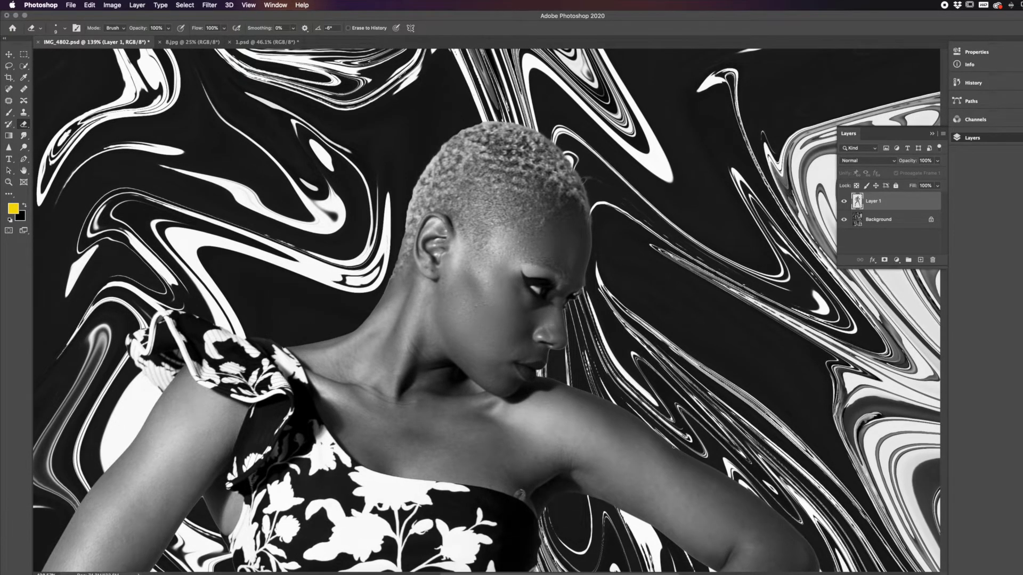
scroll(682, 434, "down", 3)
scroll(683, 434, "left", 2)
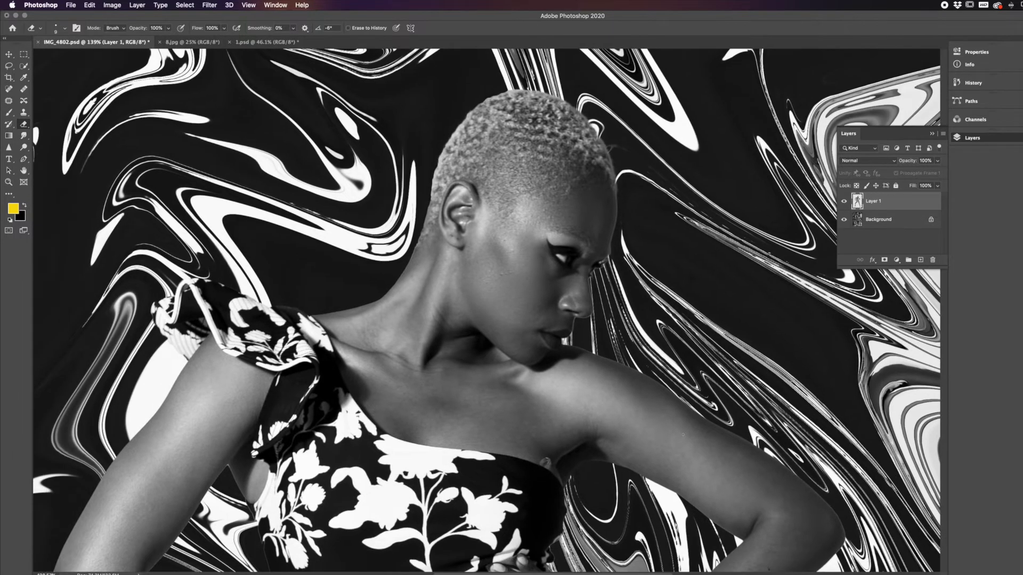
scroll(683, 434, "down", 4)
scroll(683, 434, "left", 2)
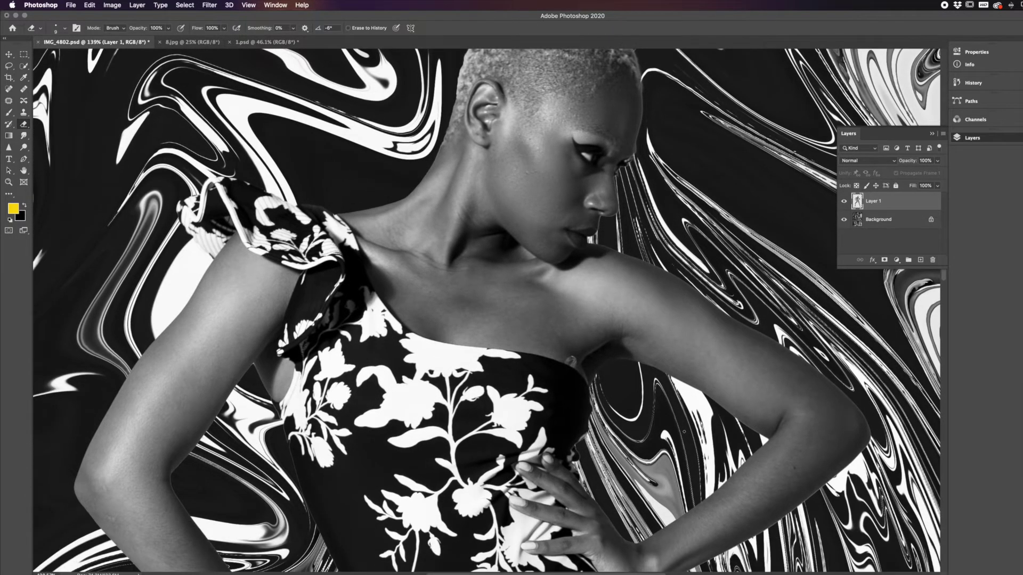
scroll(684, 432, "down", 4)
scroll(684, 431, "left", 2)
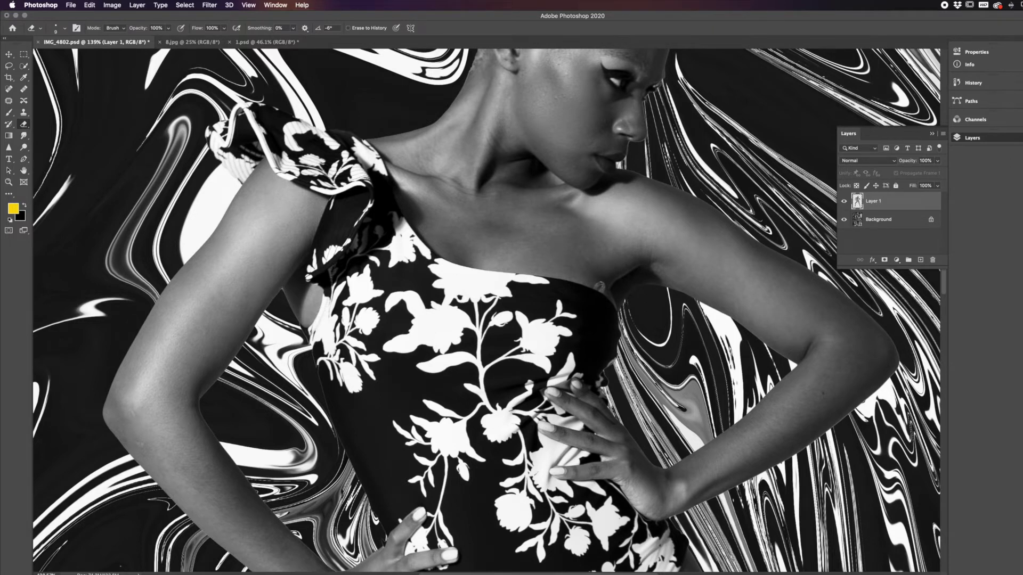
Reduce the Eraser to 8 px for fine edge cleanup, and go over the cut-out edges around the waist and both arms
left_click(65, 30)
left_click_drag(54, 56, 52, 57)
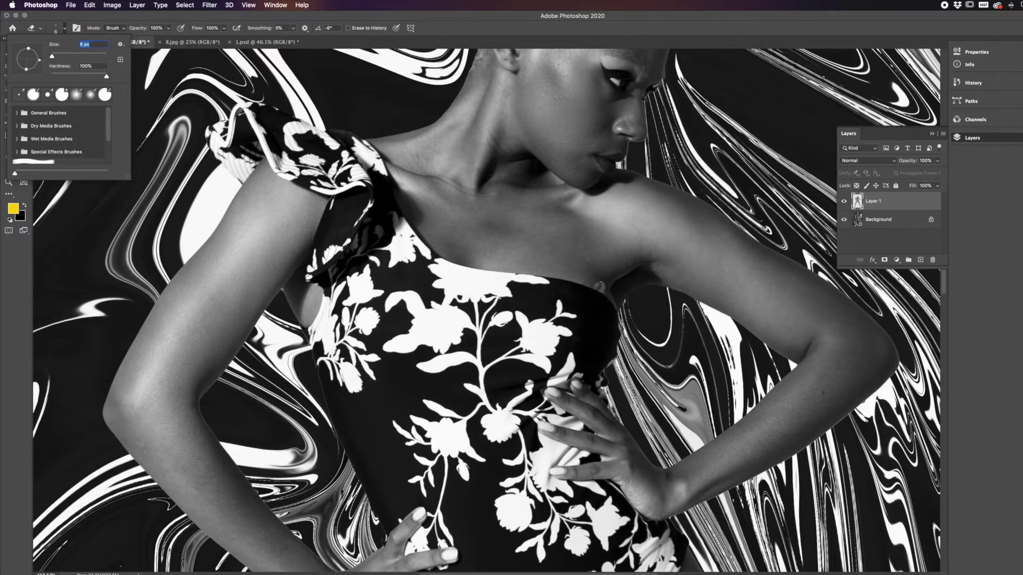
key("Return")
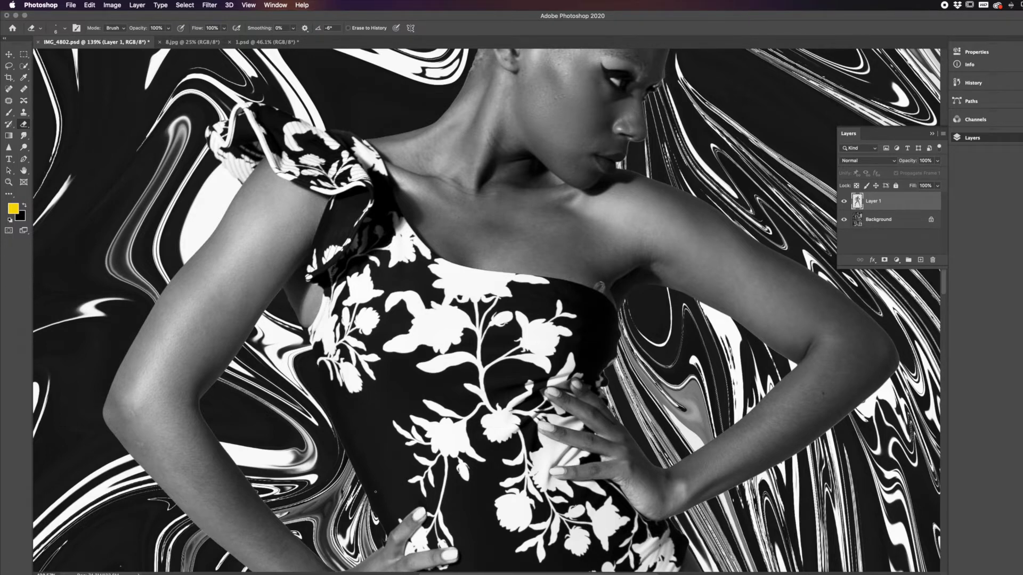
scroll(376, 492, "down", 2)
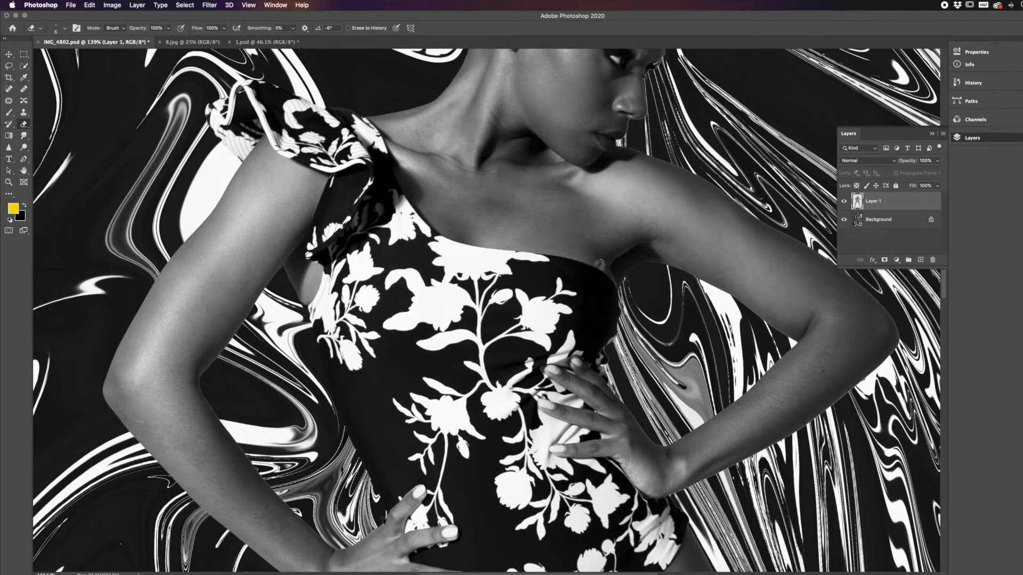
scroll(486, 311, "left", 5)
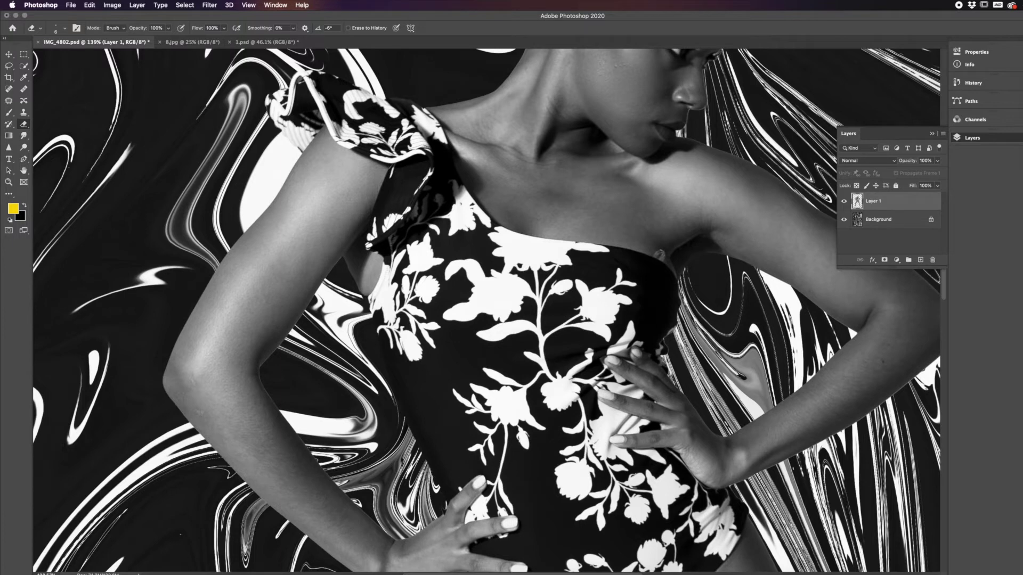
scroll(486, 312, "left", 3)
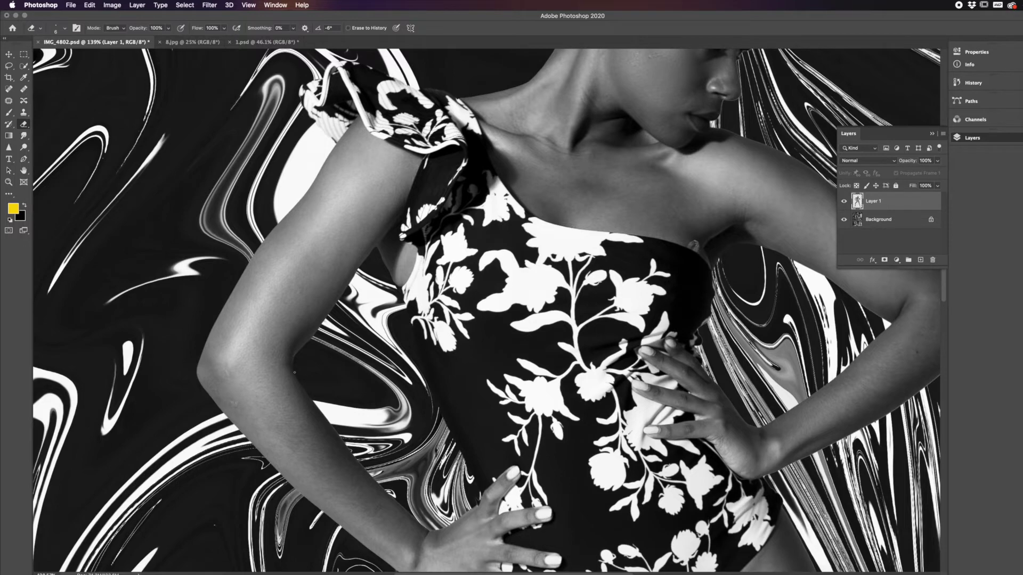
scroll(312, 384, "right", 6)
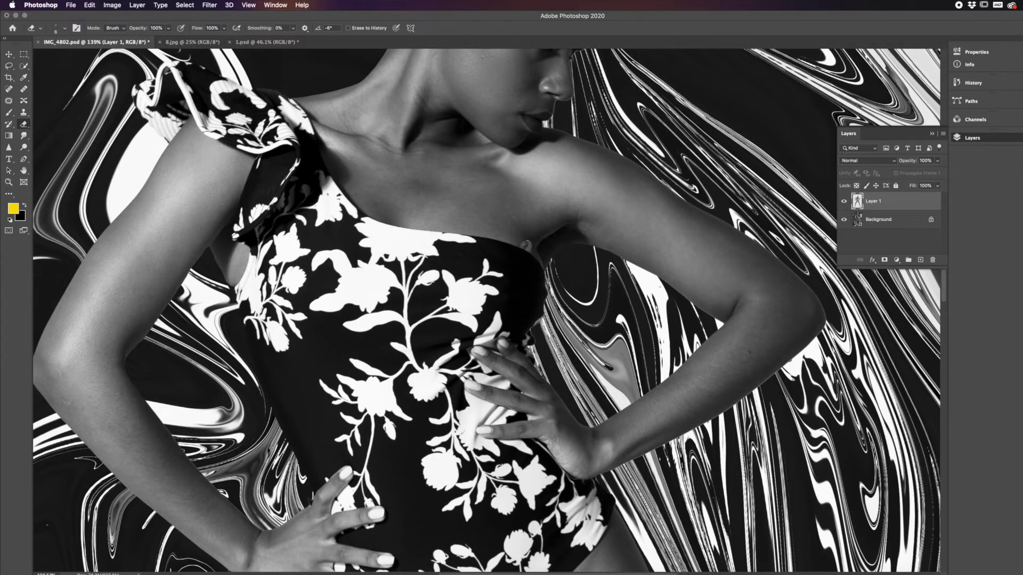
Review the whole composition, and merge the model layer with the Background into one layer
scroll(792, 404, "down", 4)
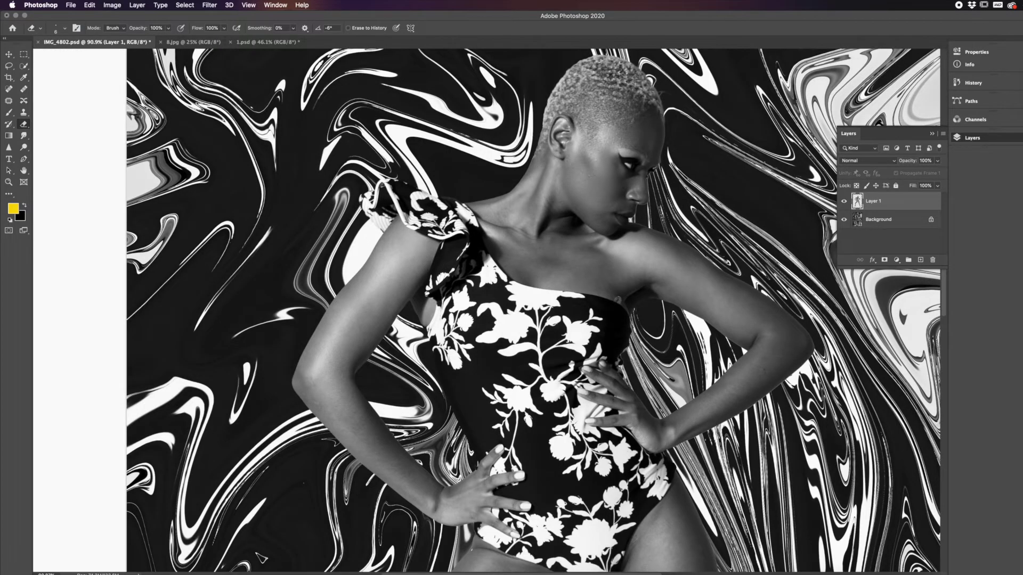
scroll(536, 310, "down", 3)
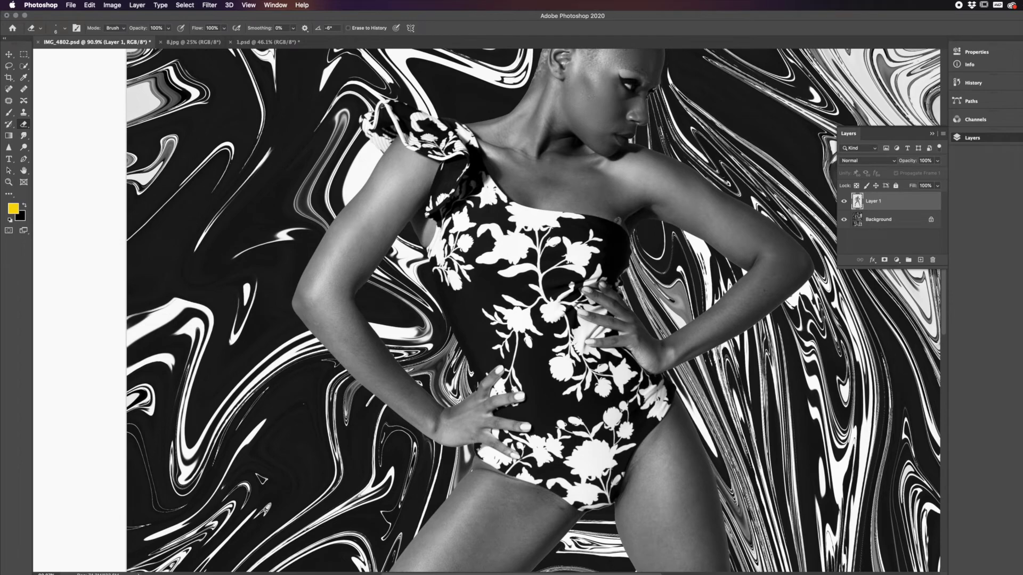
scroll(688, 413, "down", 5)
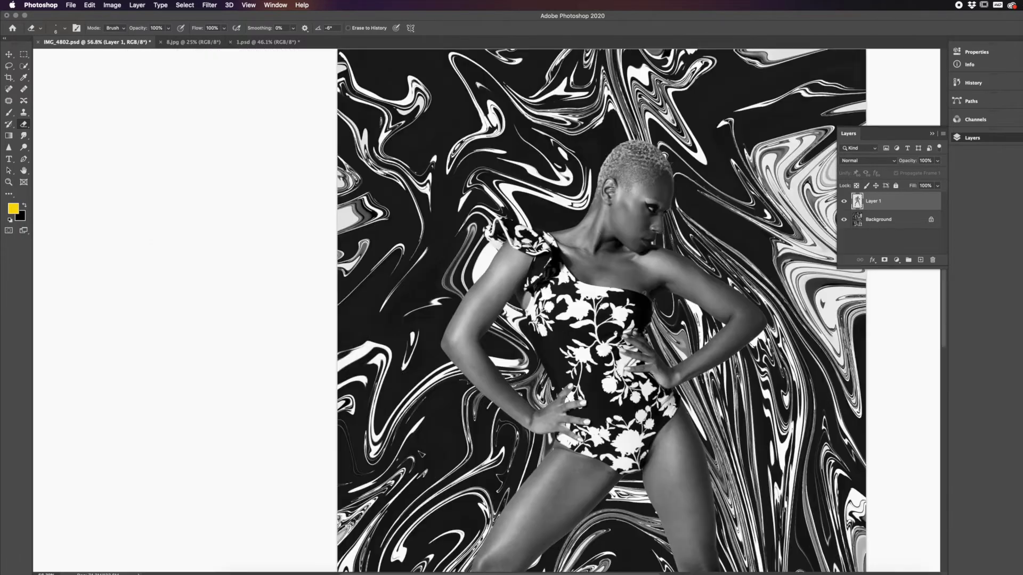
scroll(593, 373, "down", 5)
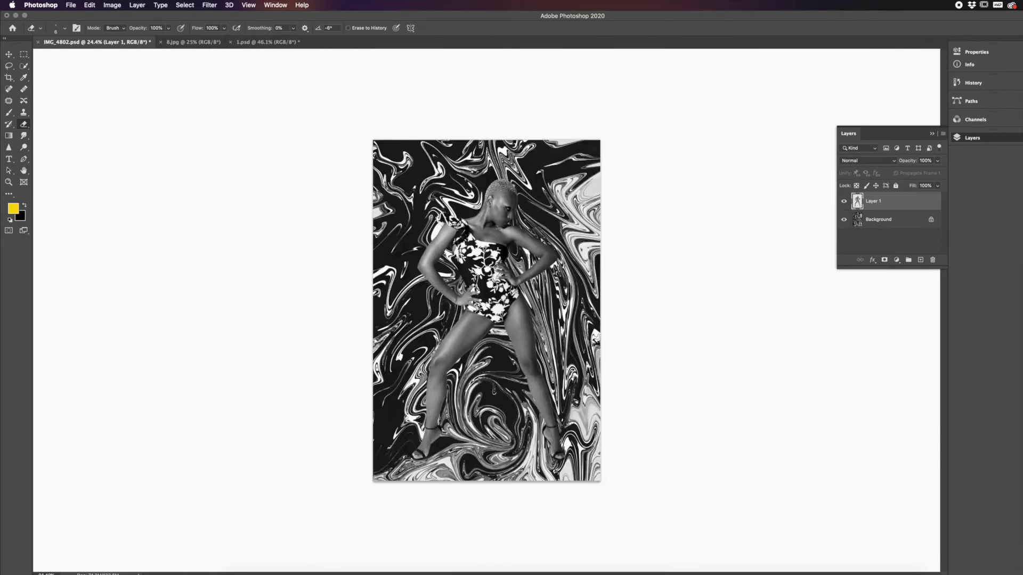
scroll(592, 373, "up", 5)
scroll(592, 373, "down", 3)
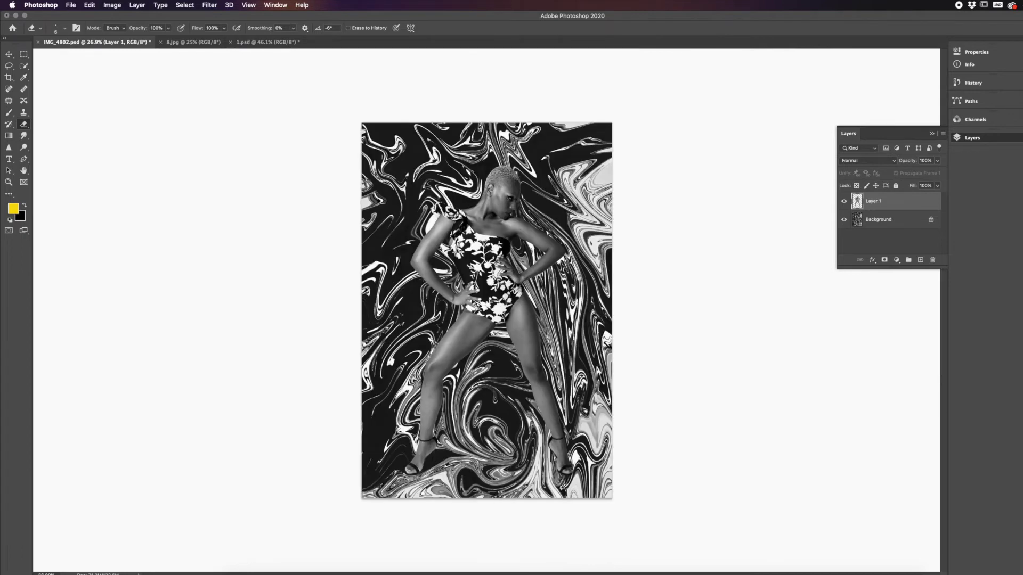
left_click(886, 220, "shift")
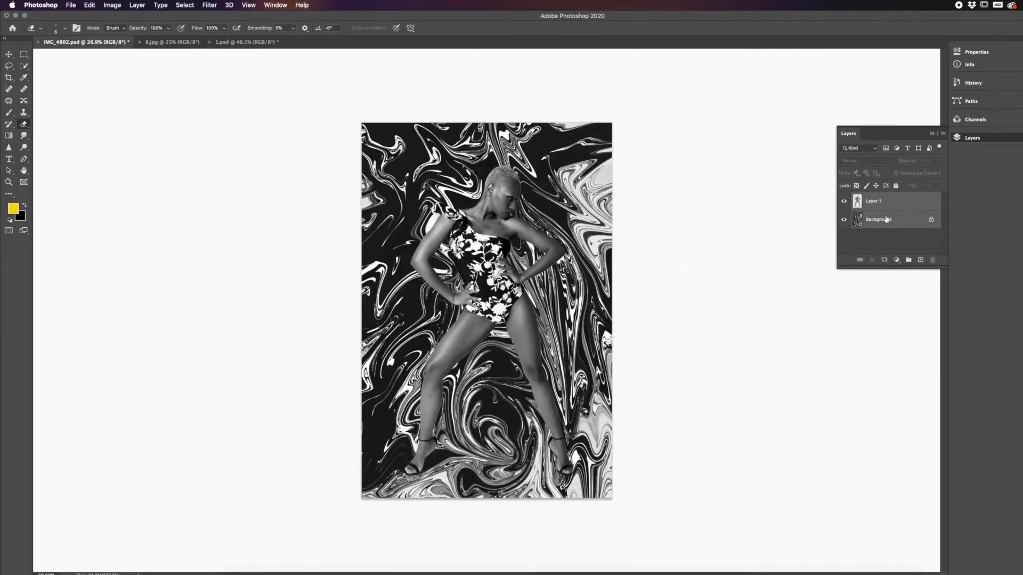
key("super+e")
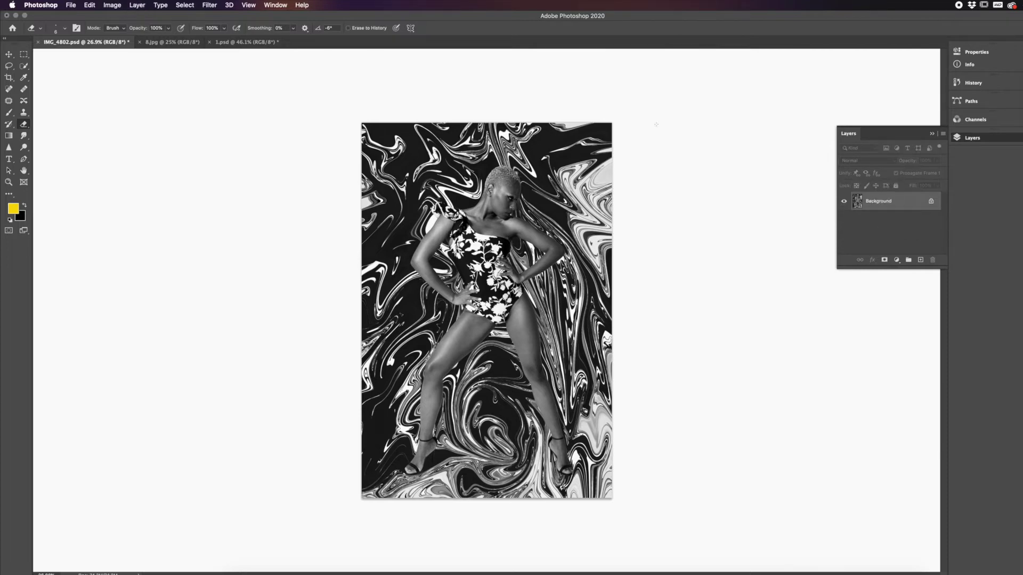
Open the merged image in the Liquify filter and reduce the brush size
left_click(213, 6)
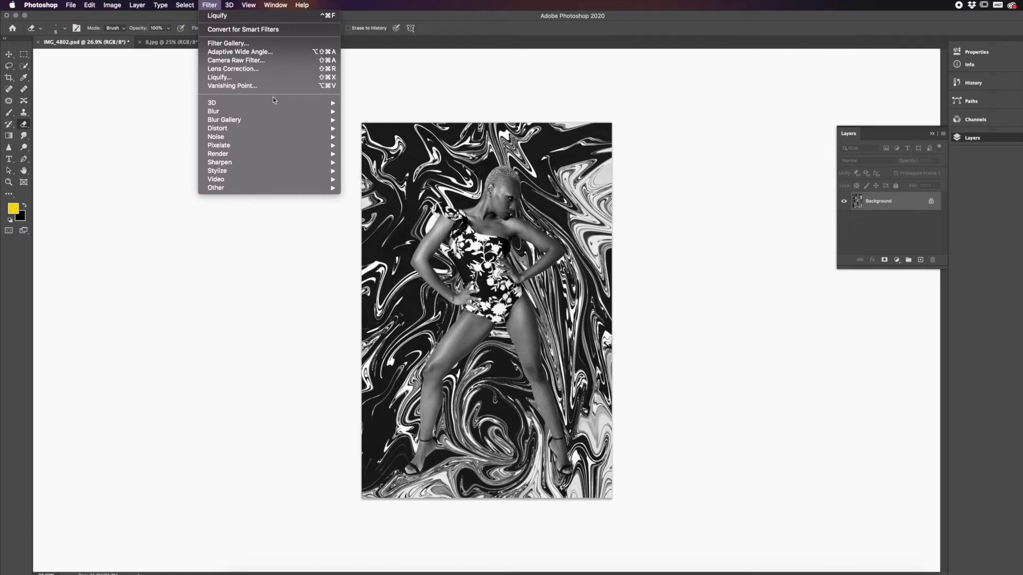
left_click(274, 78)
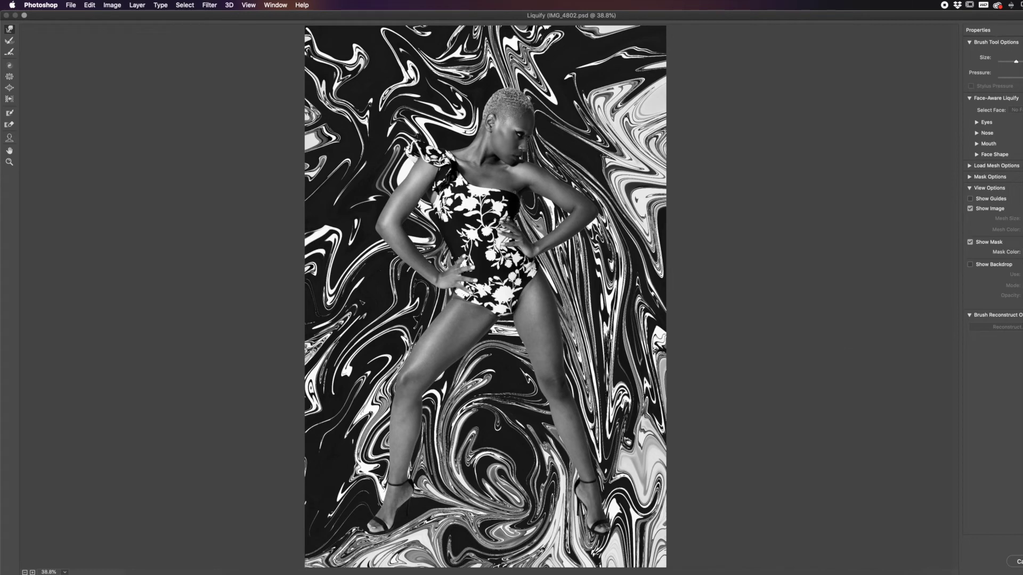
left_click_drag(1015, 62, 1009, 63)
Try warping the marbled texture beside the heel of the foot on the photo's left, undoing each stroke
left_click_drag(408, 512, 424, 541)
key("super+z")
scroll(574, 449, "down", 1)
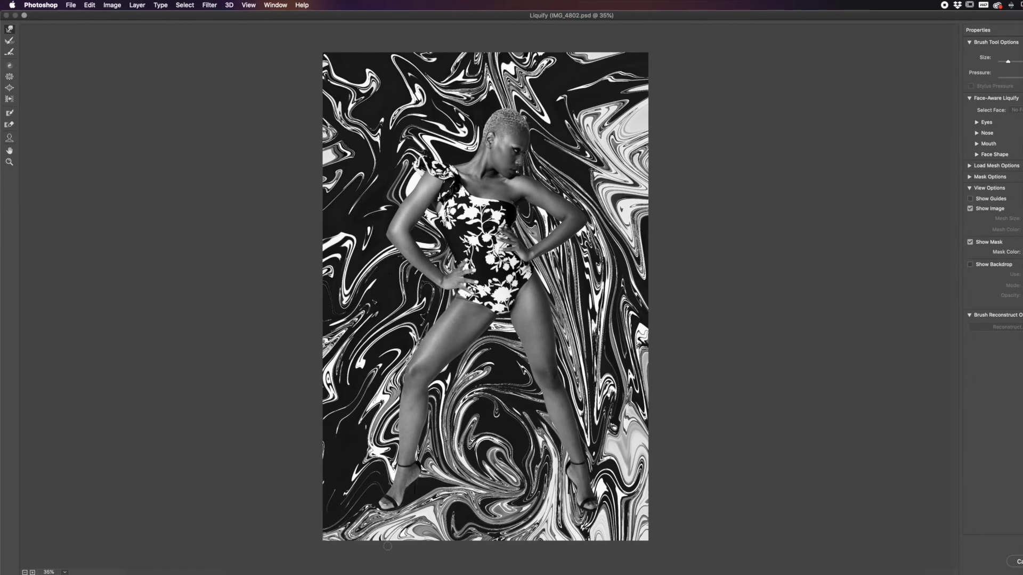
mouse_move(422, 491)
left_mouse_down()
mouse_move(418, 509)
mouse_move(422, 485)
left_mouse_up()
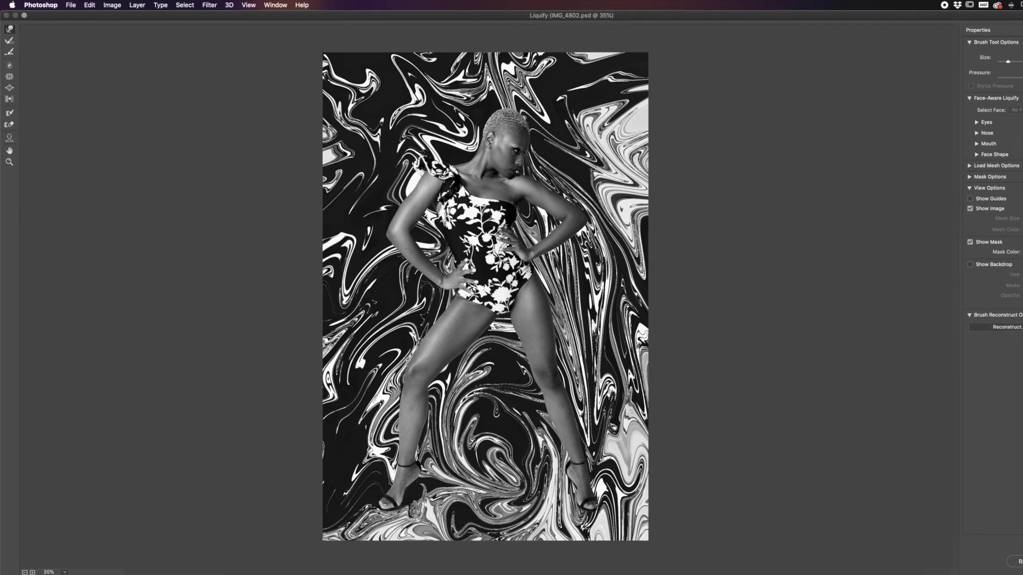
scroll(480, 296, "up", 2)
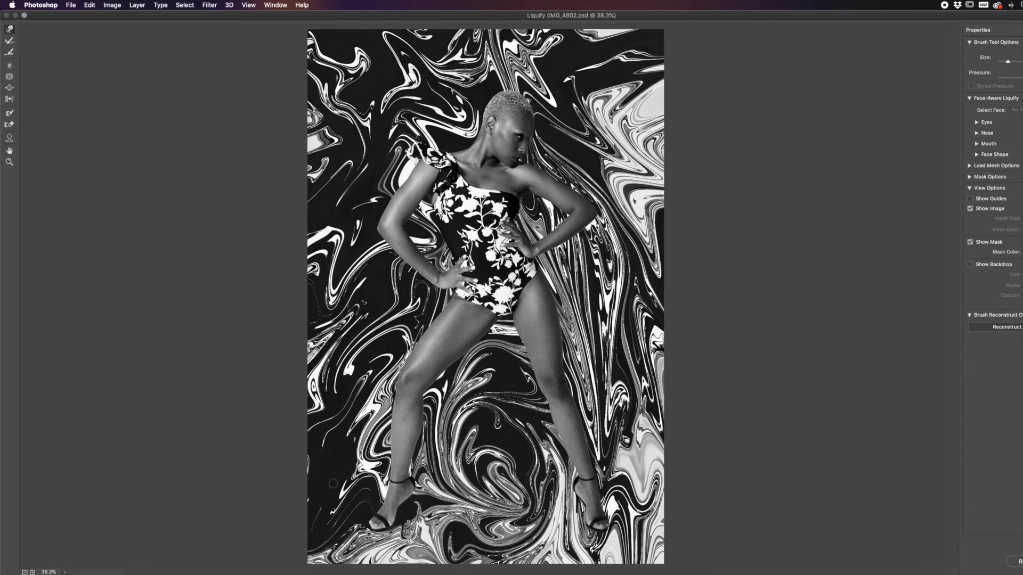
scroll(334, 485, "up", 2)
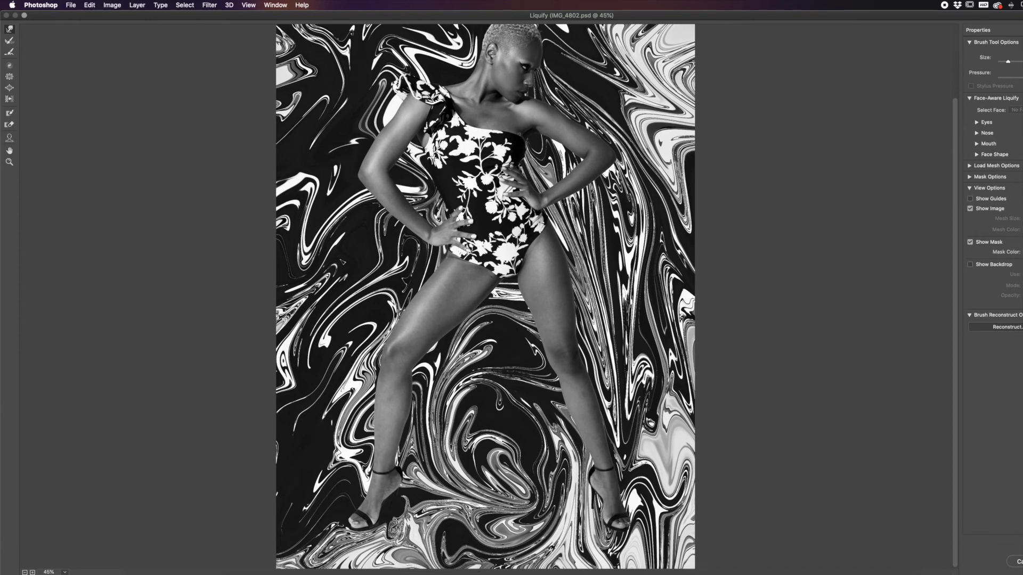
key("super+z")
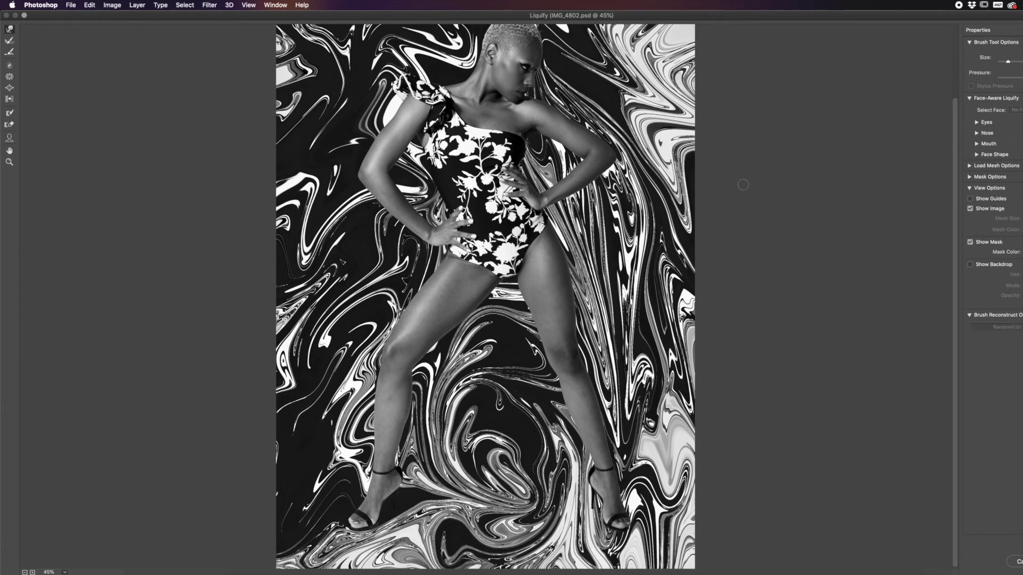
Warp the texture beneath the heel of the photo-left foot with a smaller brush, undoing the first stroke and adjusting the brush size
left_click_drag(1018, 67, 1004, 65)
left_click_drag(403, 497, 436, 507)
key("super+z")
key("super+z")
left_click_drag(400, 507, 397, 516)
left_click_drag(1004, 63, 1009, 63)
Reduce the Liquify brush further and reshape the raised texture under the photo-left heel with short strokes
scroll(396, 499, "up", 2)
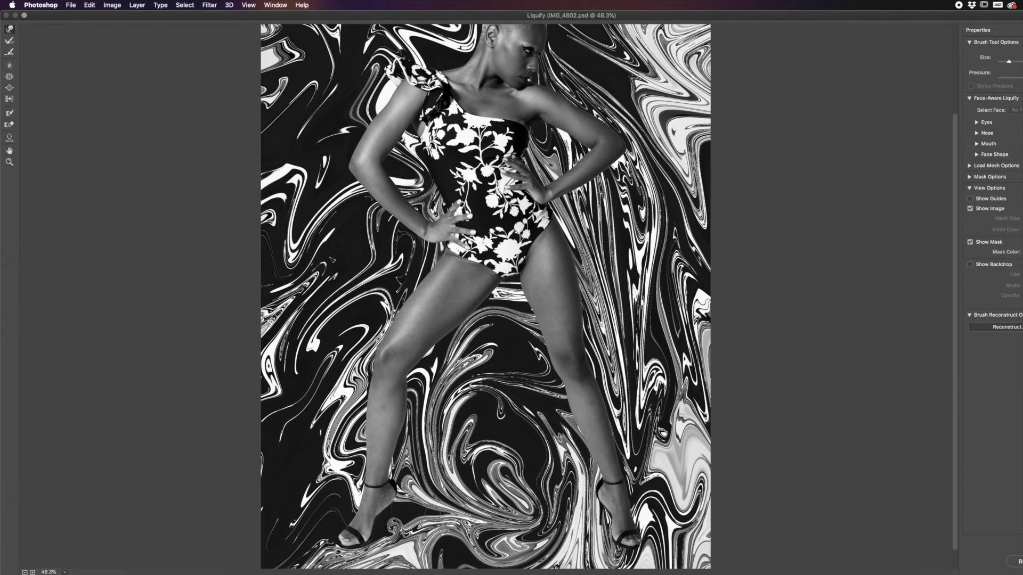
scroll(397, 498, "up", 1)
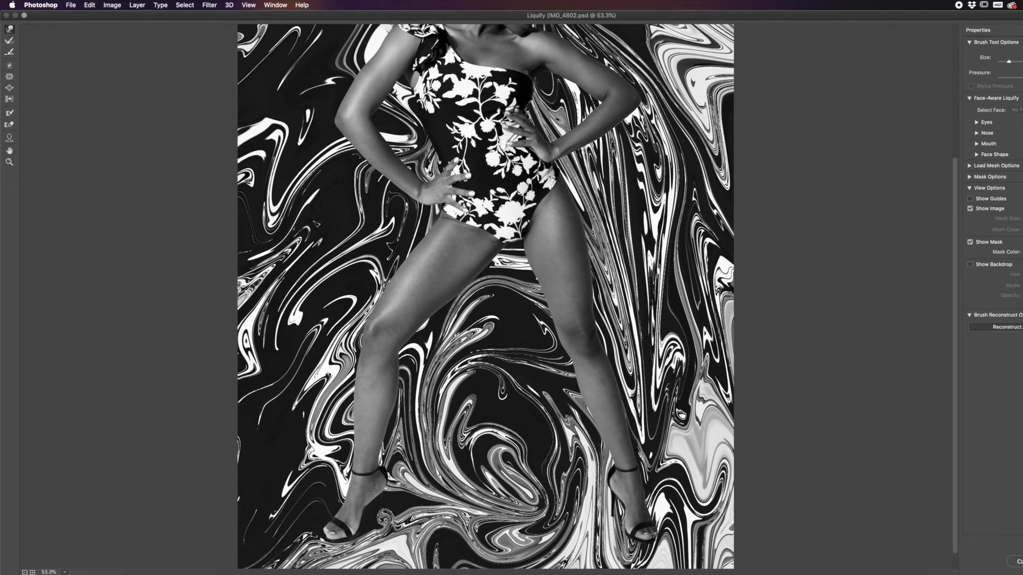
scroll(396, 498, "down", 1)
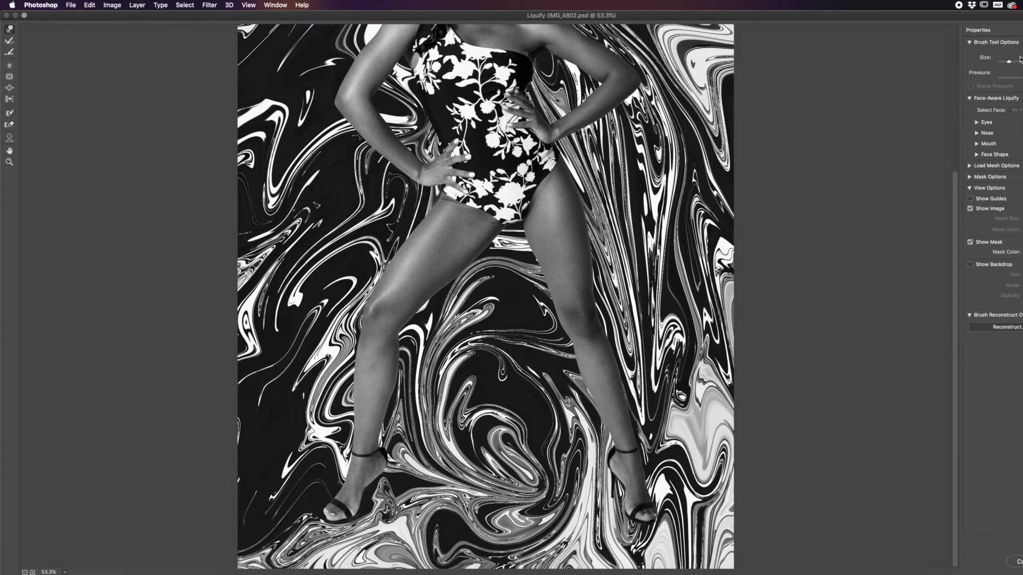
left_click_drag(1008, 62, 1002, 63)
left_click_drag(383, 481, 379, 481)
left_click_drag(387, 485, 384, 484)
Refine the tip of the raised texture where it meets the photo-left heel, working at 100% magnification
scroll(400, 491, "up", 5)
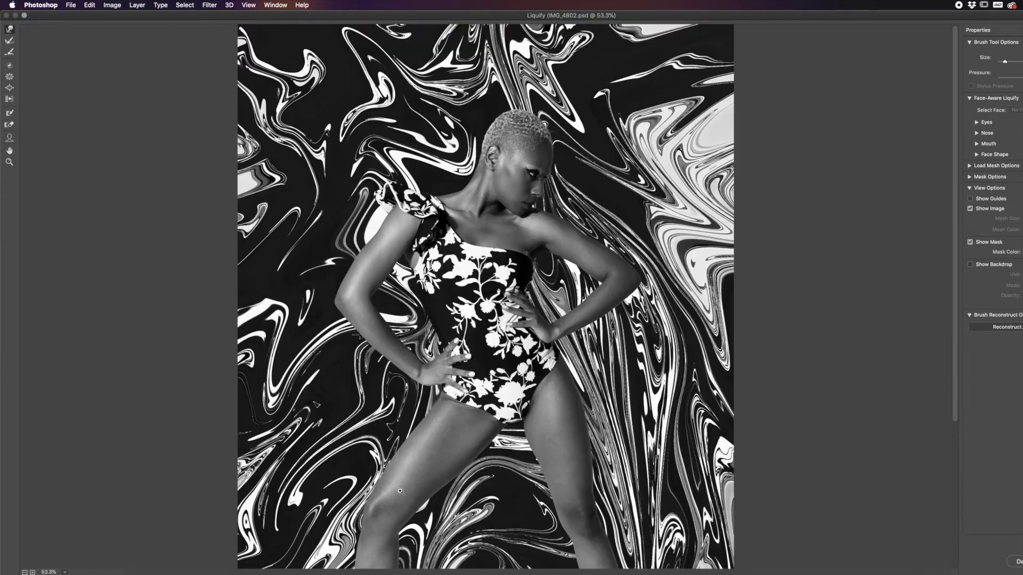
scroll(401, 491, "down", 5)
scroll(400, 492, "up", 3)
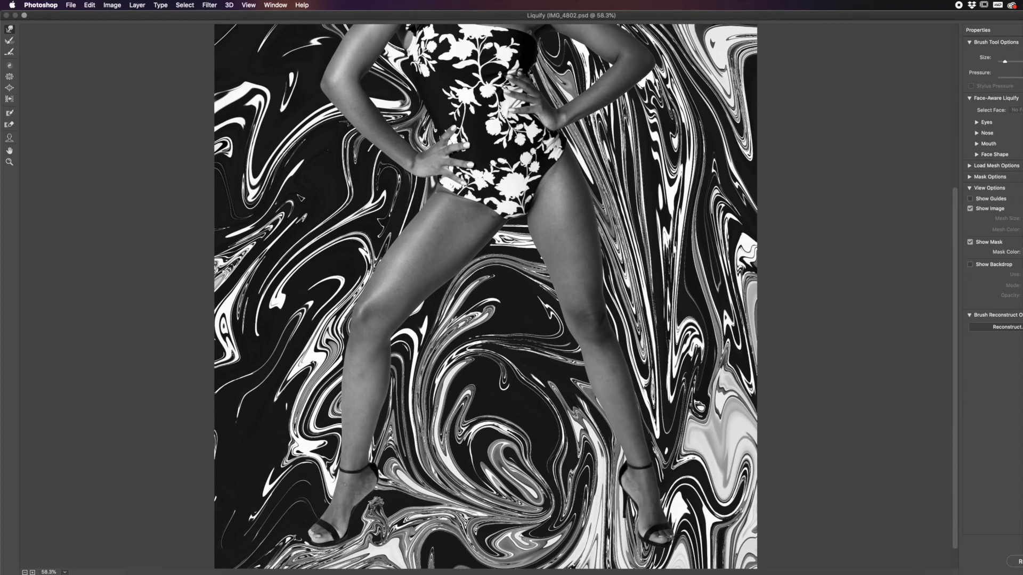
scroll(401, 492, "down", 2)
scroll(350, 488, "down", 1)
scroll(350, 489, "up", 3)
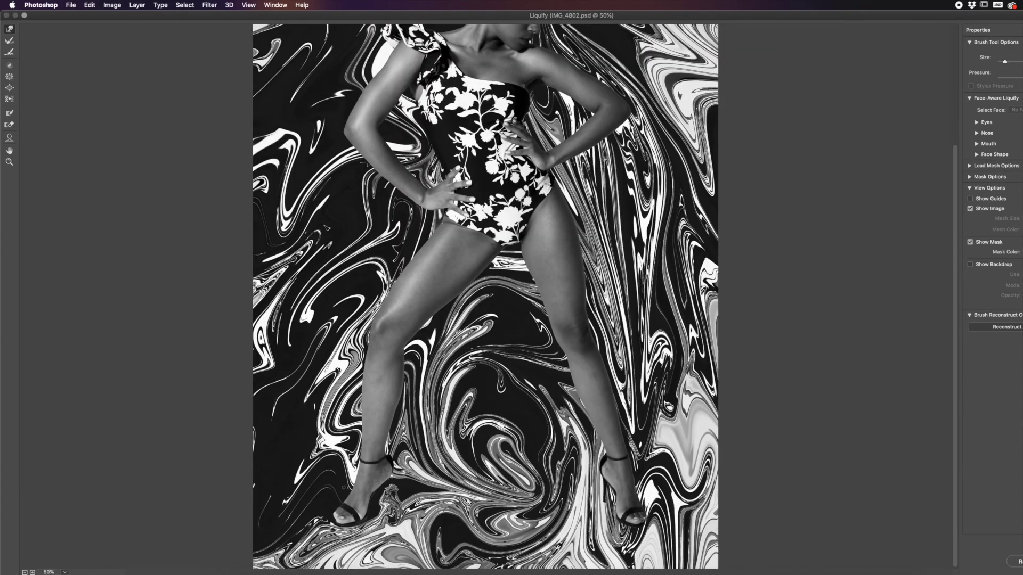
scroll(347, 486, "up", 1)
scroll(347, 486, "down", 1)
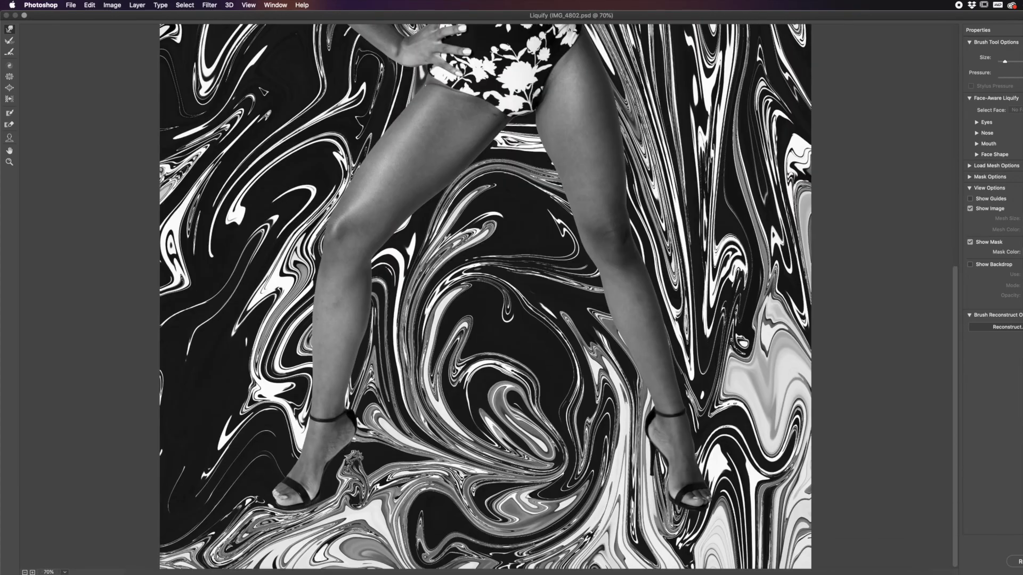
scroll(347, 487, "up", 1)
scroll(294, 397, "down", 2)
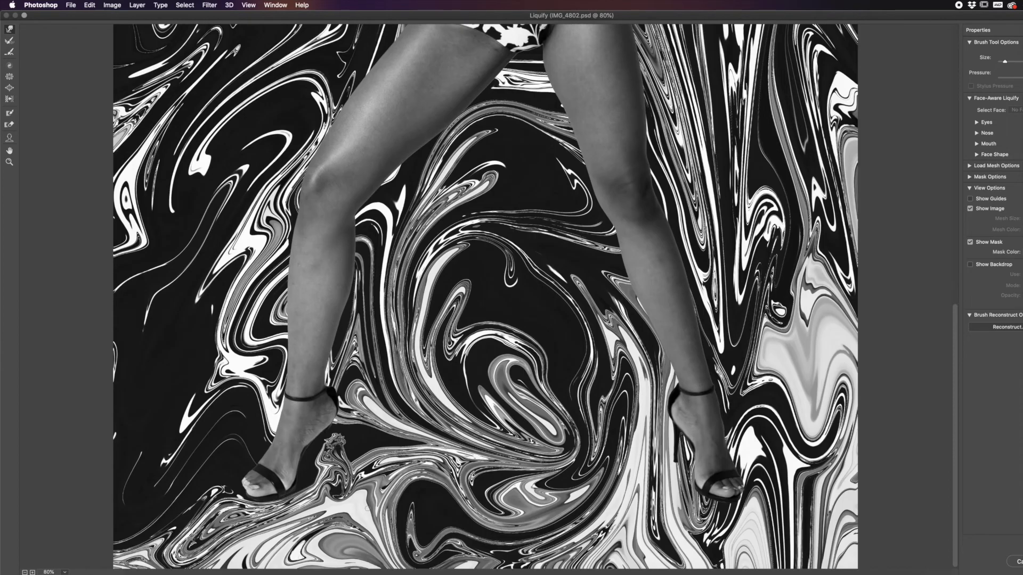
scroll(294, 396, "up", 2)
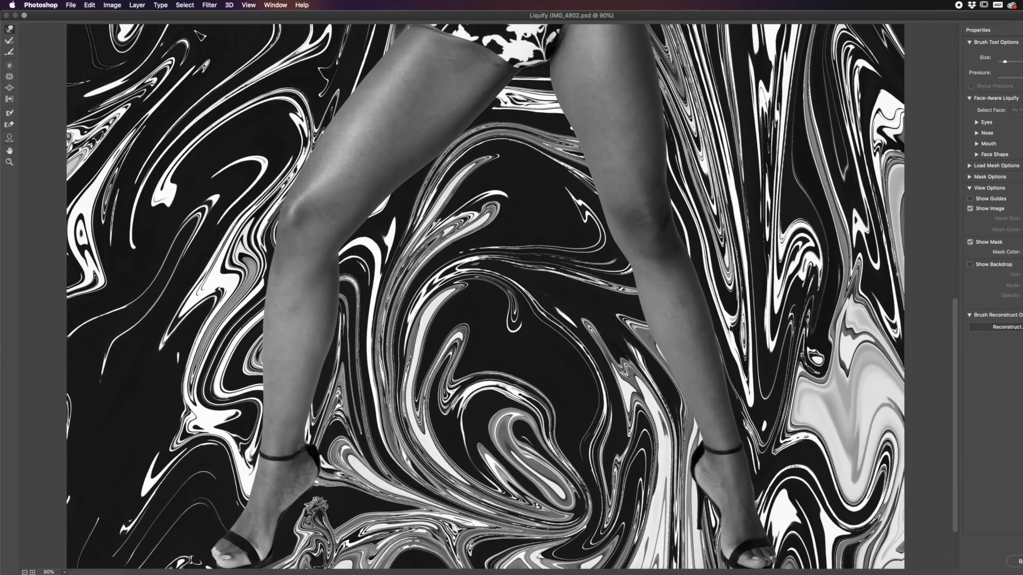
scroll(294, 397, "down", 5)
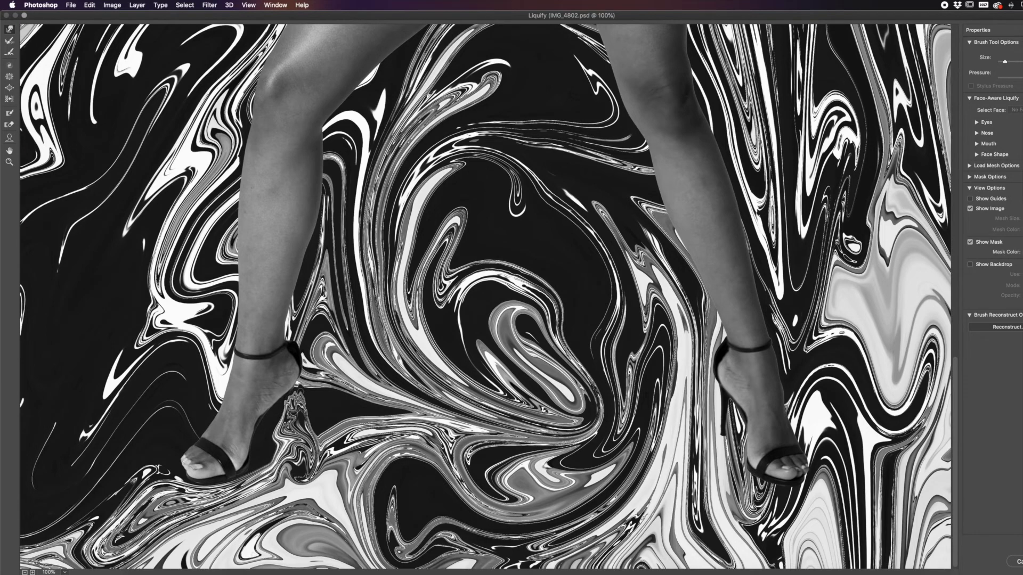
left_click_drag(303, 380, 297, 389)
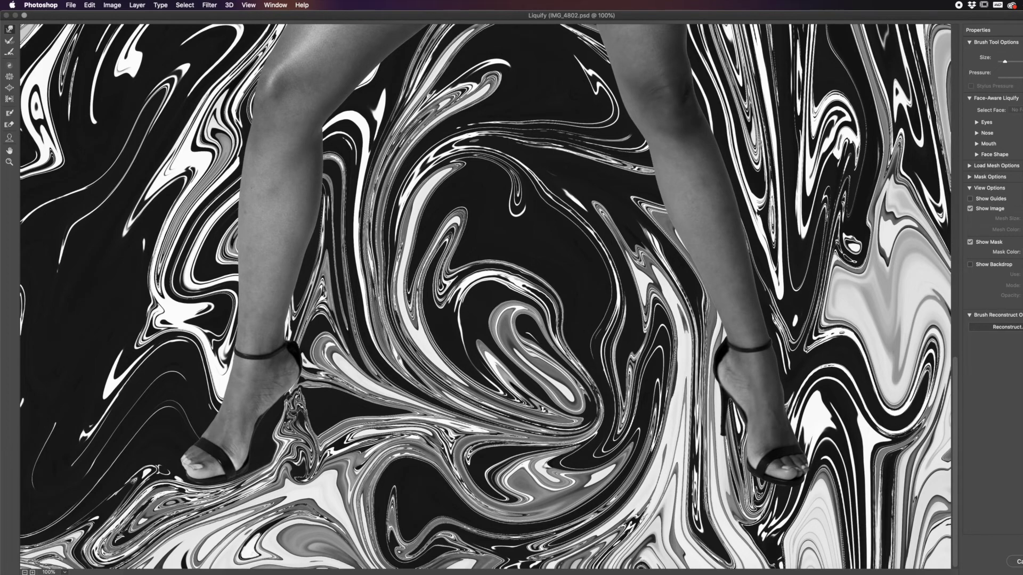
Warp the marbled texture over the stiletto heel of the photo-right foot with short Liquify strokes at 73.3% magnification
scroll(486, 297, "down", 3)
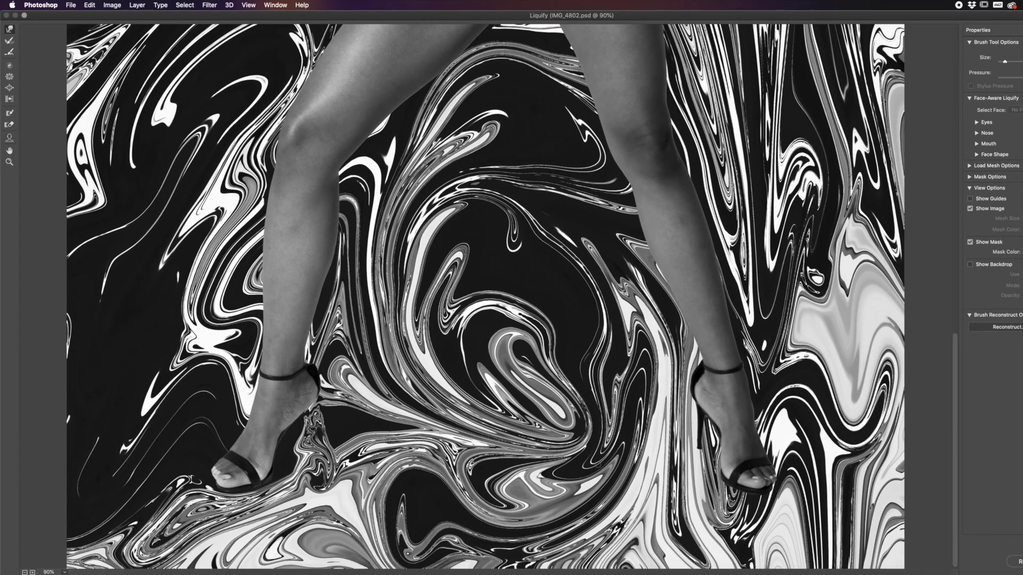
scroll(486, 296, "down", 2)
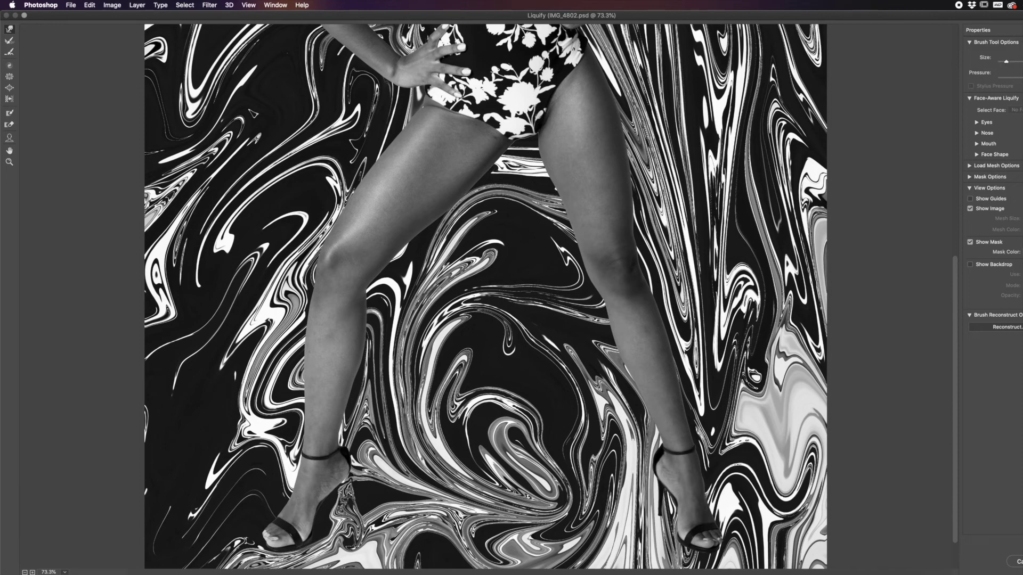
key("alt")
scroll(479, 498, "down", 3)
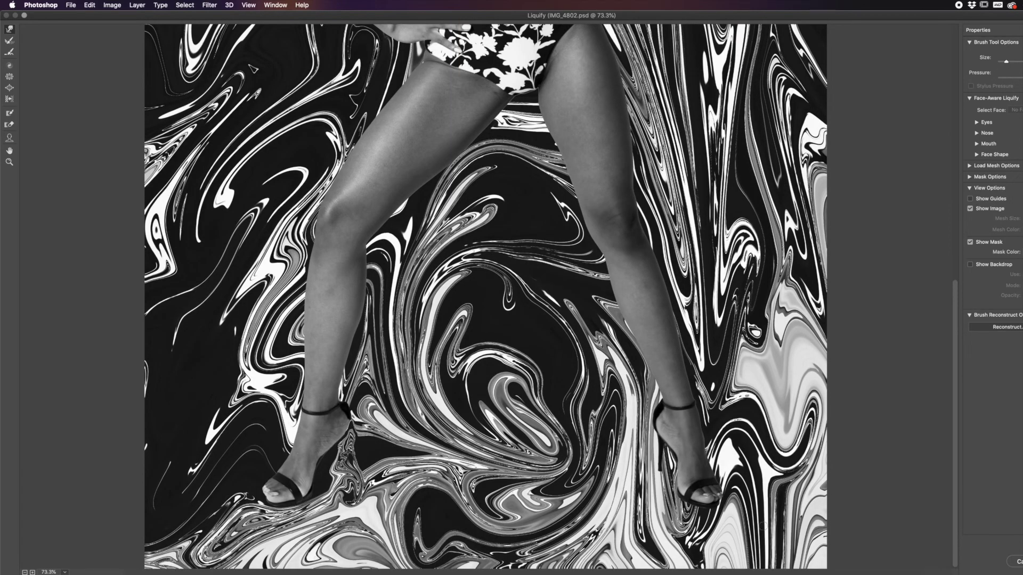
mouse_move(661, 481)
left_mouse_down()
mouse_move(650, 469)
mouse_move(660, 474)
mouse_move(652, 434)
mouse_move(648, 488)
left_mouse_up()
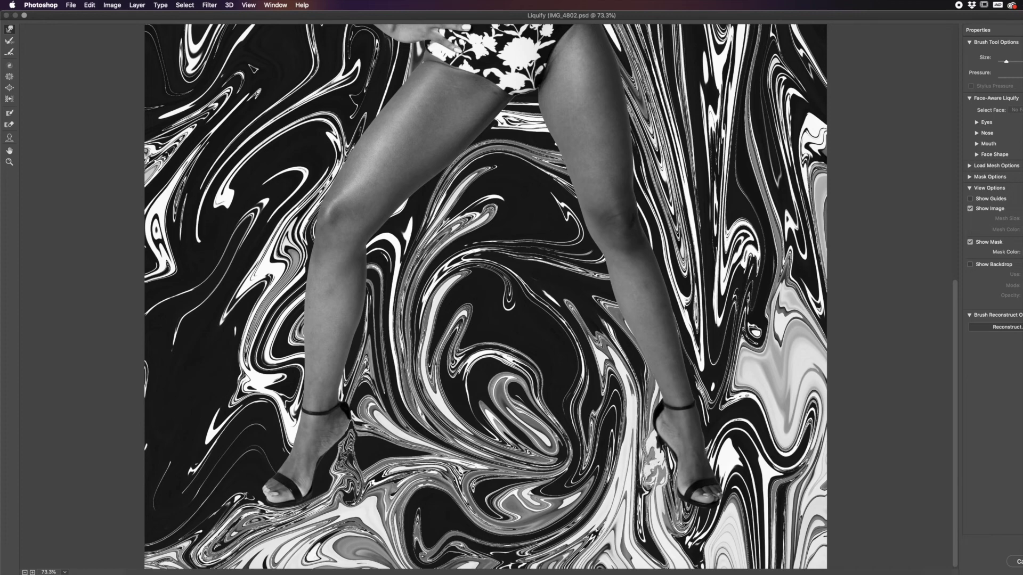
left_click_drag(652, 474, 651, 483)
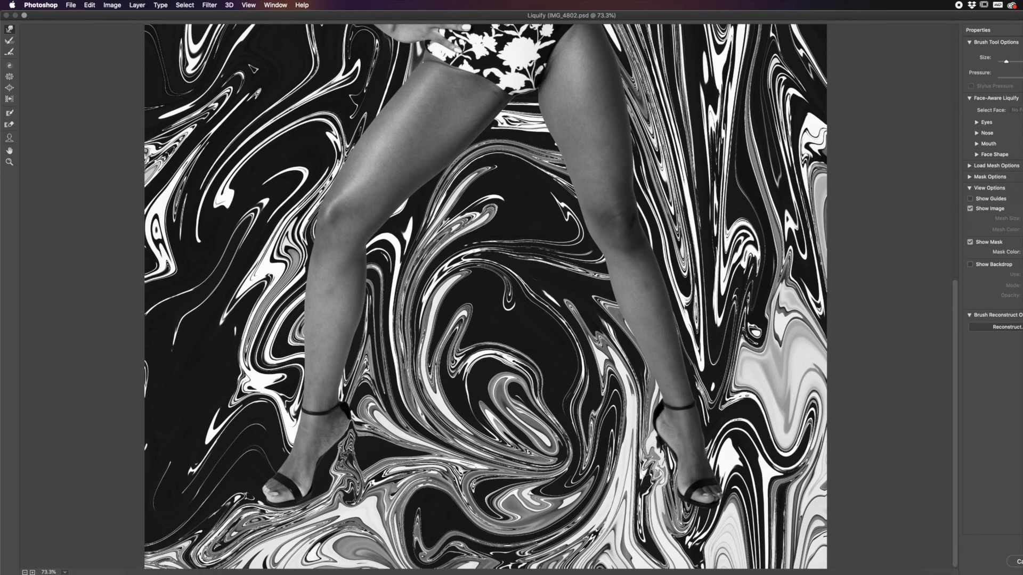
left_click_drag(646, 465, 642, 471)
left_click_drag(645, 463, 648, 478)
left_click_drag(653, 457, 650, 448)
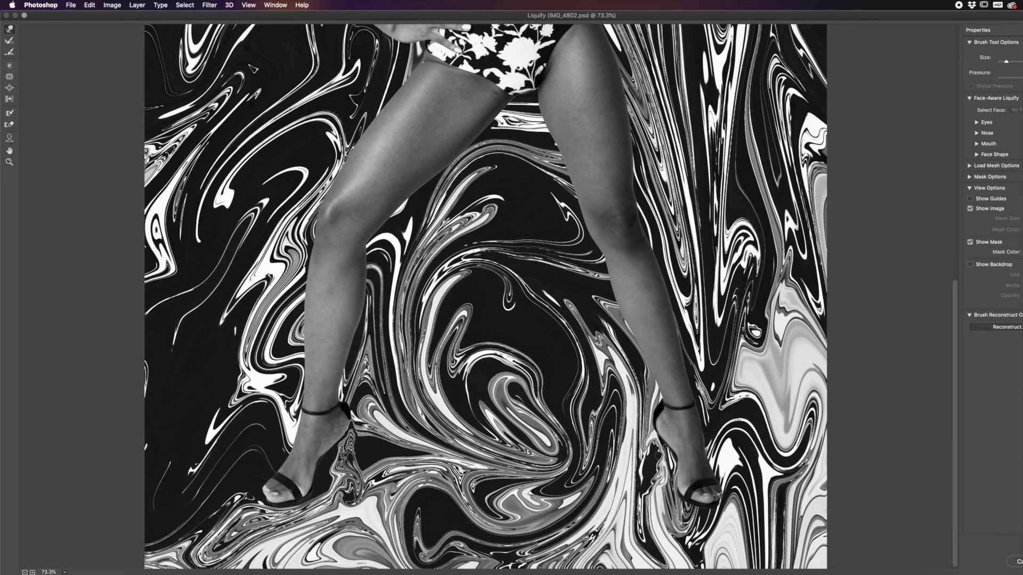
Swirl the texture along the photo-right heel and pull it up towards the ankle strap
mouse_move(650, 478)
left_mouse_down()
mouse_move(642, 501)
mouse_move(651, 451)
left_mouse_up()
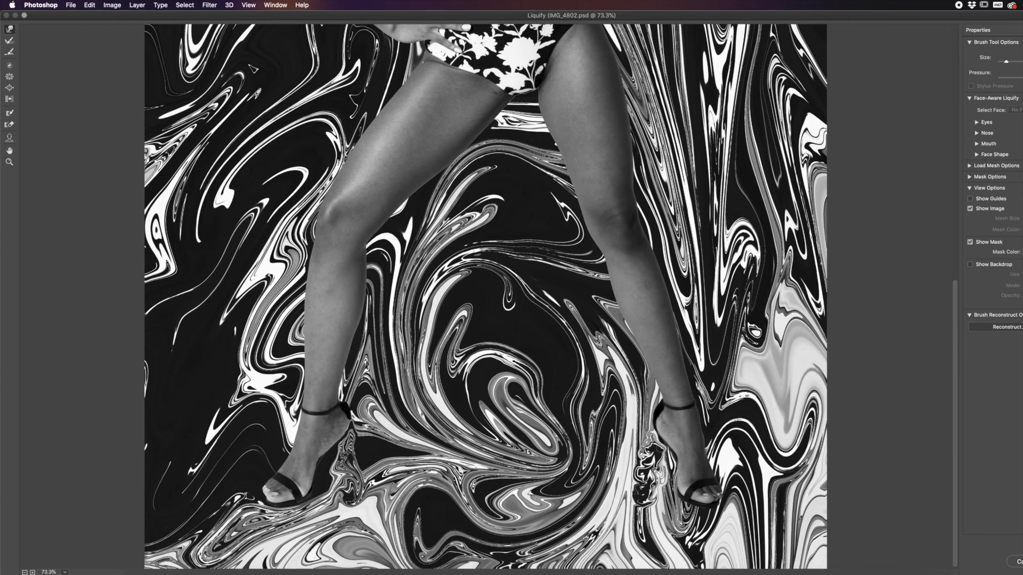
left_click_drag(651, 438, 652, 429)
mouse_move(668, 449)
left_mouse_down()
mouse_move(656, 433)
mouse_move(665, 476)
left_mouse_up()
left_click_drag(657, 450, 648, 420)
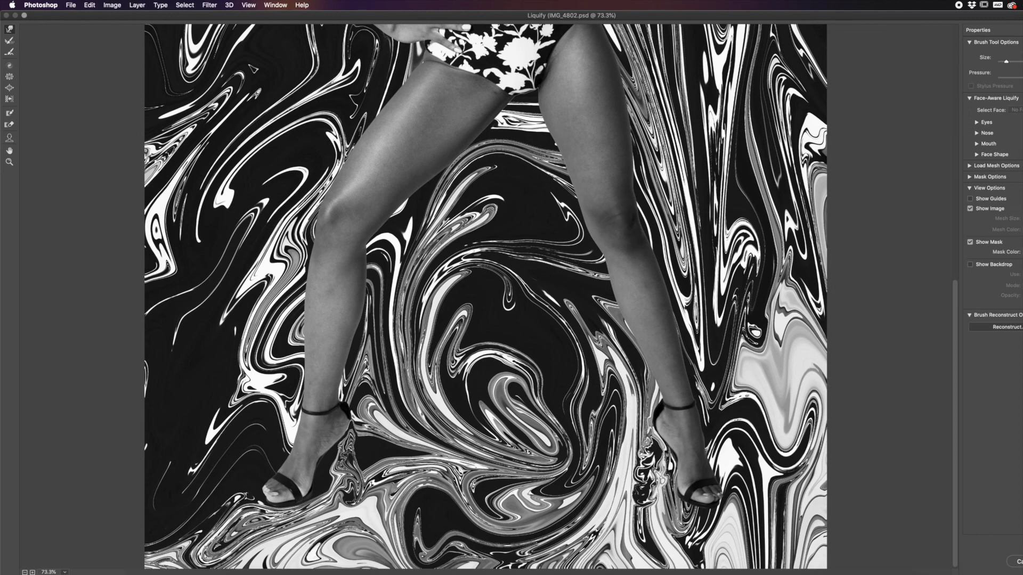
left_click_drag(647, 420, 649, 426)
Adjust the Liquify brush size and reshape the lower end of the swirled texture beneath the photo-right heel
mouse_move(642, 498)
left_mouse_down()
mouse_move(645, 463)
mouse_move(647, 496)
left_mouse_up()
left_click_drag(1008, 62, 1004, 65)
mouse_move(647, 495)
left_mouse_down()
mouse_move(645, 435)
mouse_move(643, 500)
left_mouse_up()
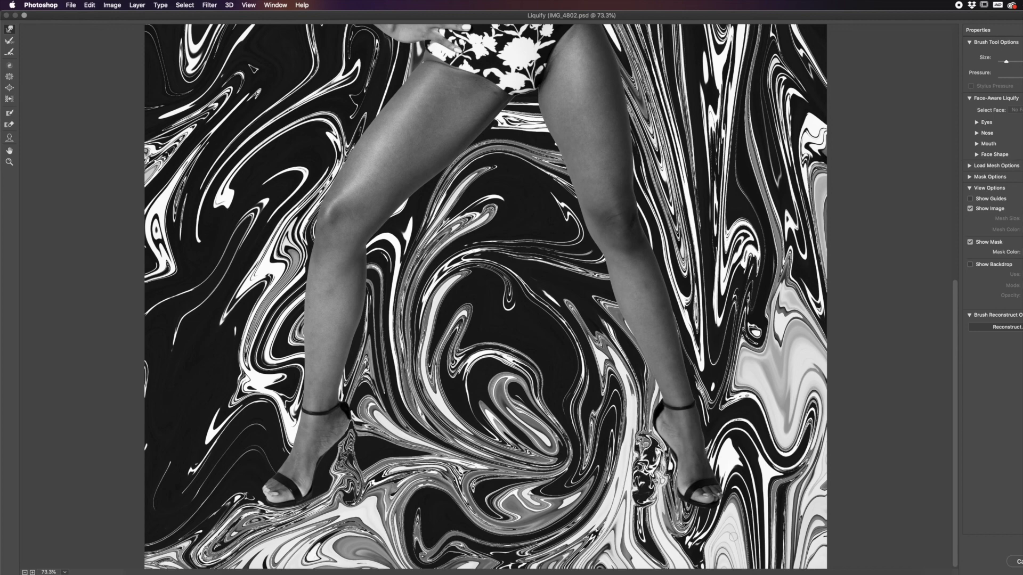
Check the whole figure against the marbled background and apply the Liquify changes to the image
scroll(686, 494, "down", 6)
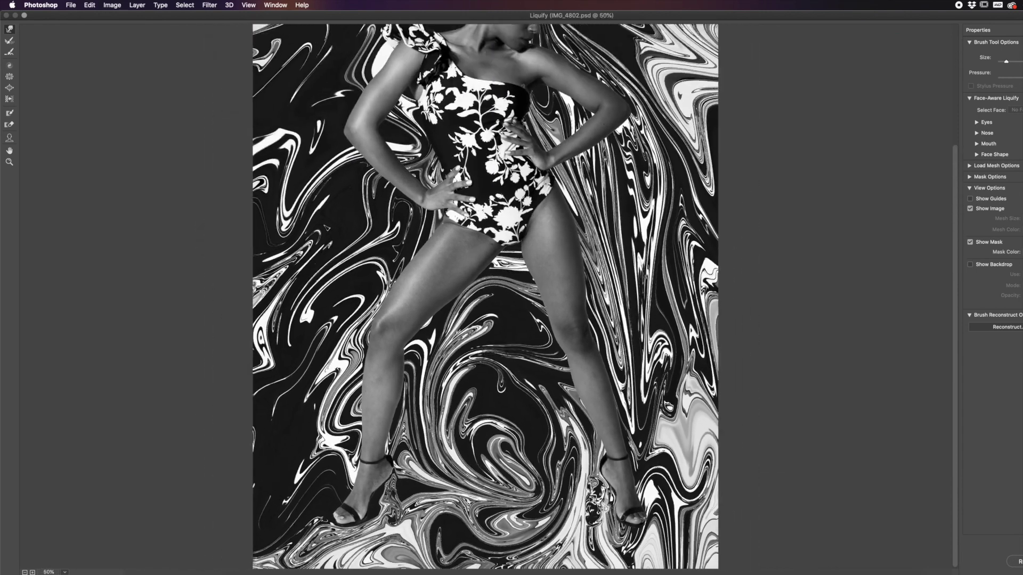
scroll(685, 494, "down", 2)
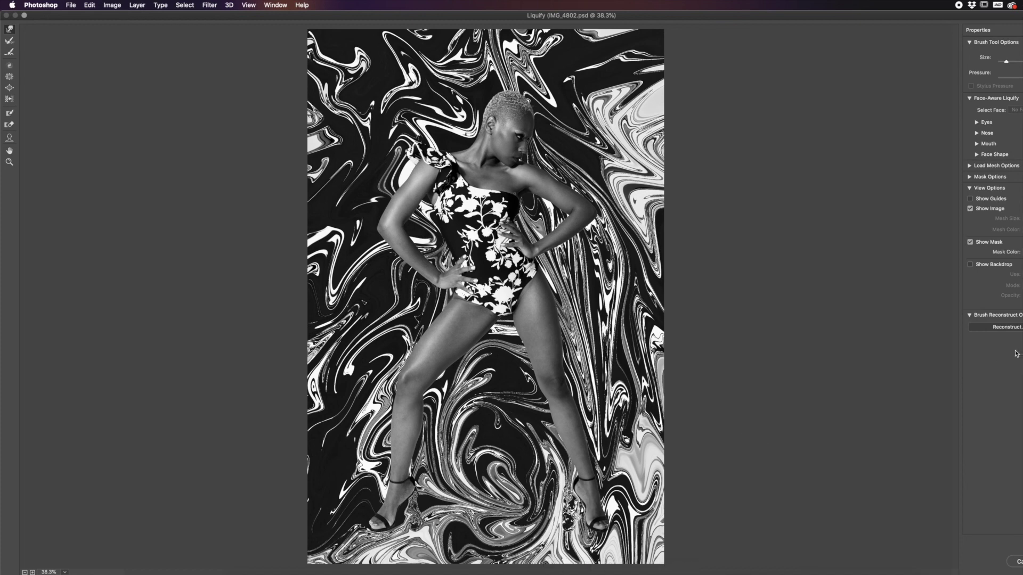
key("Return")
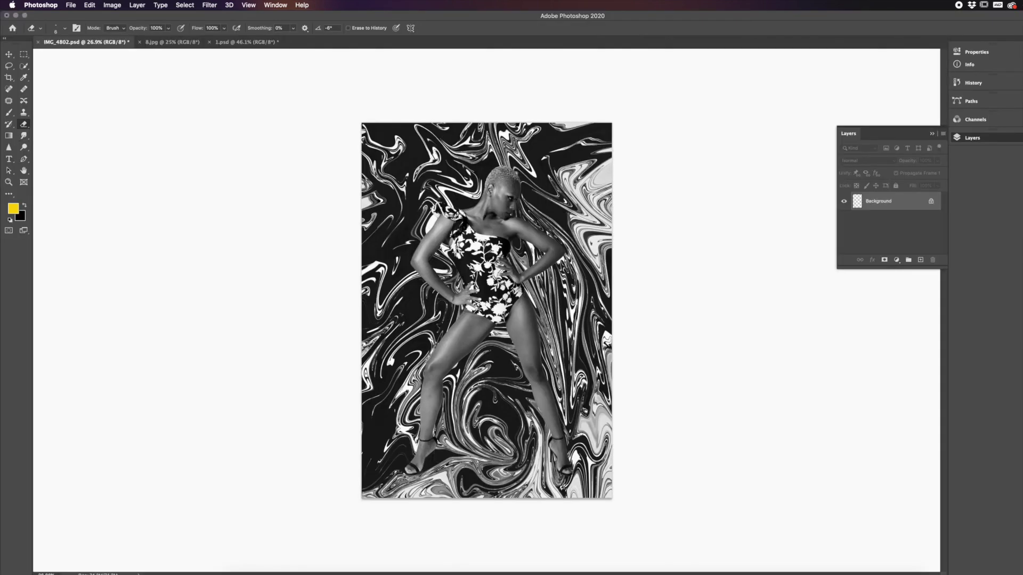